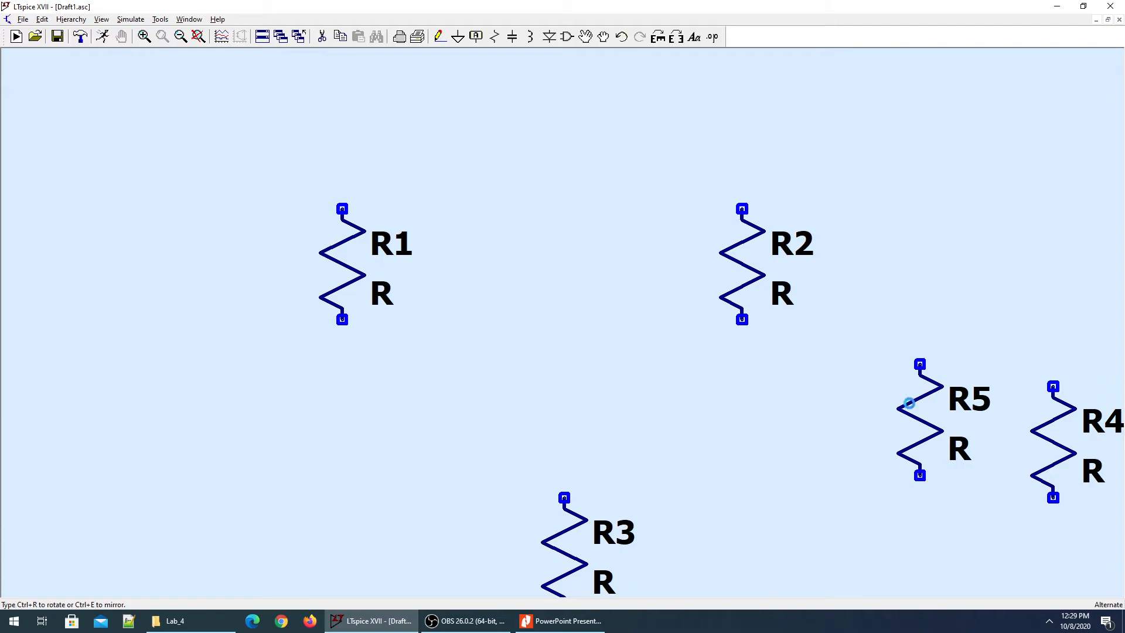
Place voltage source V1 left of resistors R1–R4 and zoom out to show every part.
key("Escape")
key("alt+Tab")
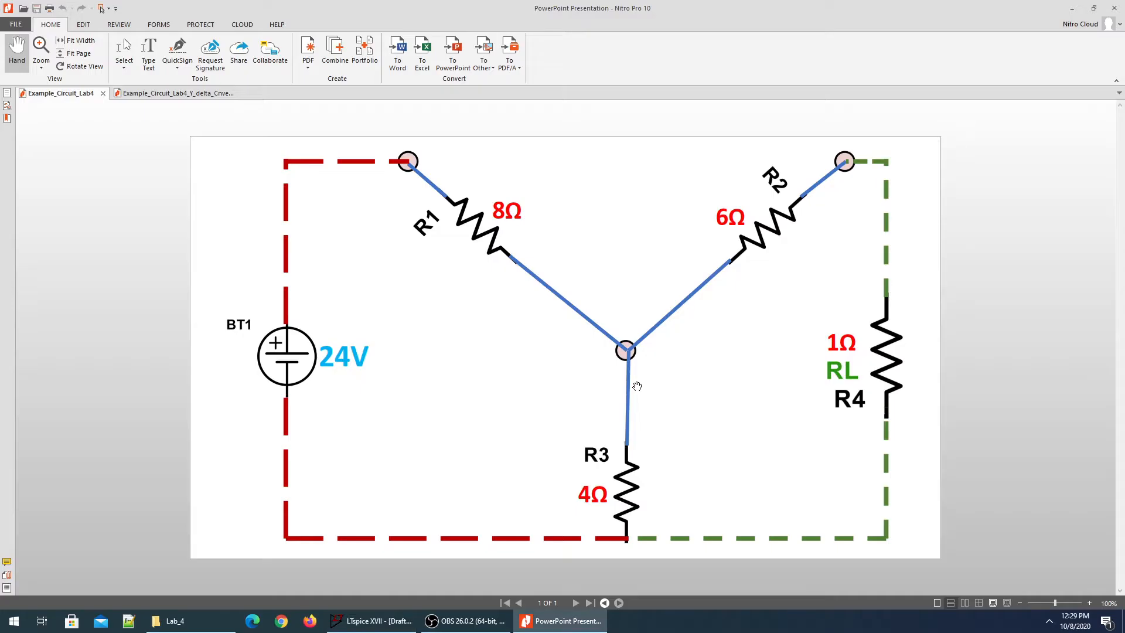
key("alt+Tab")
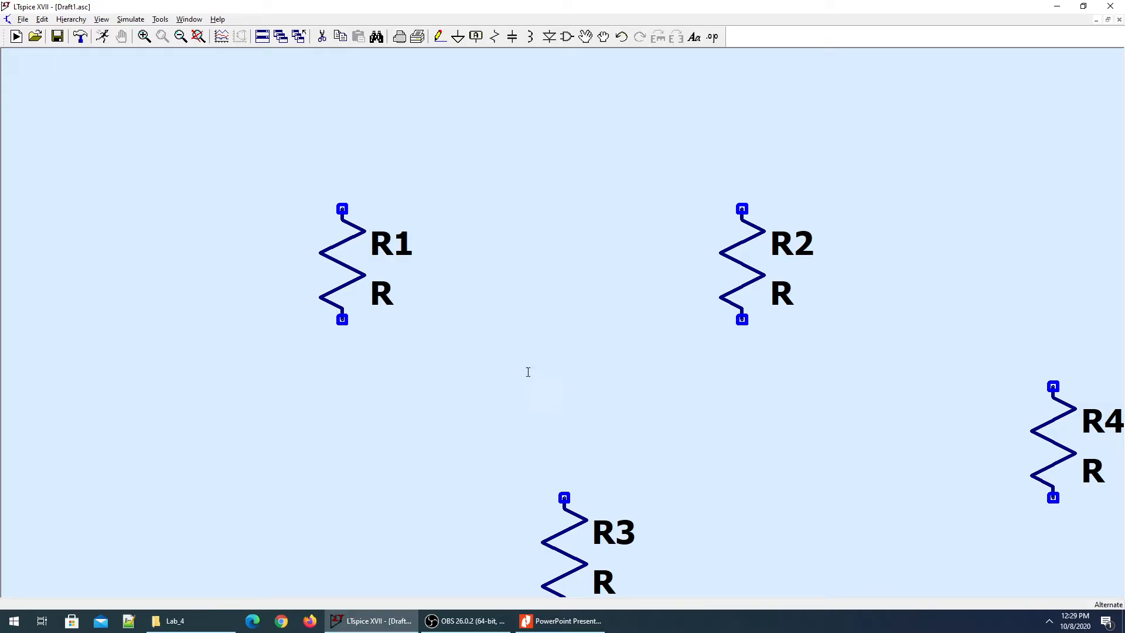
key("alt+Tab")
key("alt+Tab")
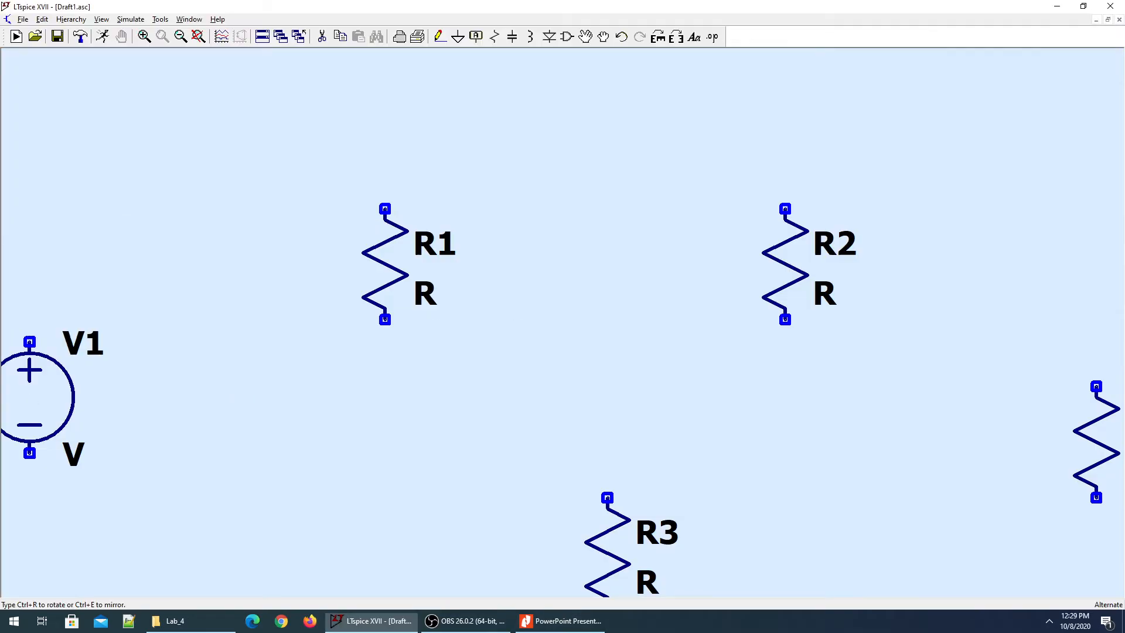
left_click(74, 443)
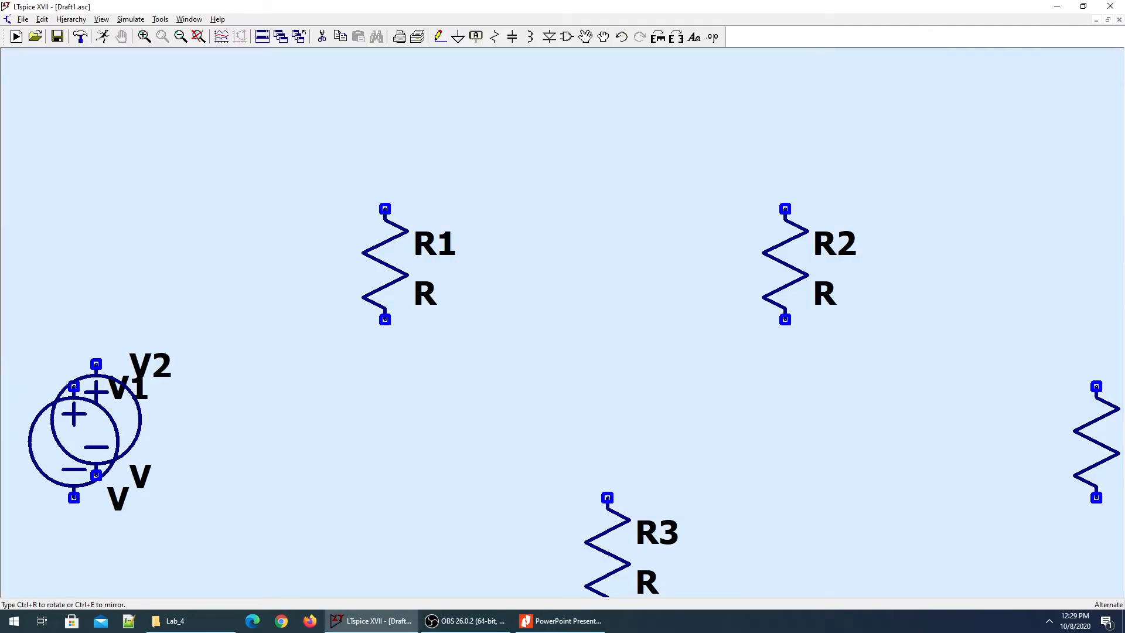
right_click(110, 364)
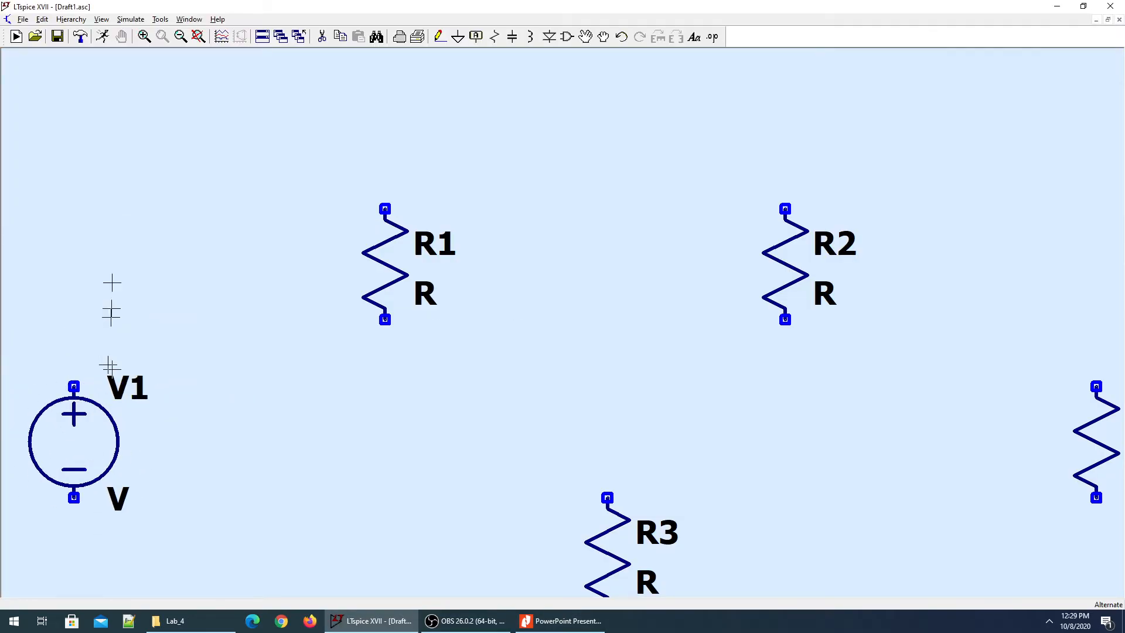
left_click(191, 35)
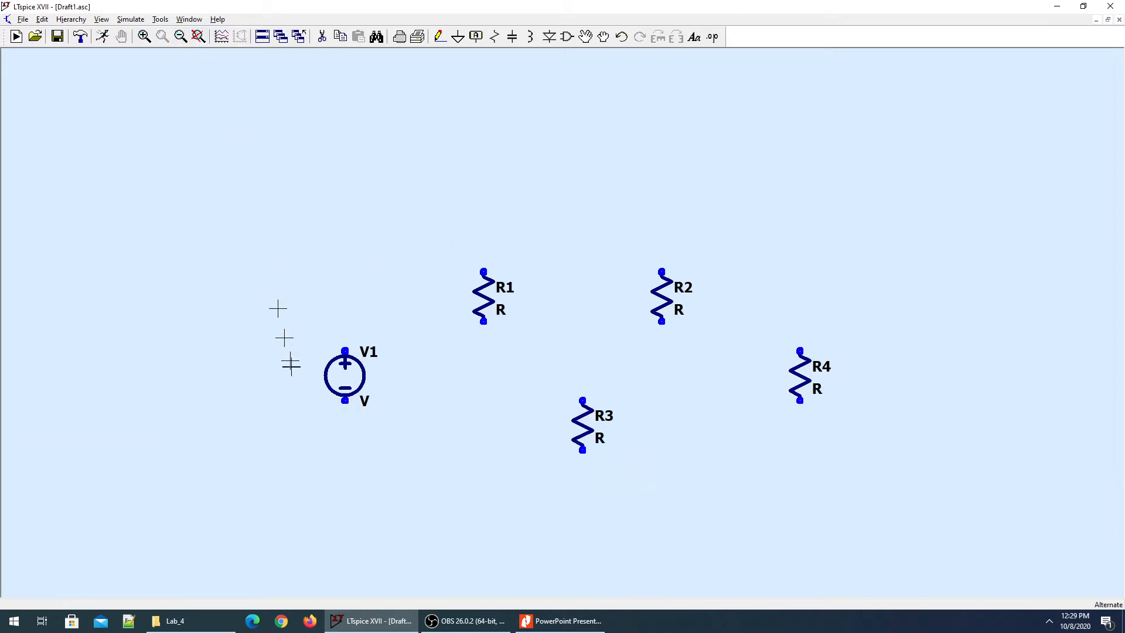
key("F3")
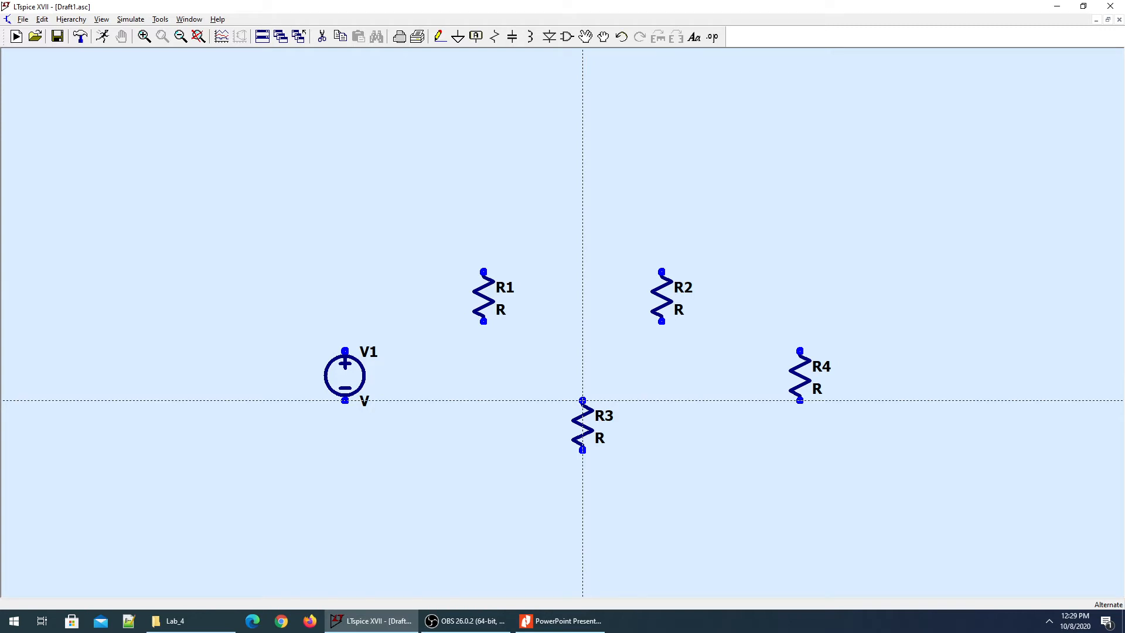
Join R1's bottom pin and R2's bottom pin to R3's top pin, forming the Y node.
left_click(582, 400)
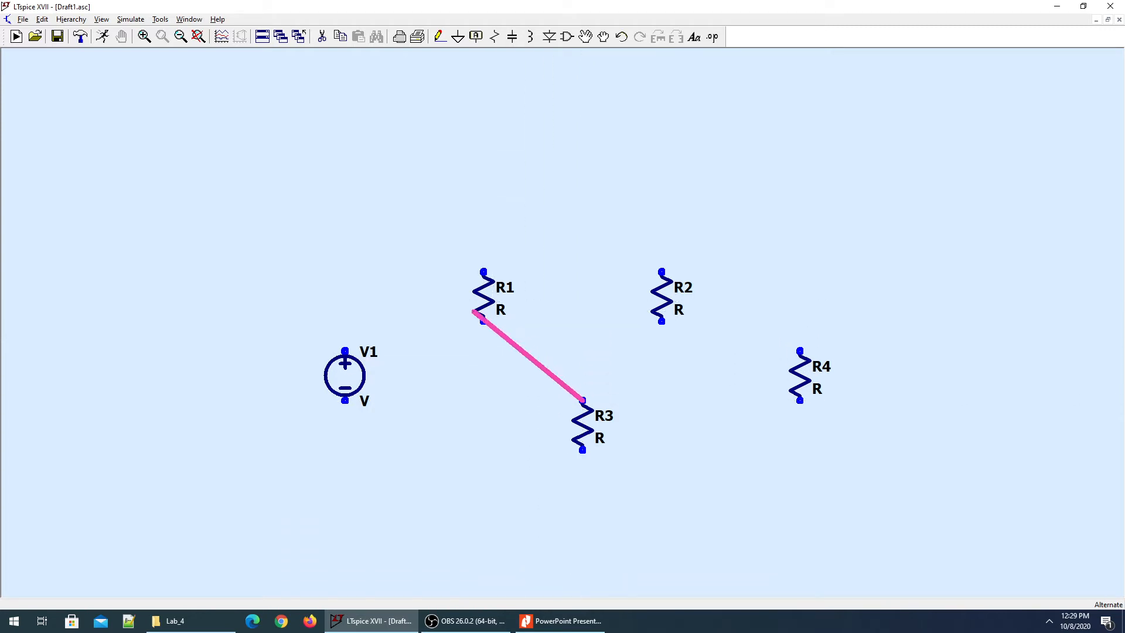
left_click(483, 321)
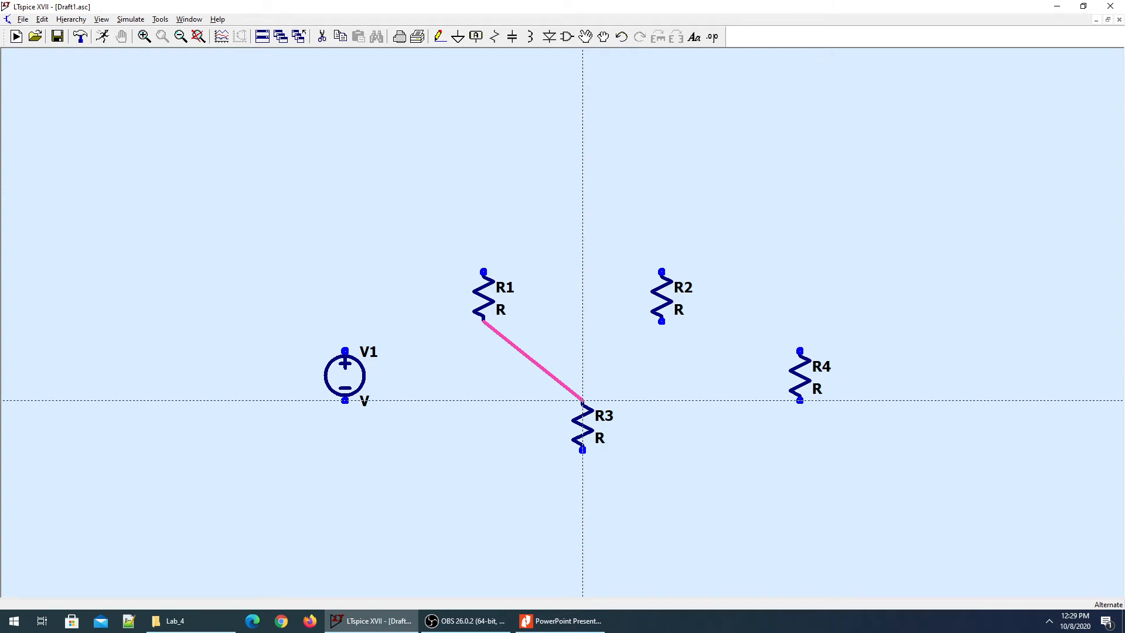
key("alt+Tab")
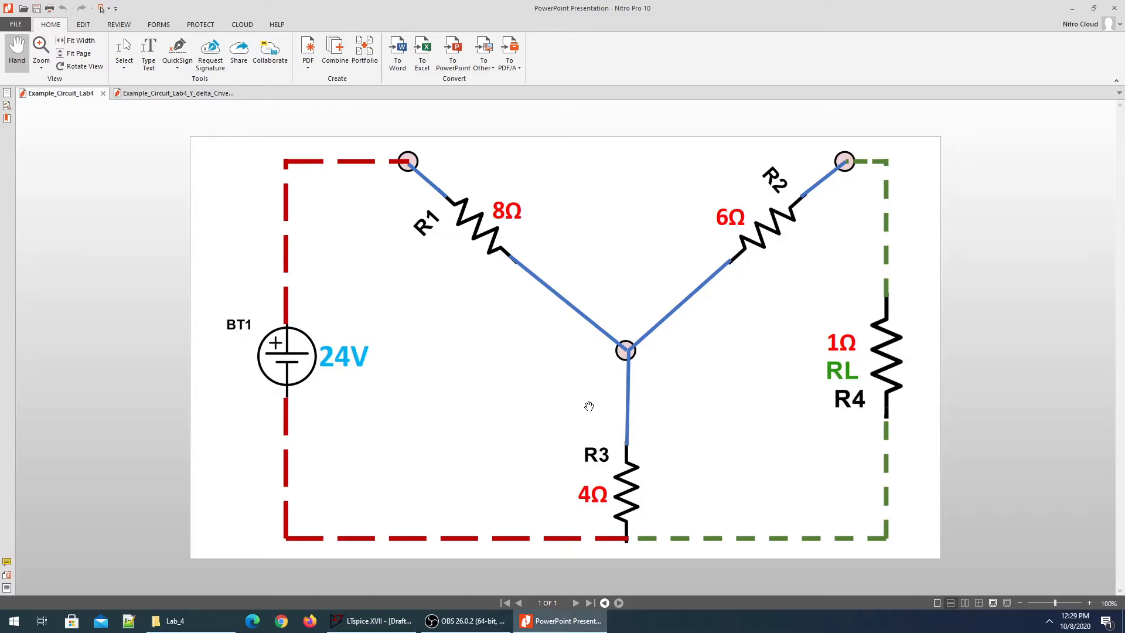
key("alt+Tab")
left_click(582, 401)
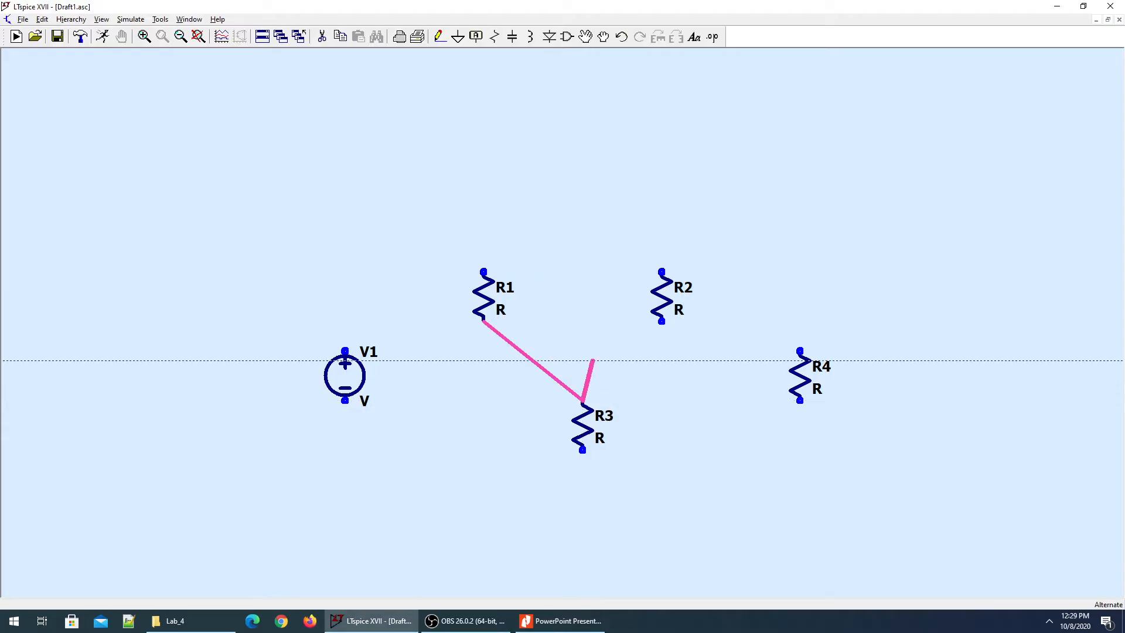
left_click(662, 321)
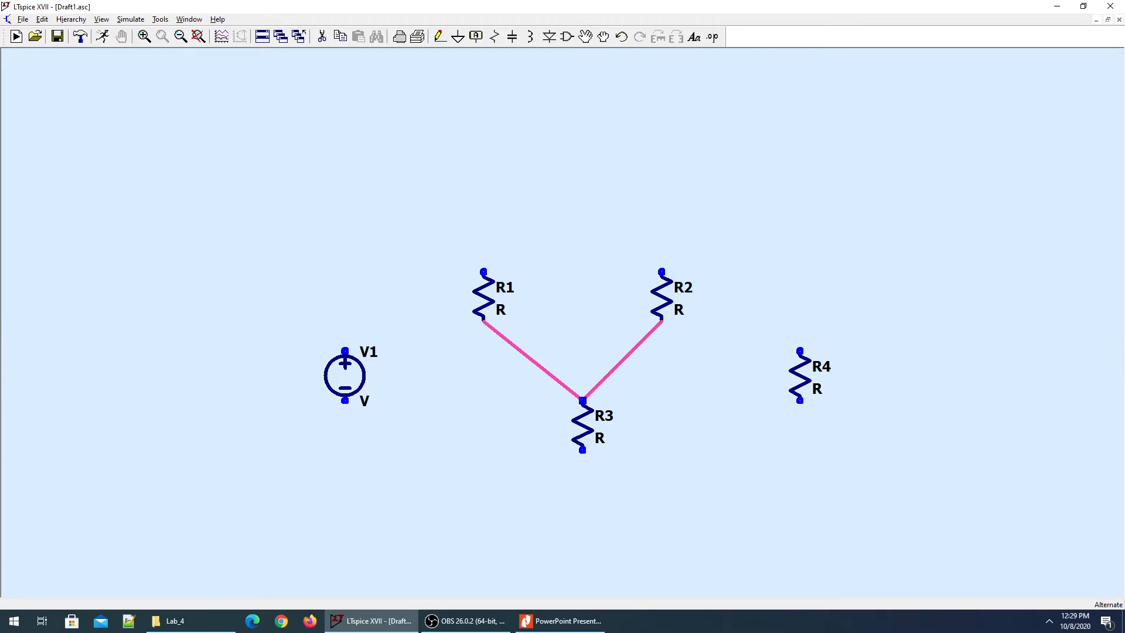
key("alt+Tab")
key("alt+Tab")
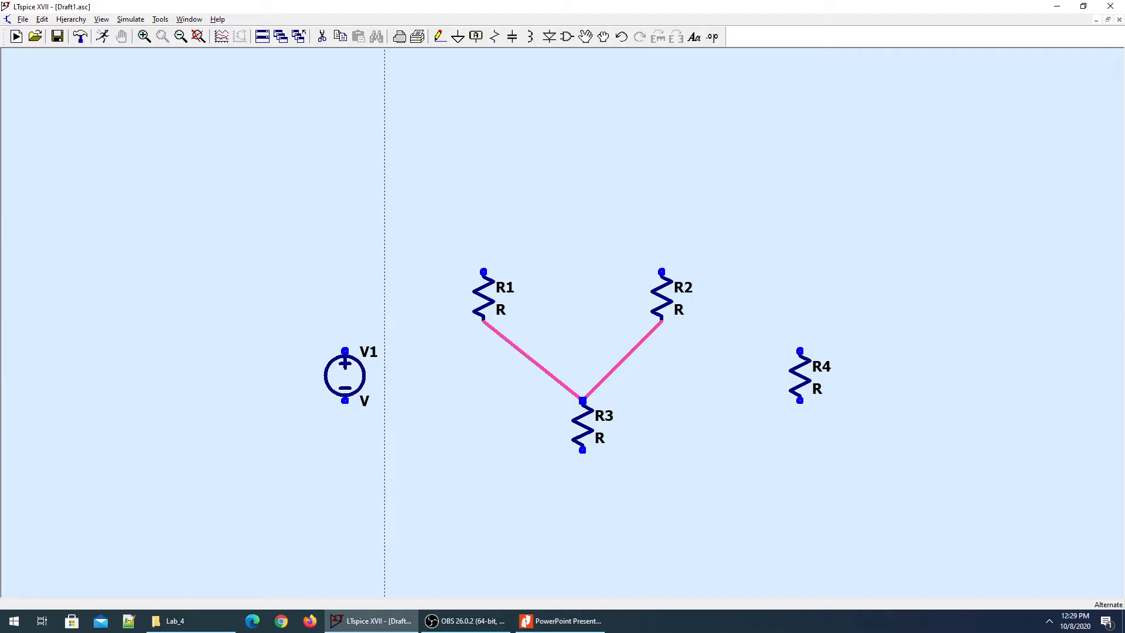
Wire R1's top pin over and down past V1 to R3's lower pin.
left_click(484, 271)
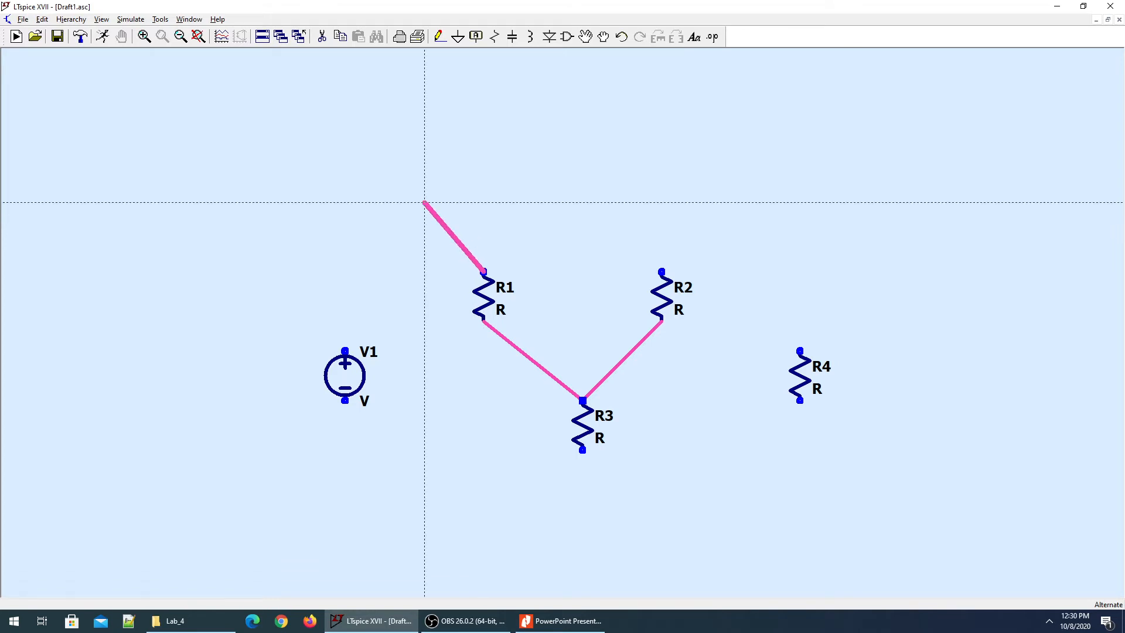
left_click(425, 192)
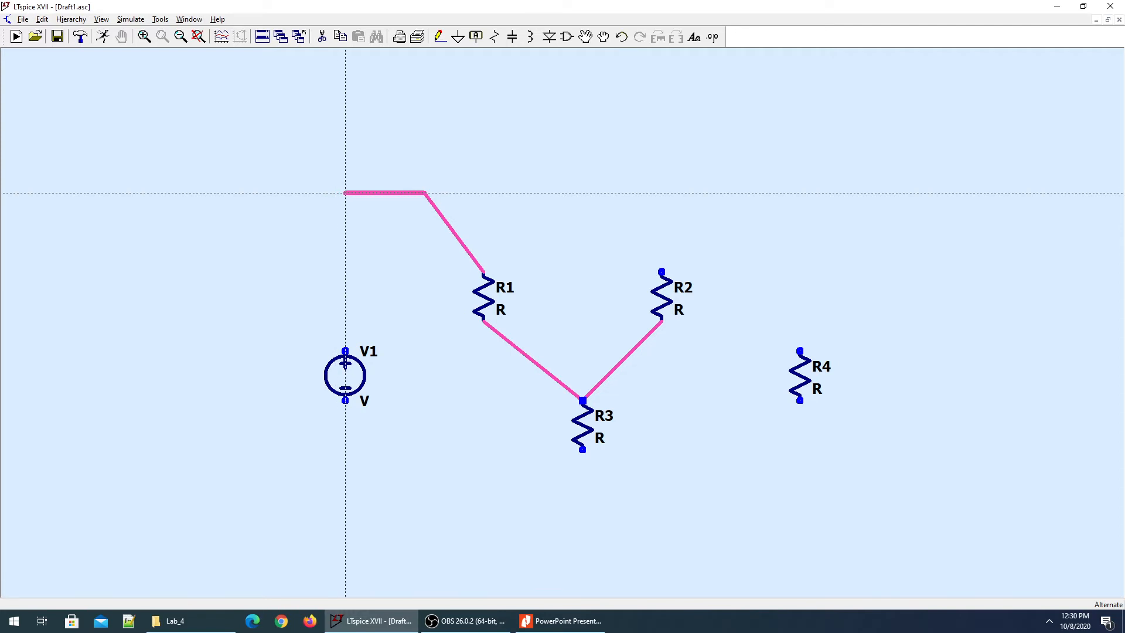
left_click(346, 192)
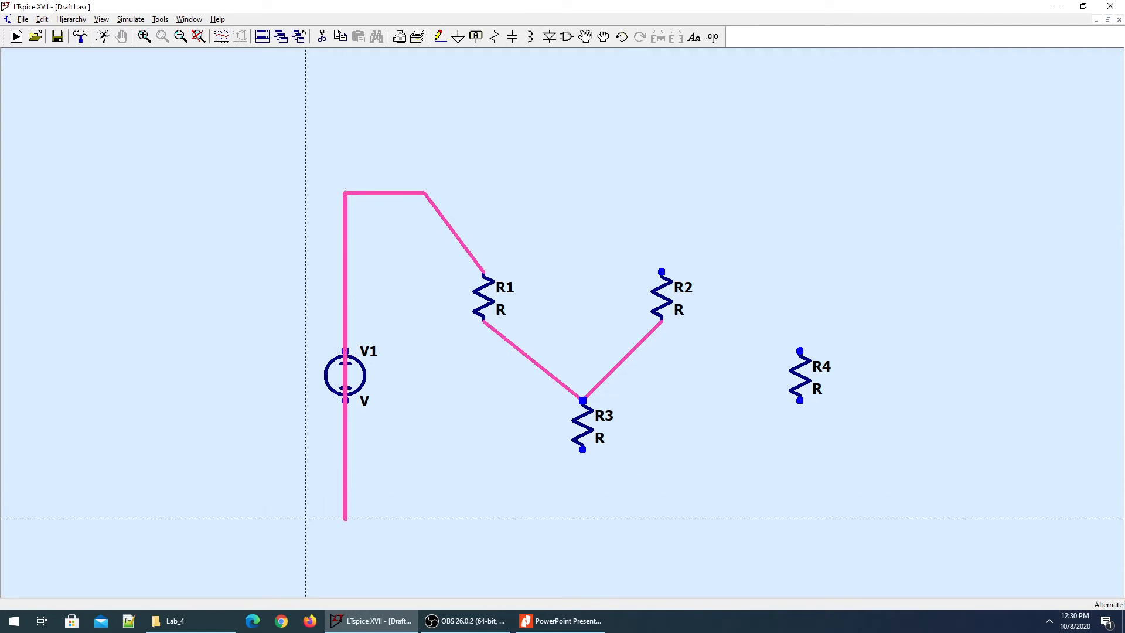
left_click(345, 519)
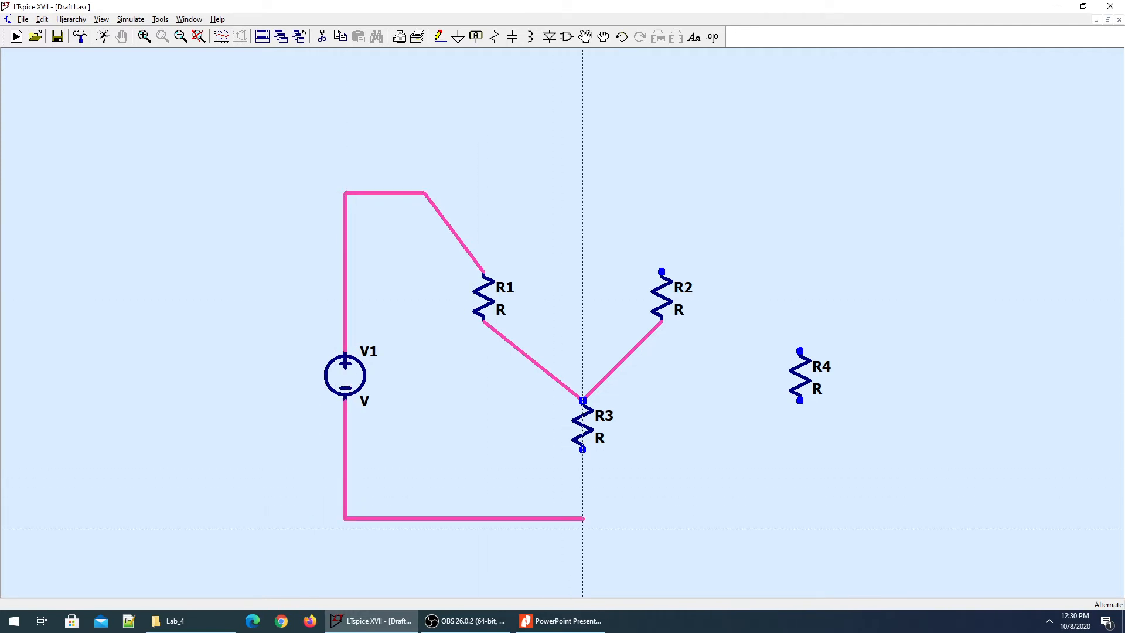
left_click(582, 449)
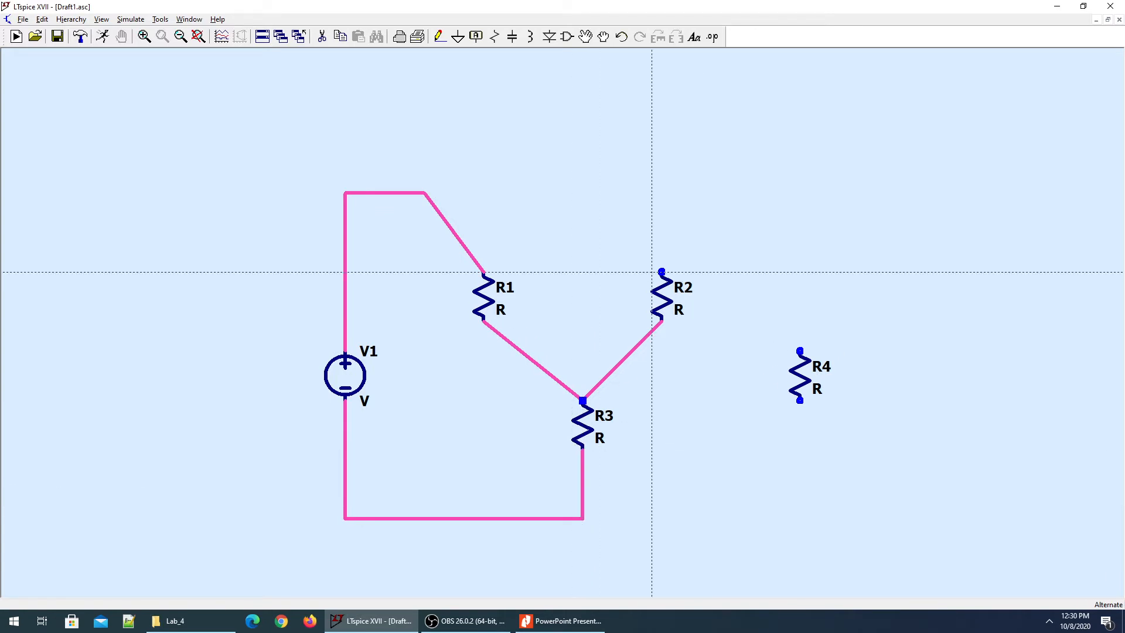
Wire R2's top pin through R4 down to the bottom wire under R3.
left_click(662, 272)
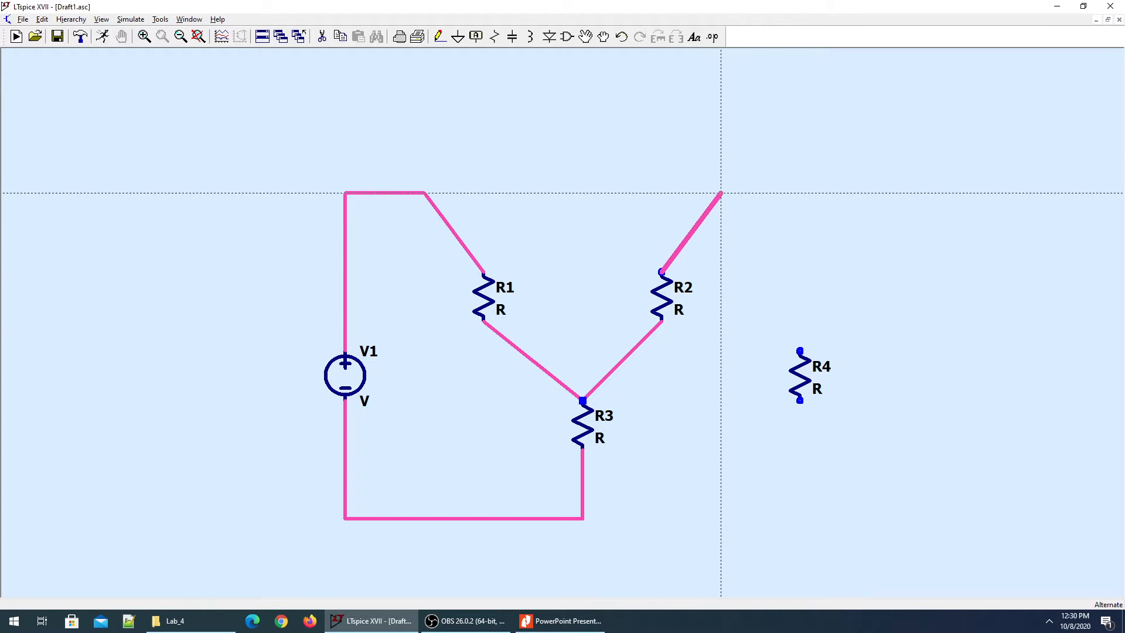
left_click(721, 193)
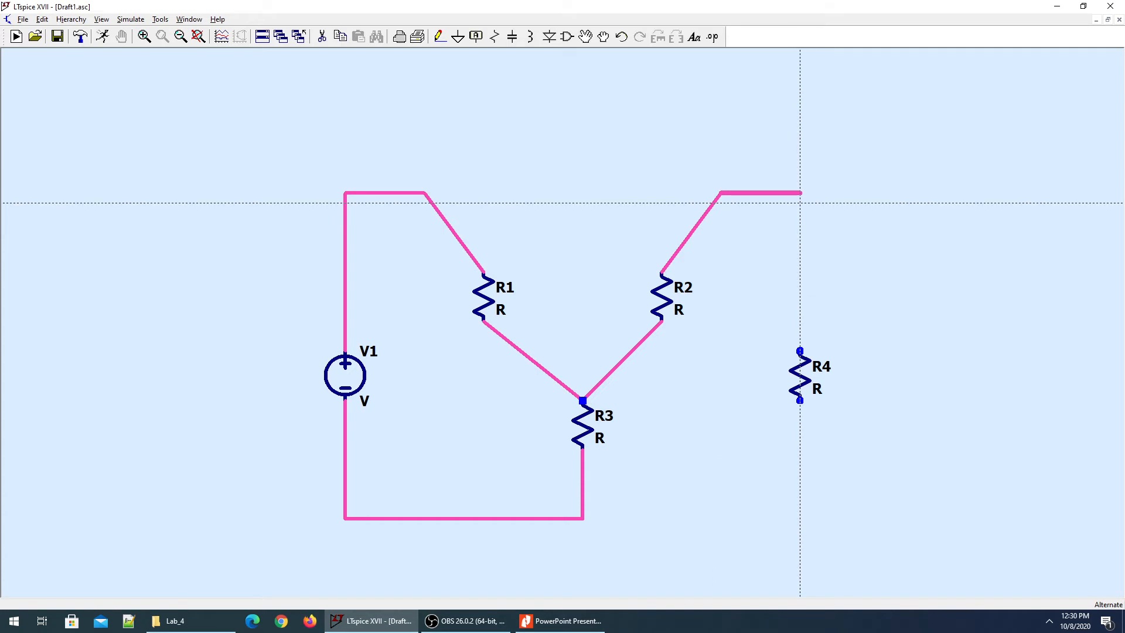
left_click(800, 202)
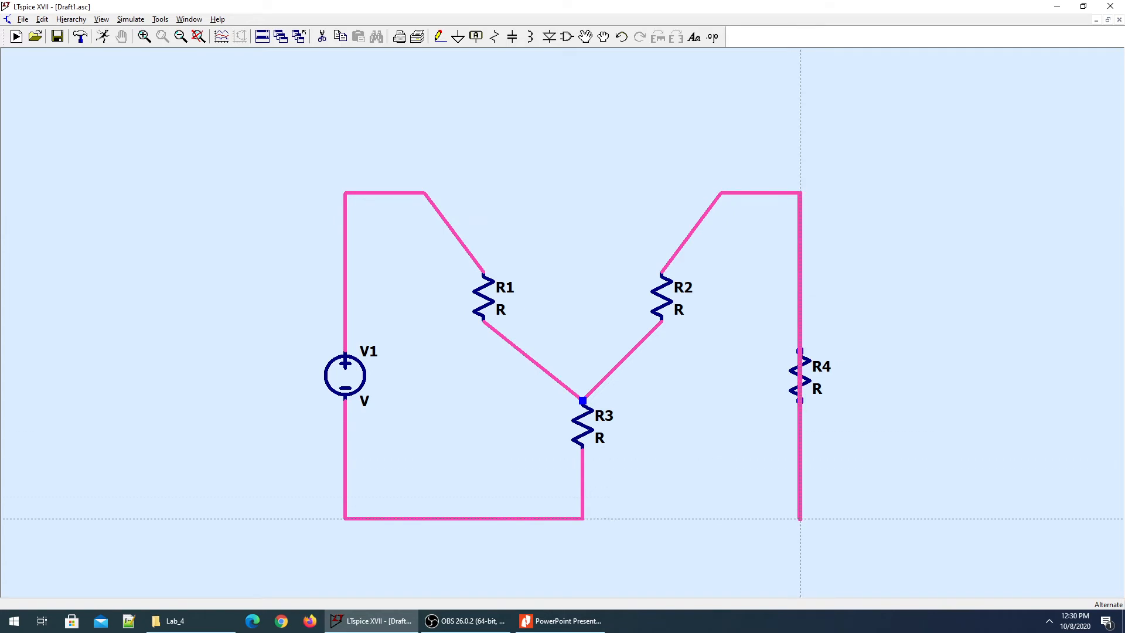
left_click(799, 518)
left_click(583, 518)
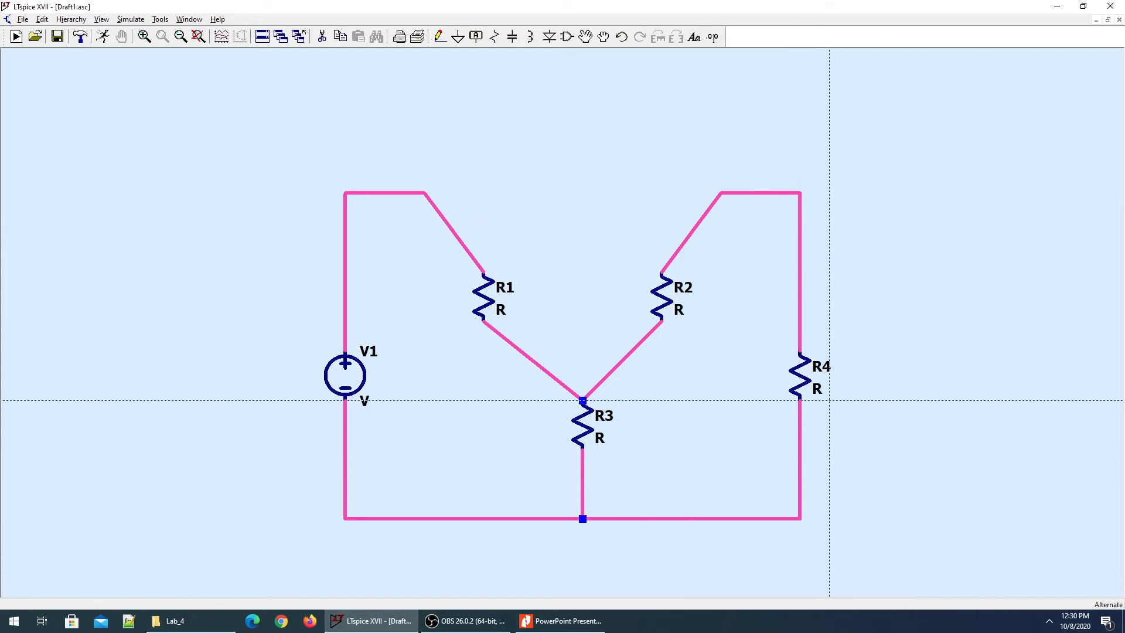
Place a ground symbol below the bottom junction under R3 and wire it in.
key("alt+Tab")
key("alt+Tab")
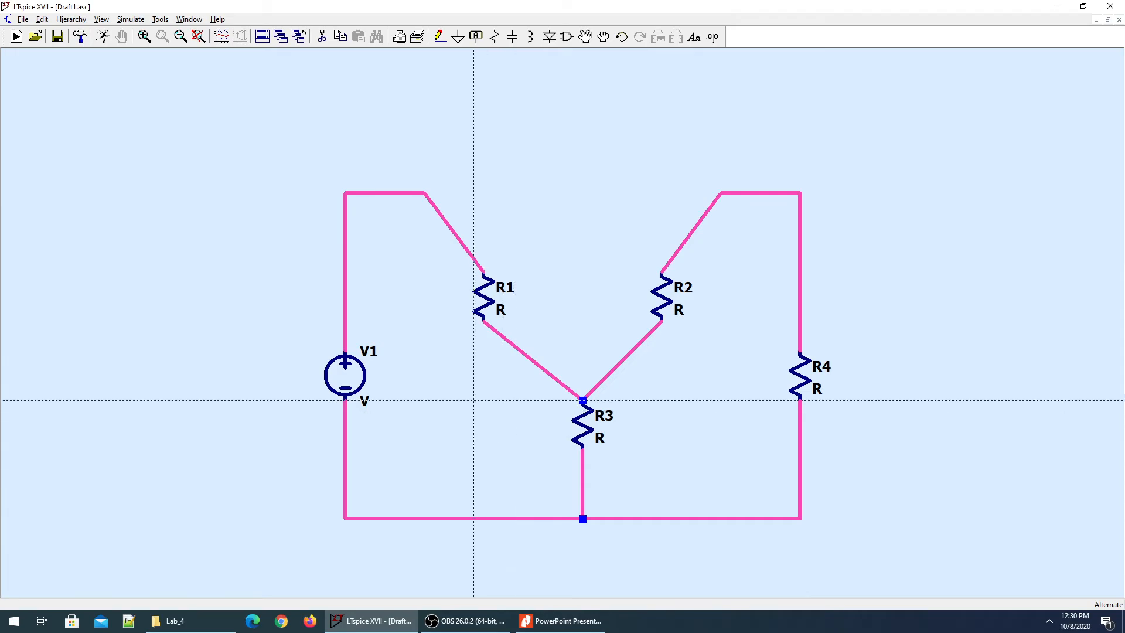
key("alt+Tab")
key("alt+Tab")
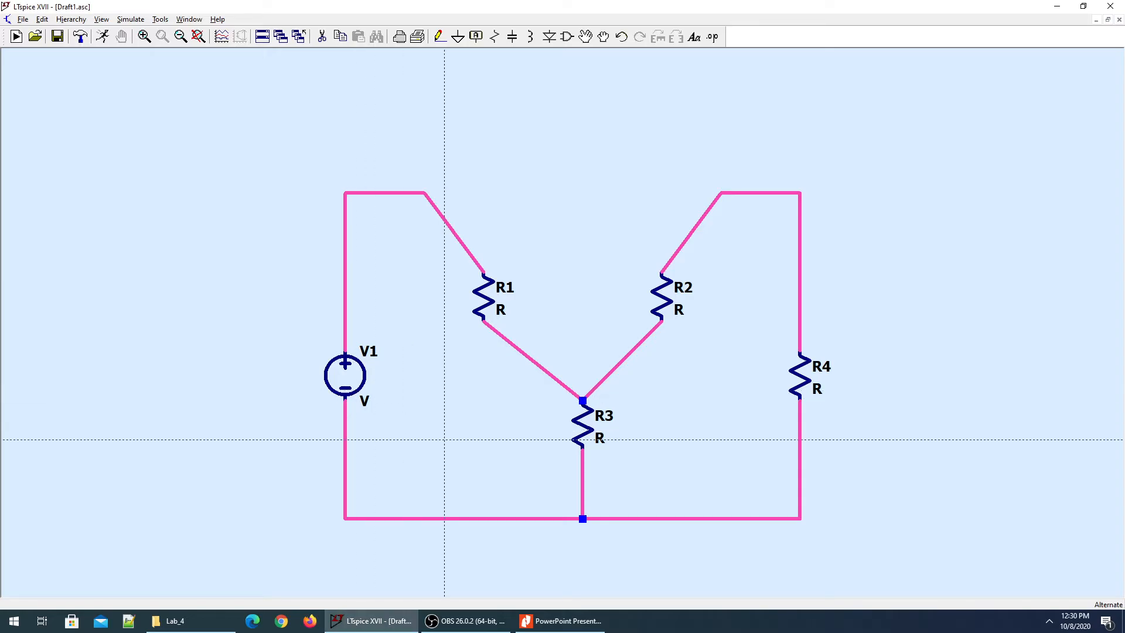
key("g")
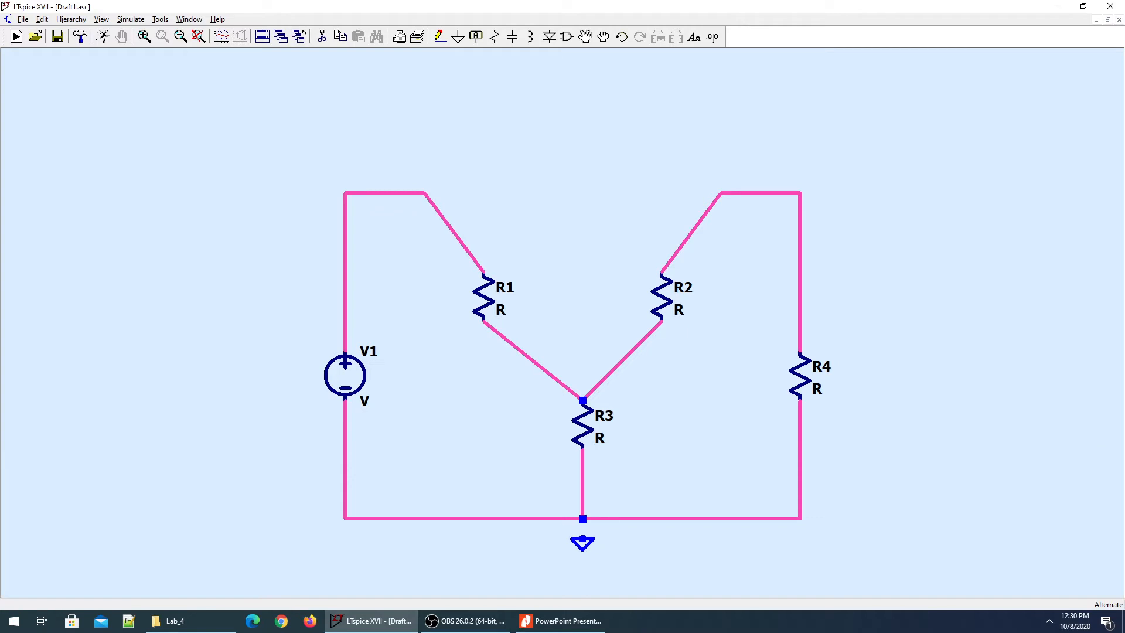
left_click(583, 538)
key("F3")
left_click(582, 518)
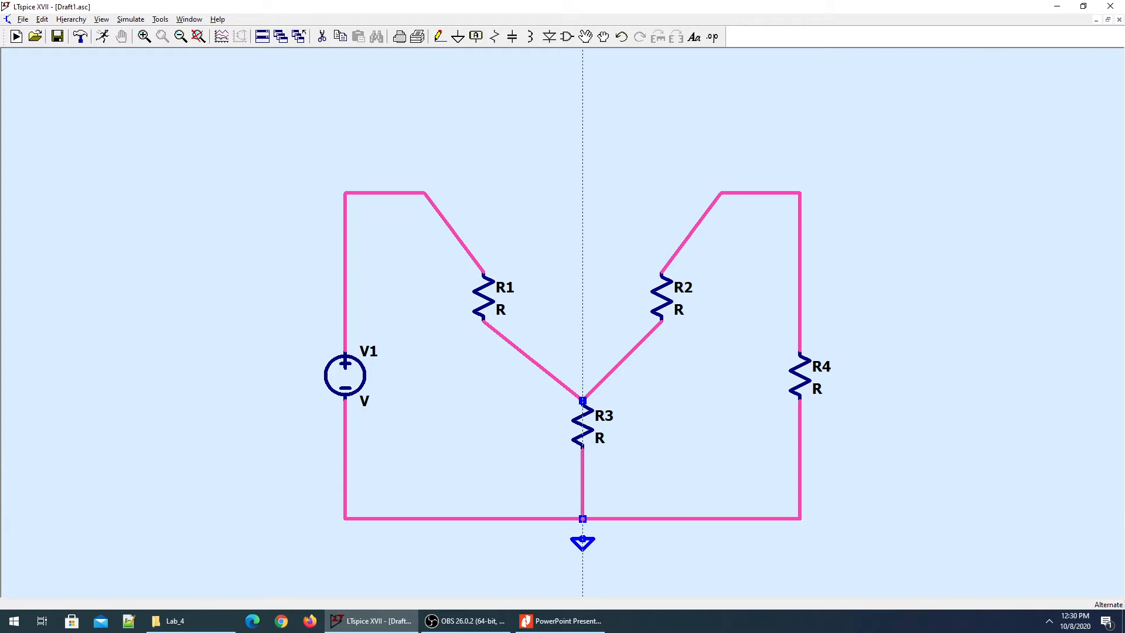
left_click(583, 539)
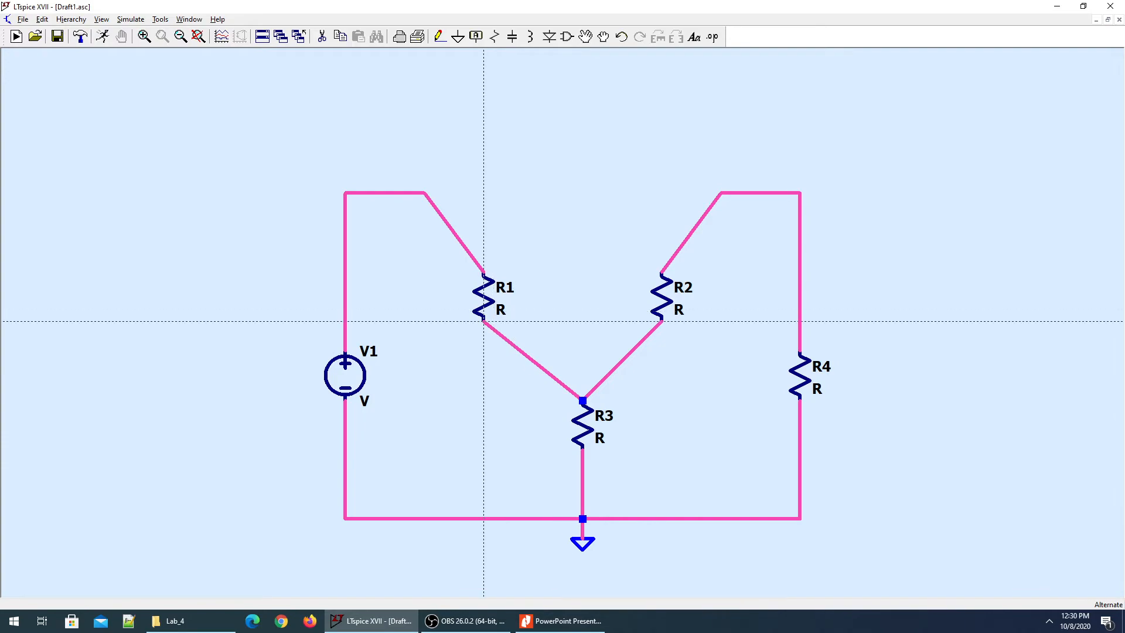
key("alt+Tab")
key("alt+Tab")
key("Escape")
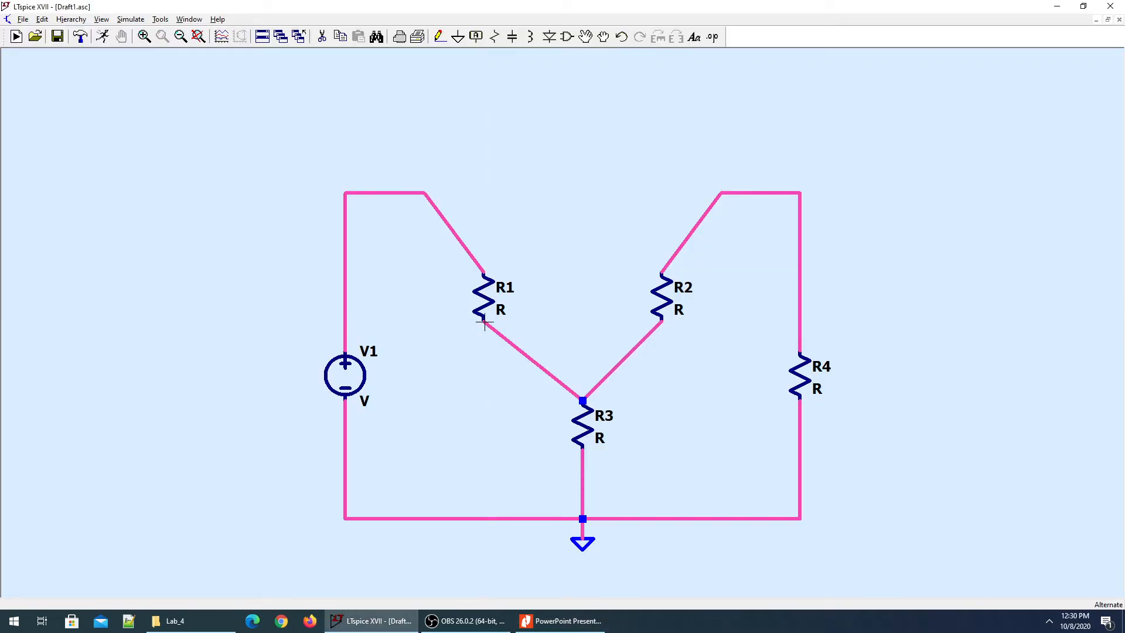
Set R1 to 8 ohms and R3 to 4 ohms.
key("alt+Tab")
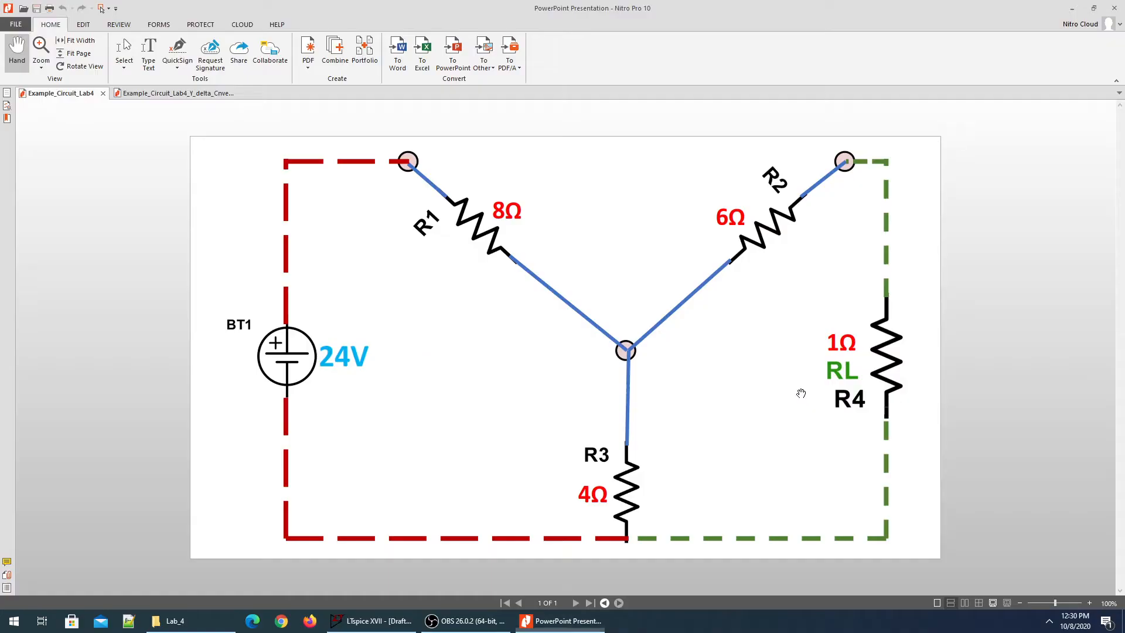
key("alt+Tab")
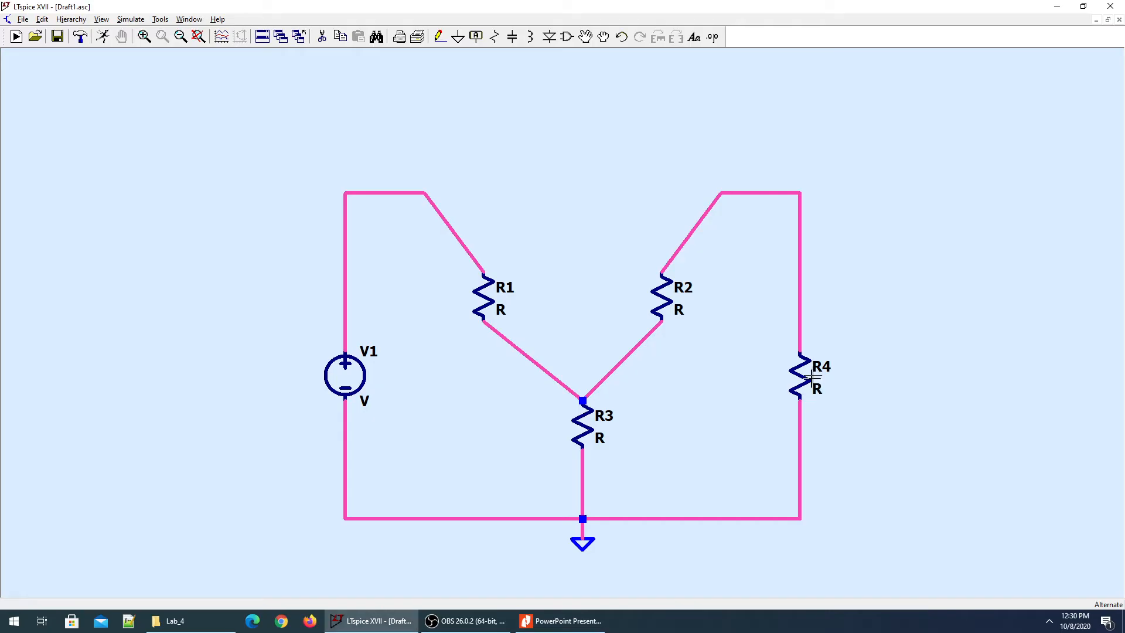
key("alt+Tab")
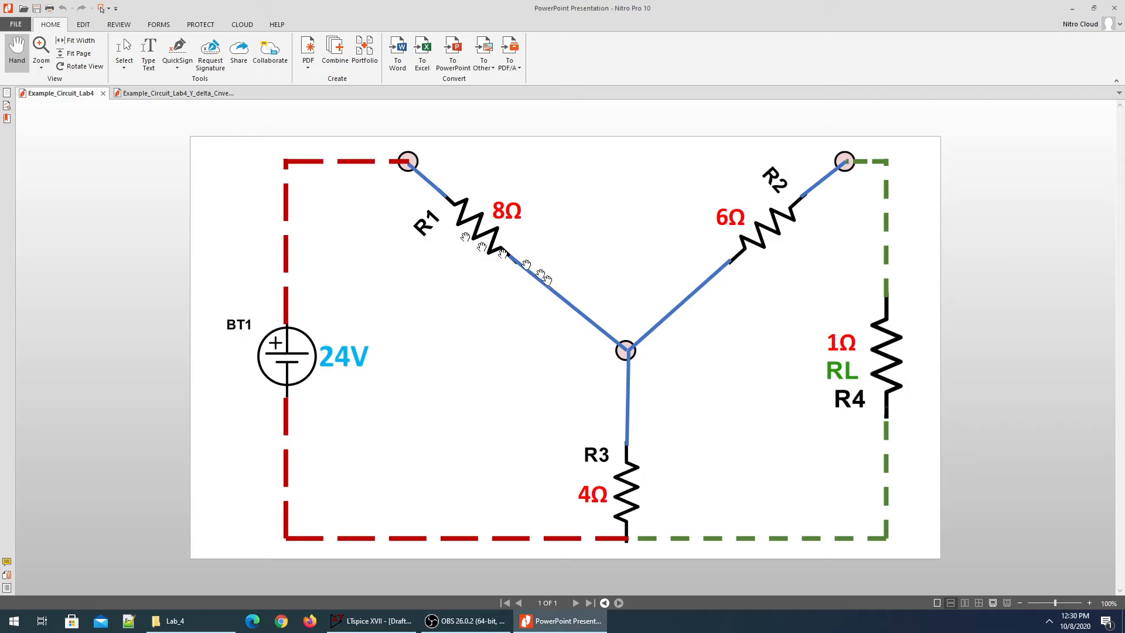
key("alt+Tab")
right_click(479, 301)
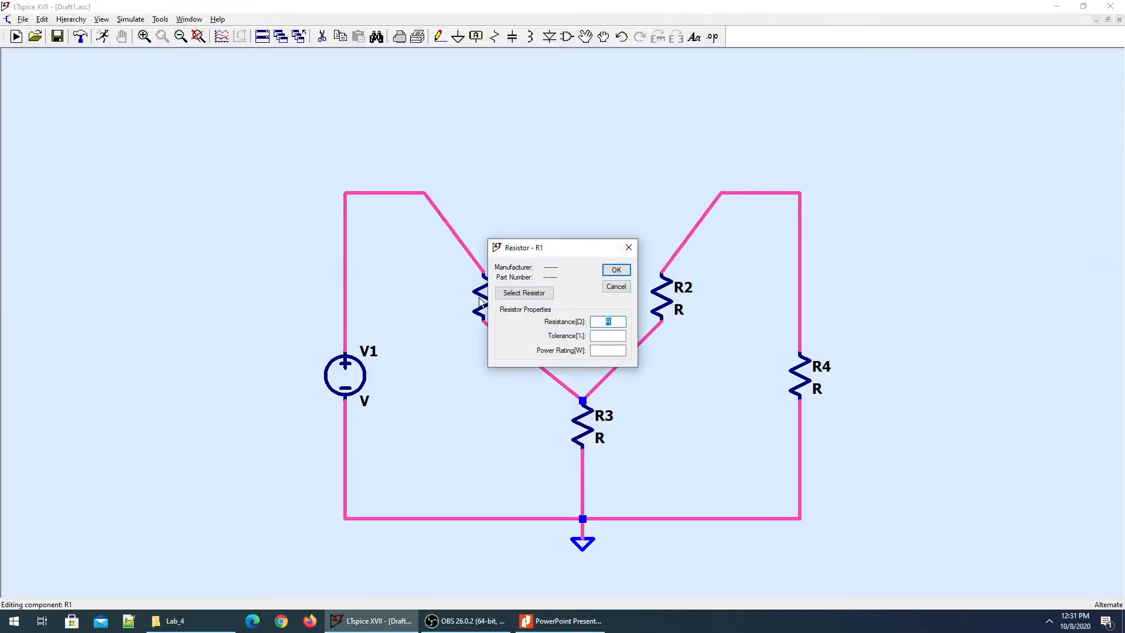
key("Return")
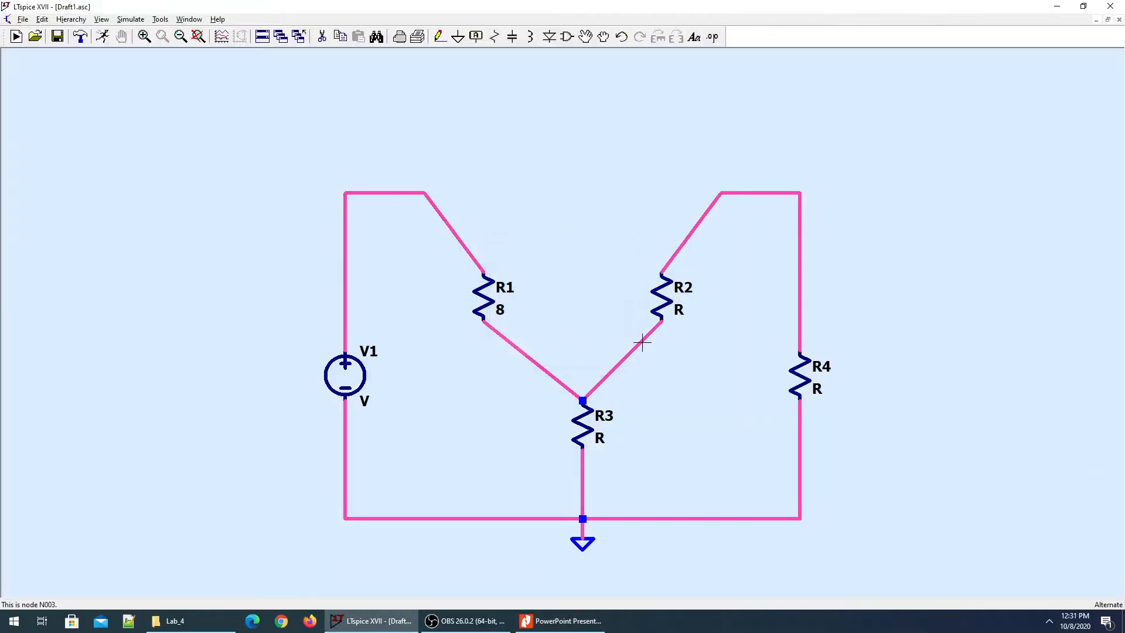
key("alt+Tab")
key("alt+Tab")
right_click(583, 421)
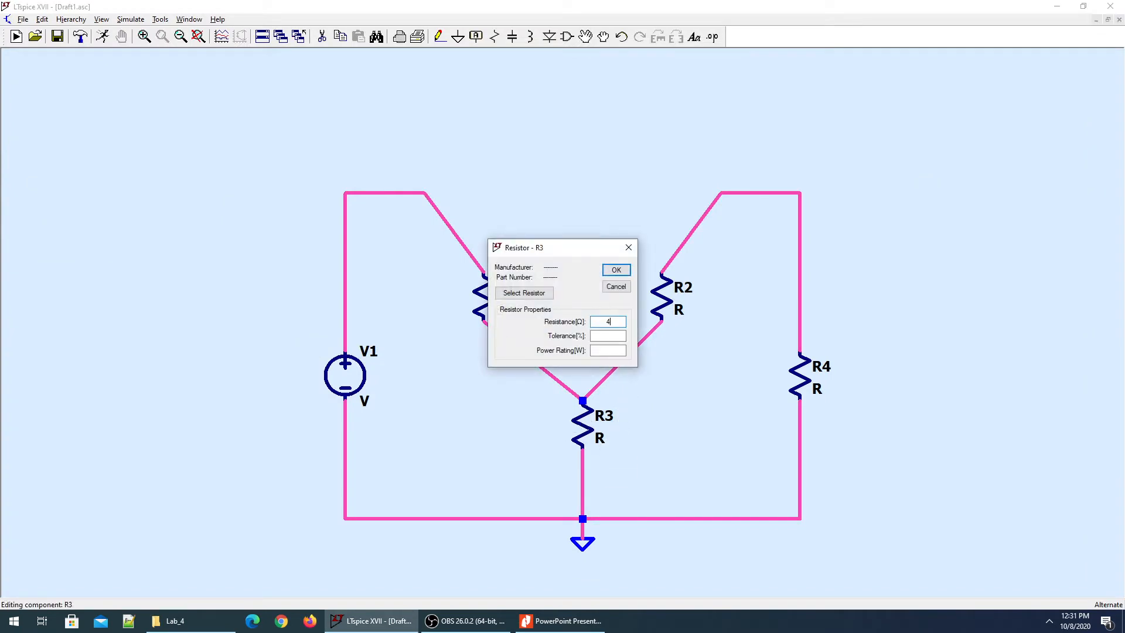
type("4")
key("Return")
Set R2 to 6 ohms and V1 to 24 volts.
right_click(660, 303)
key("Return")
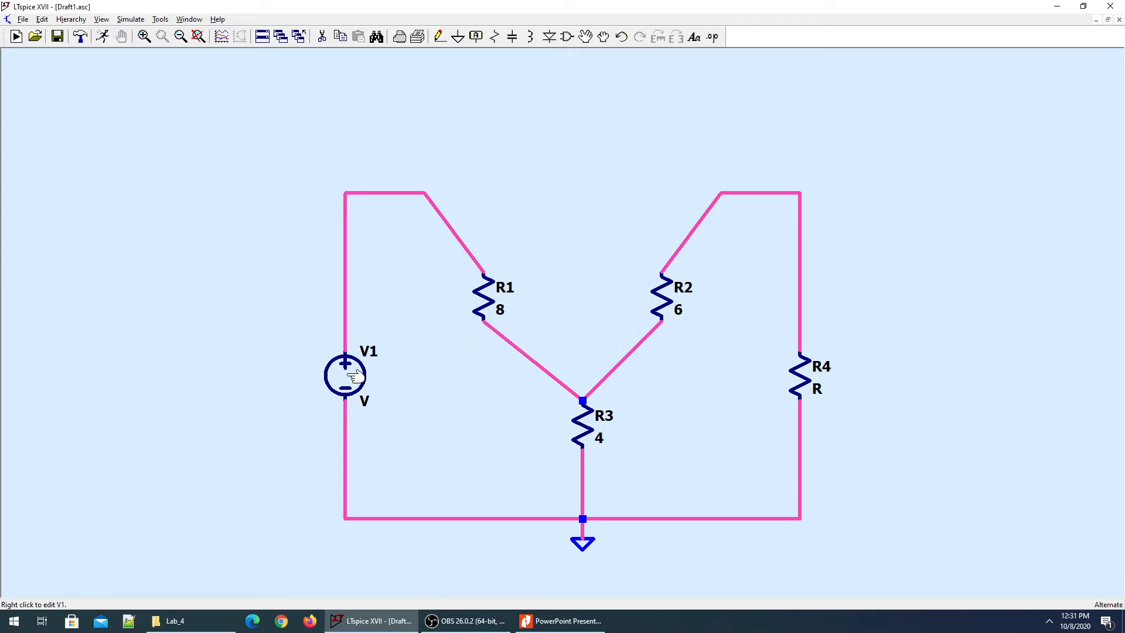
right_click(369, 380)
type("24")
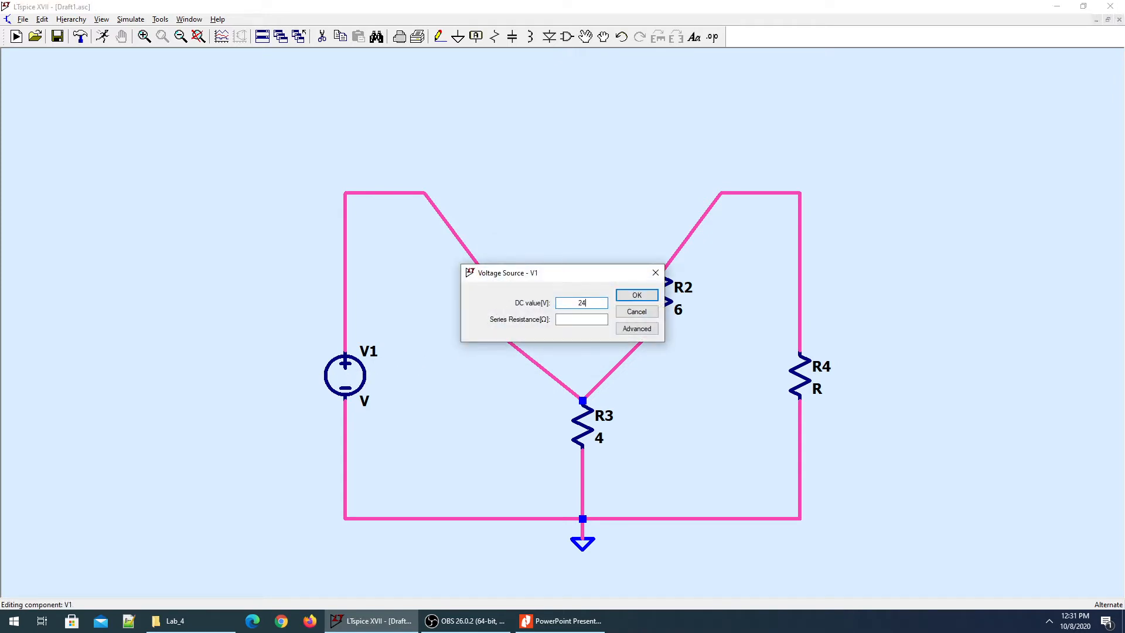
key("Return")
Set load resistor R4 to 1 ohm.
key("alt+Tab")
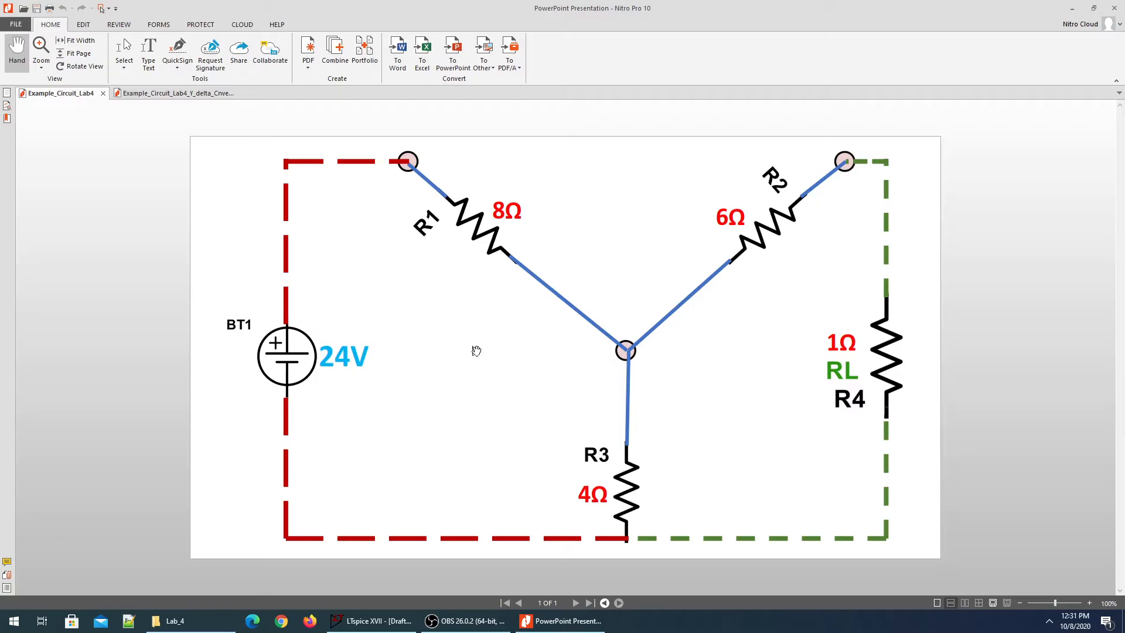
key("alt+Tab")
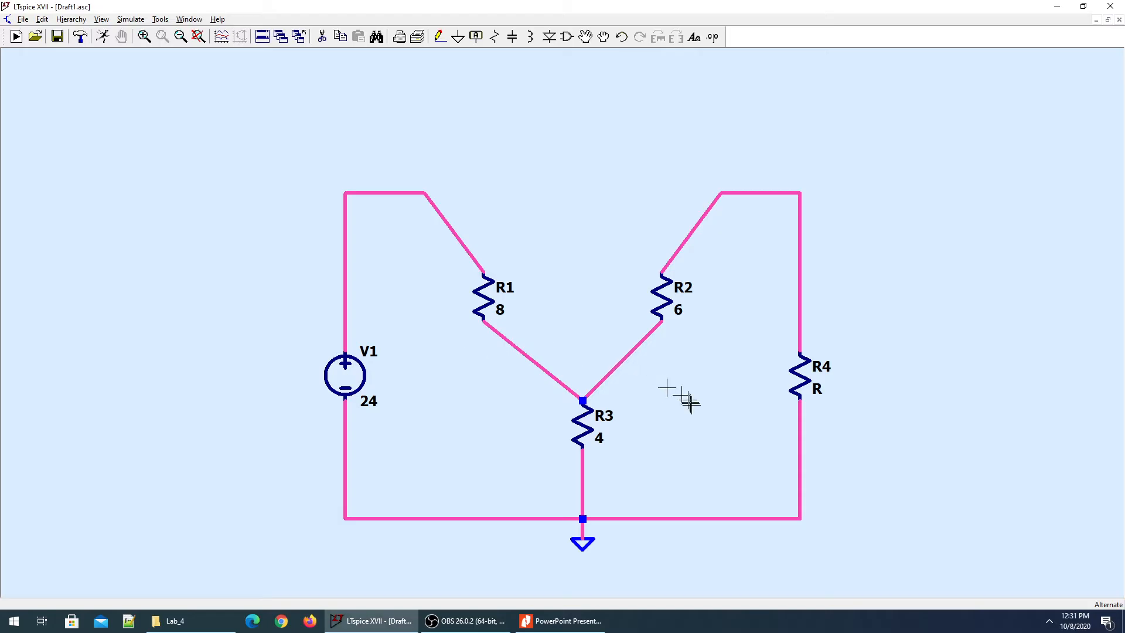
key("alt+Tab")
key("alt+Tab")
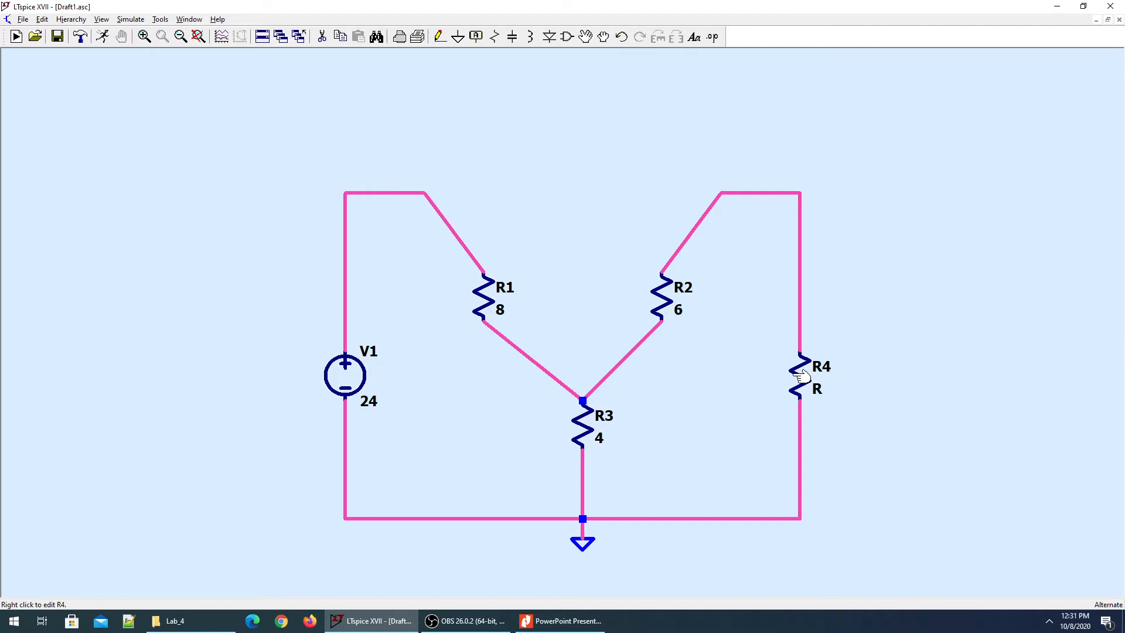
right_click(794, 378)
key("Return")
key("alt+Tab")
key("alt+Tab")
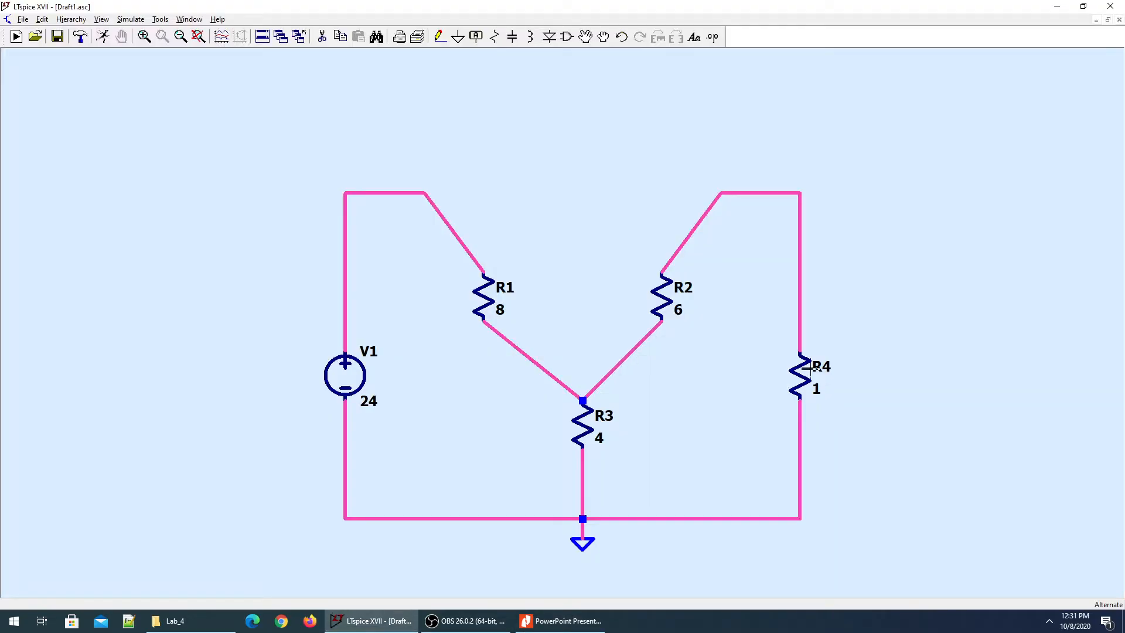
Rename resistor R4 to R_L.
right_click(819, 368)
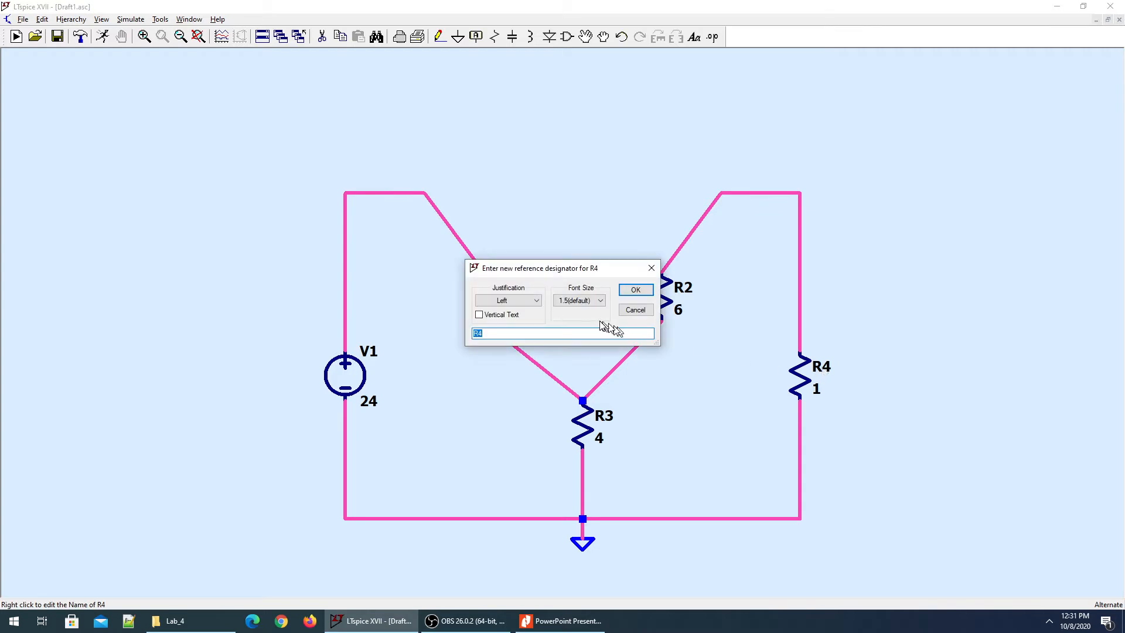
left_click(576, 333)
key("Return")
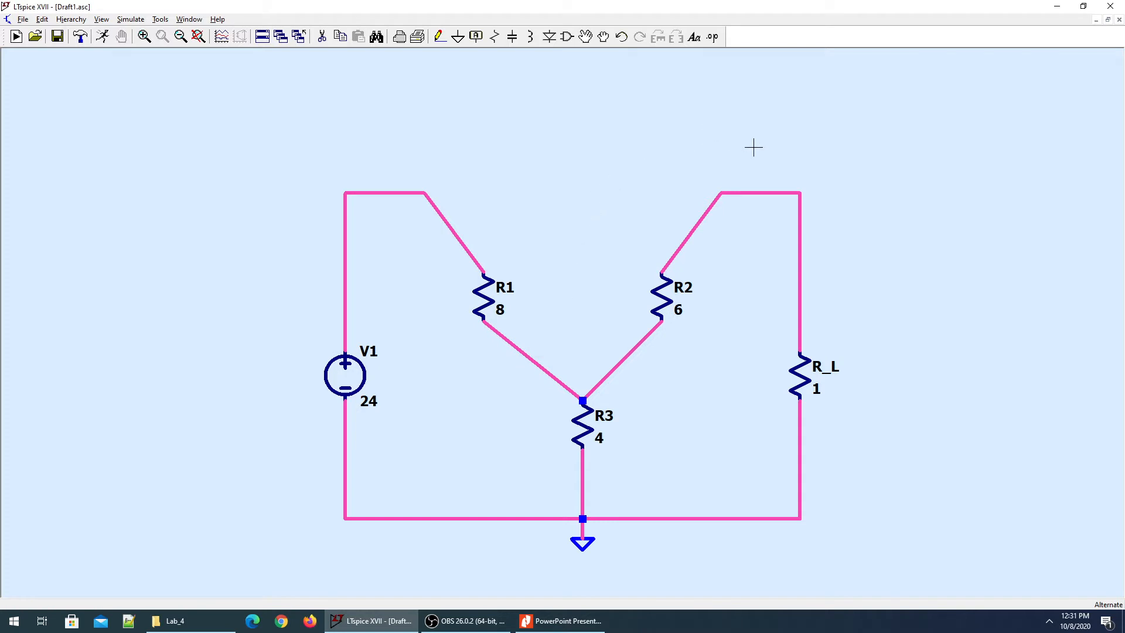
Place V_L net labels at the top-right corner above R_L and the top-left corner.
key("F2")
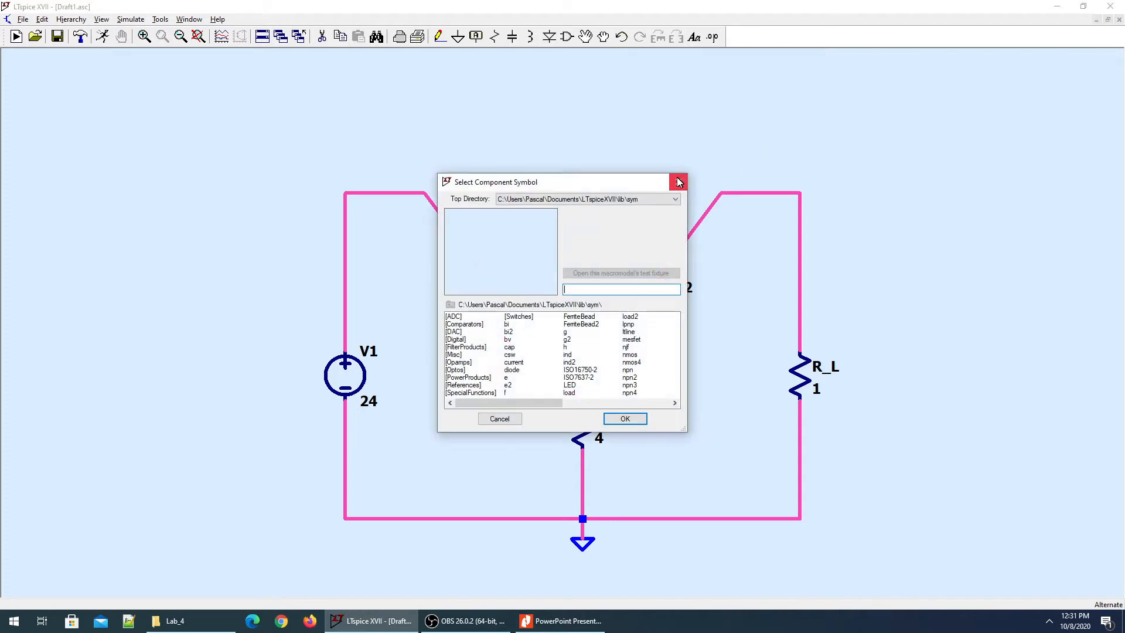
key("Escape")
left_click(48, 21)
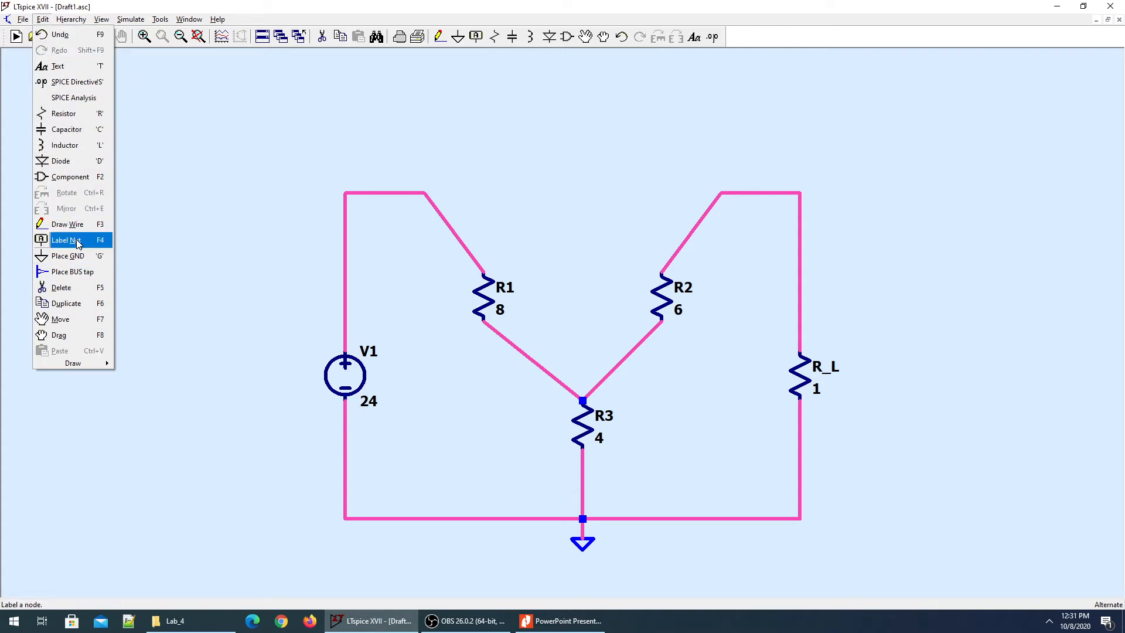
left_click(653, 141)
key("F4")
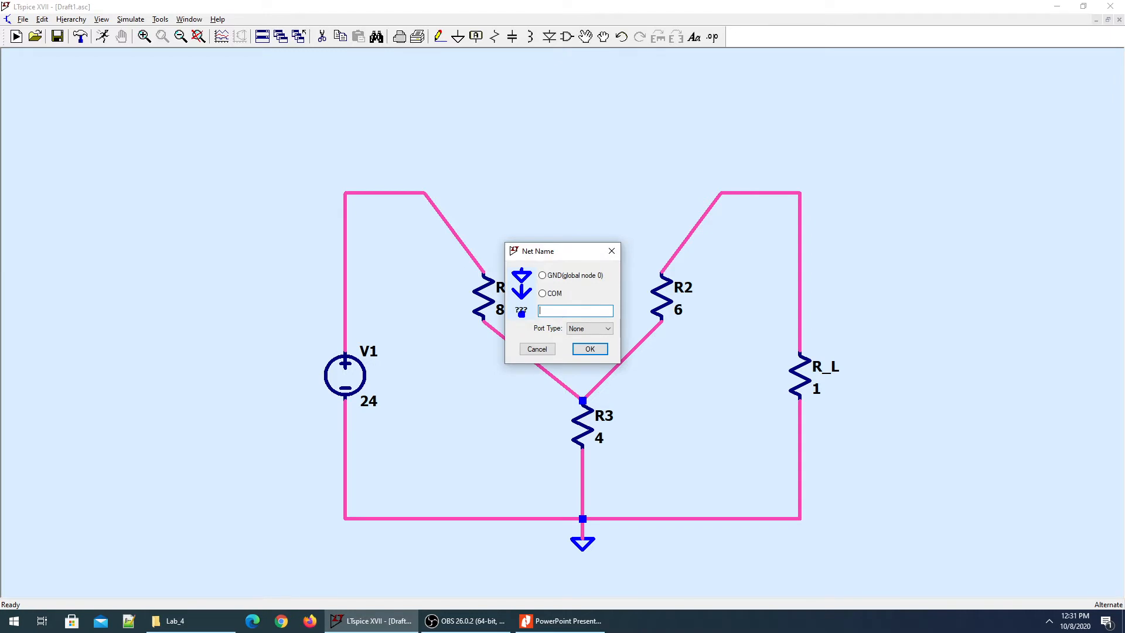
type("V_L")
left_click(590, 349)
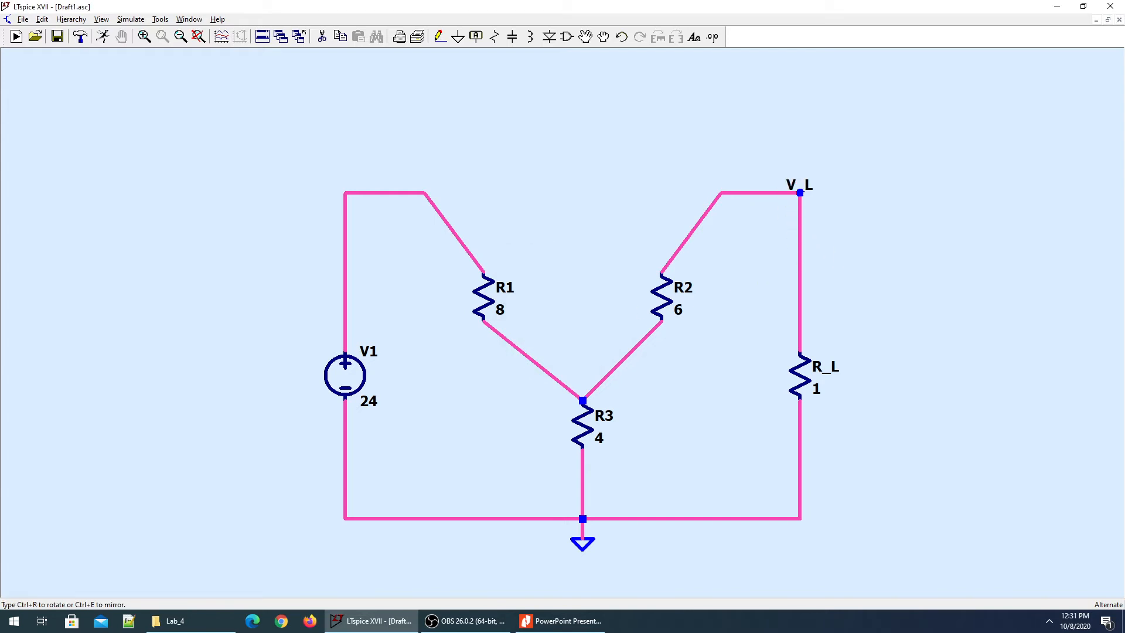
left_click(799, 193)
left_click(345, 192)
key("Escape")
Rename the top-left net label above V1 to V_in.
right_click(354, 187)
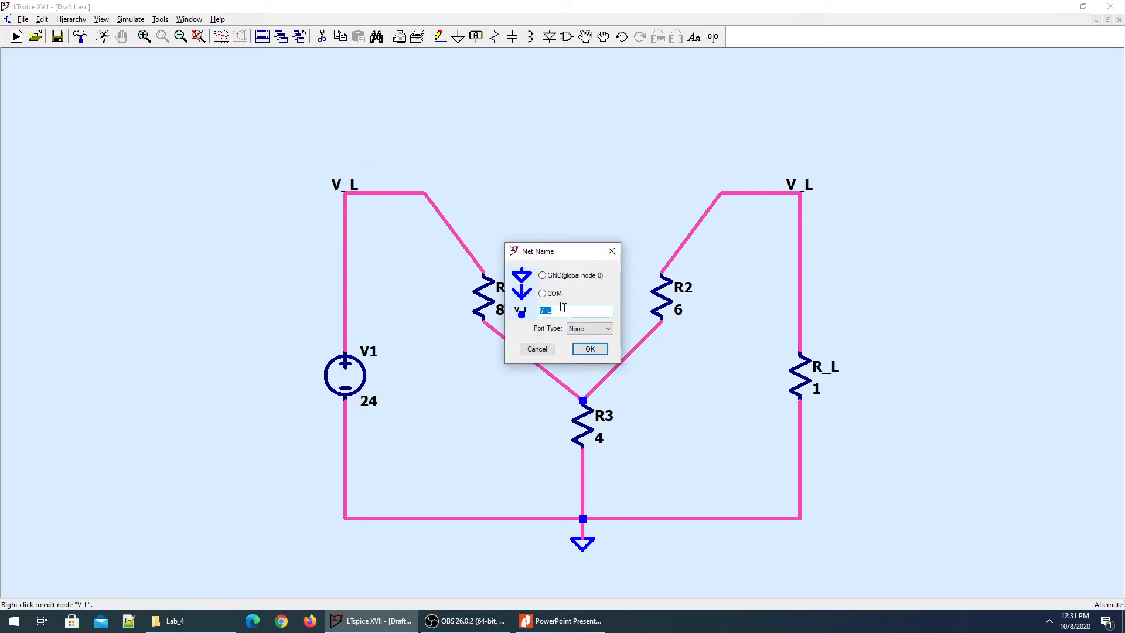
type("V_in")
left_click(585, 350)
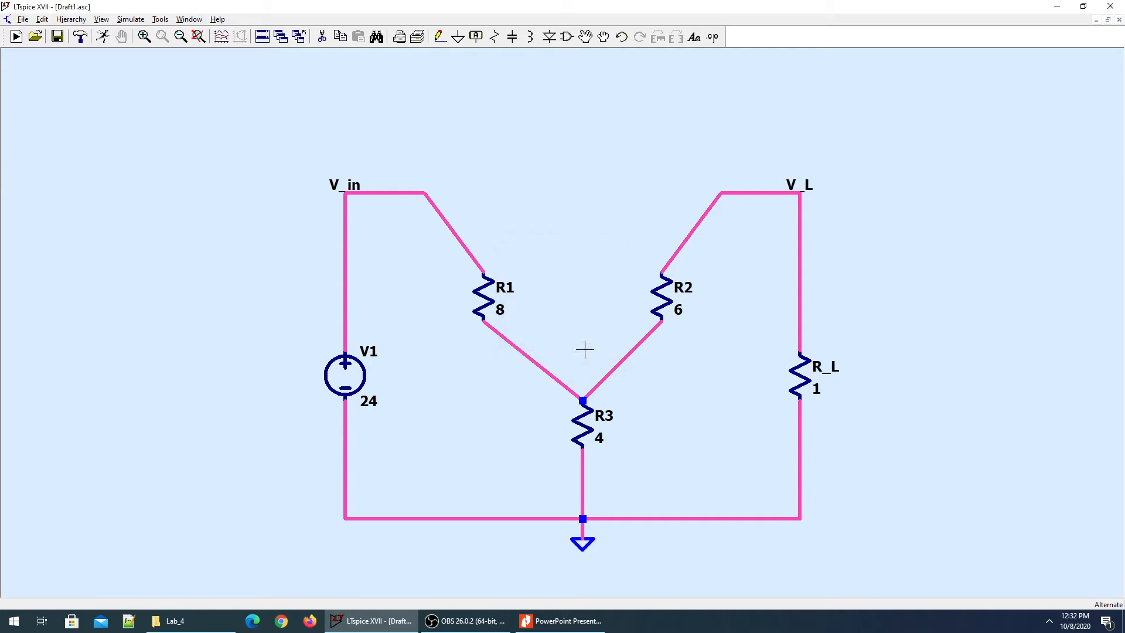
key("alt+Tab")
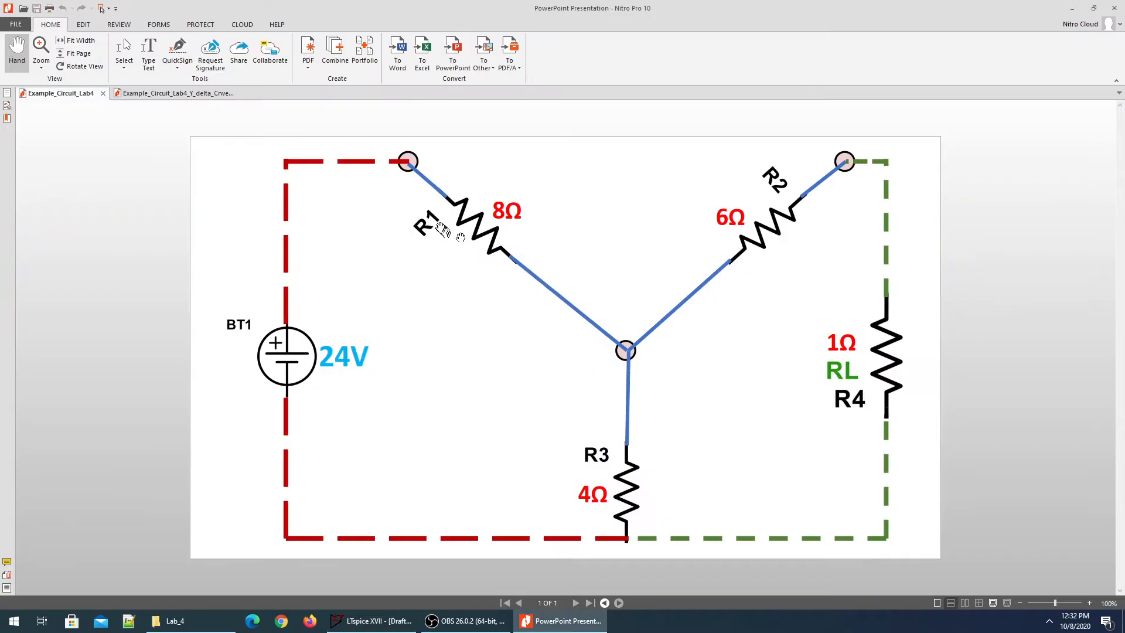
key("alt+Tab")
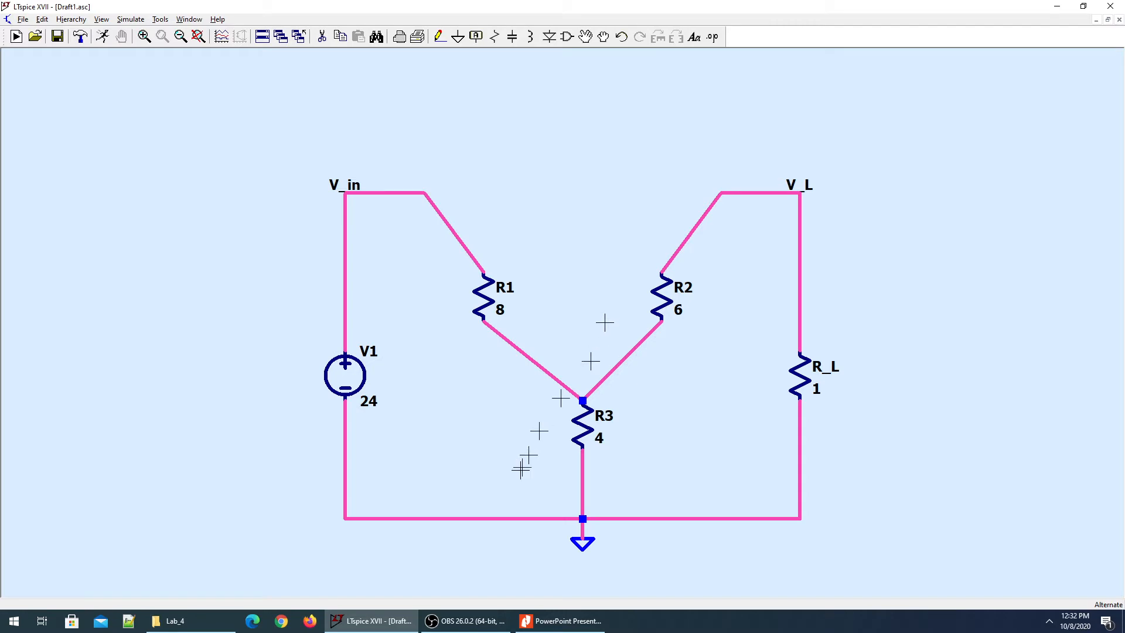
left_click(467, 627)
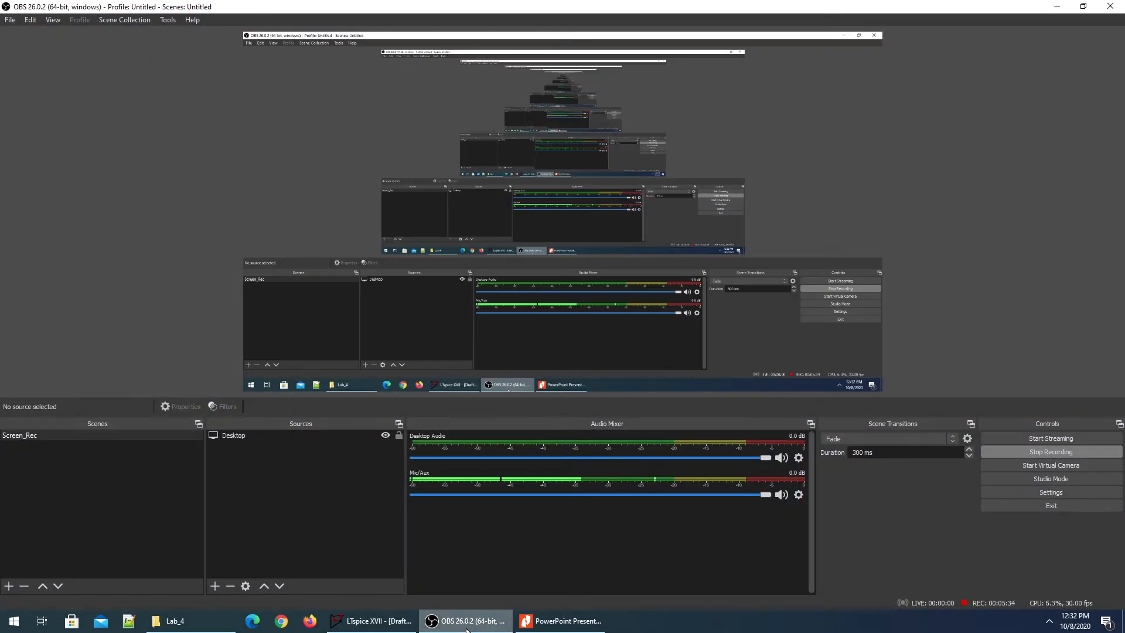
left_click(467, 627)
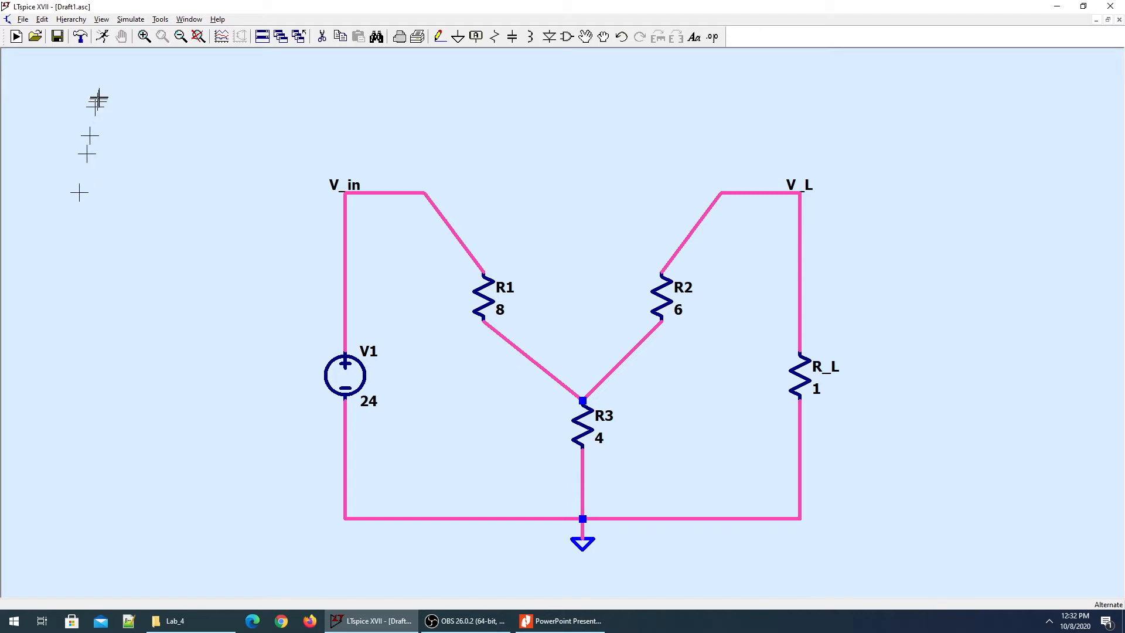
Run a transient simulation with stop time 2 s, saving data from 0 s.
left_click(105, 39)
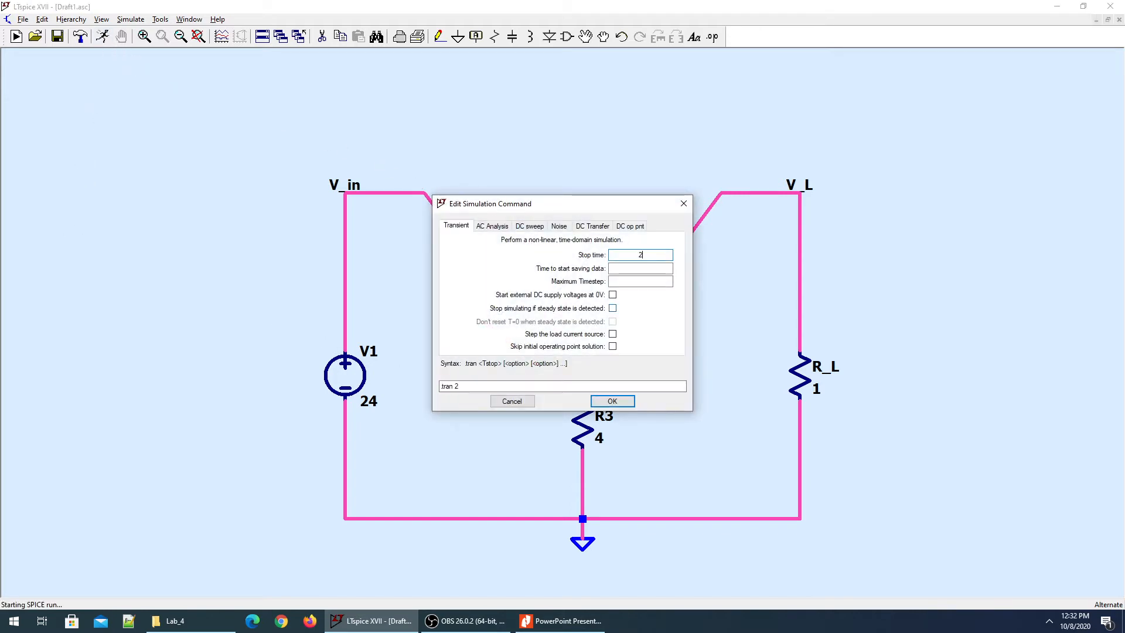
type("2")
left_click(650, 268)
type("0")
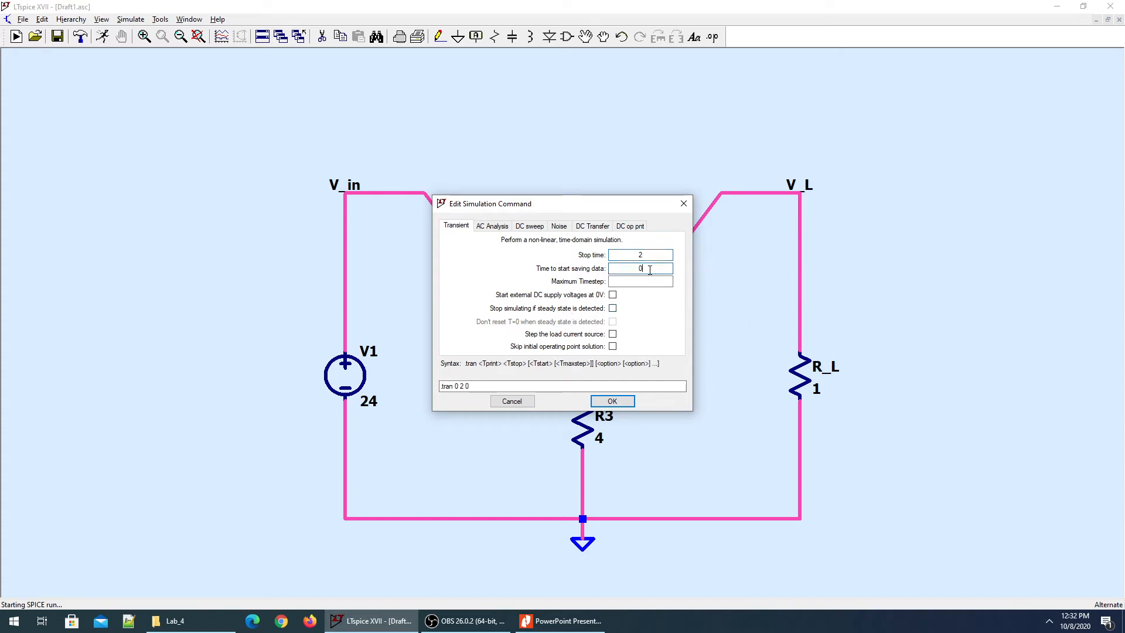
left_click(612, 402)
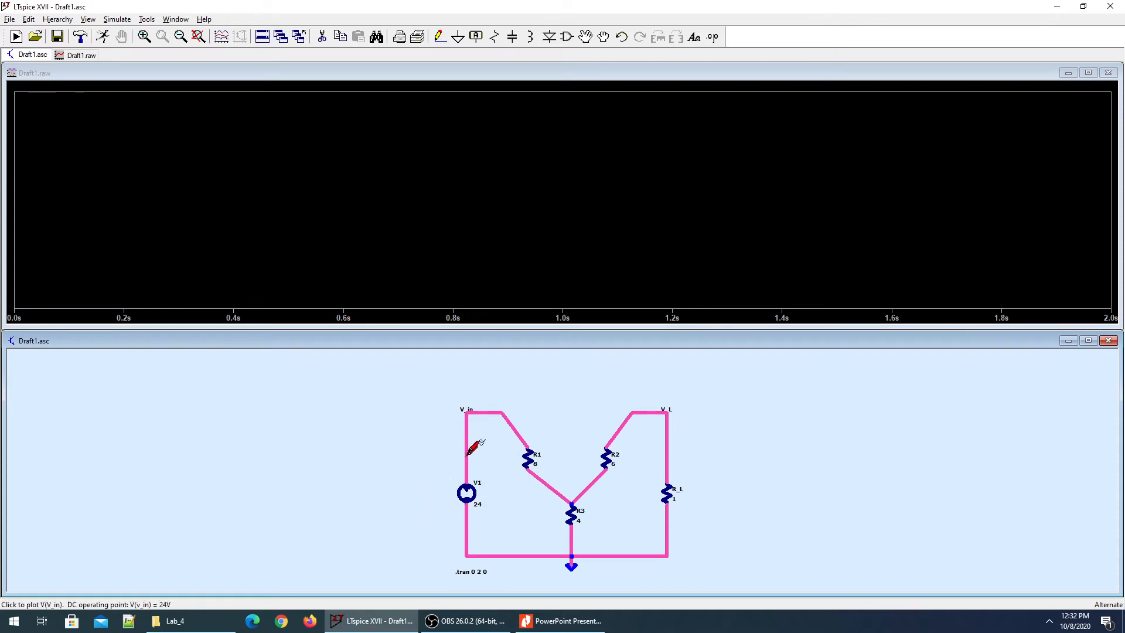
Fit the schematic, then probe the V_L voltage and the R_L current (about 827.6 mA).
left_click(198, 37)
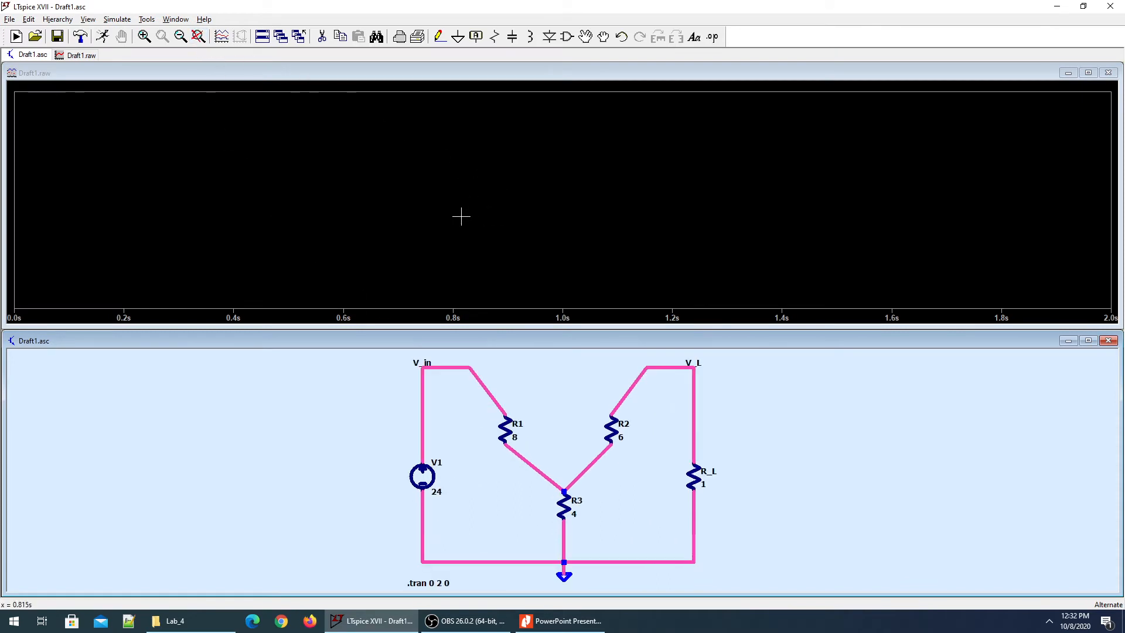
left_click(694, 415)
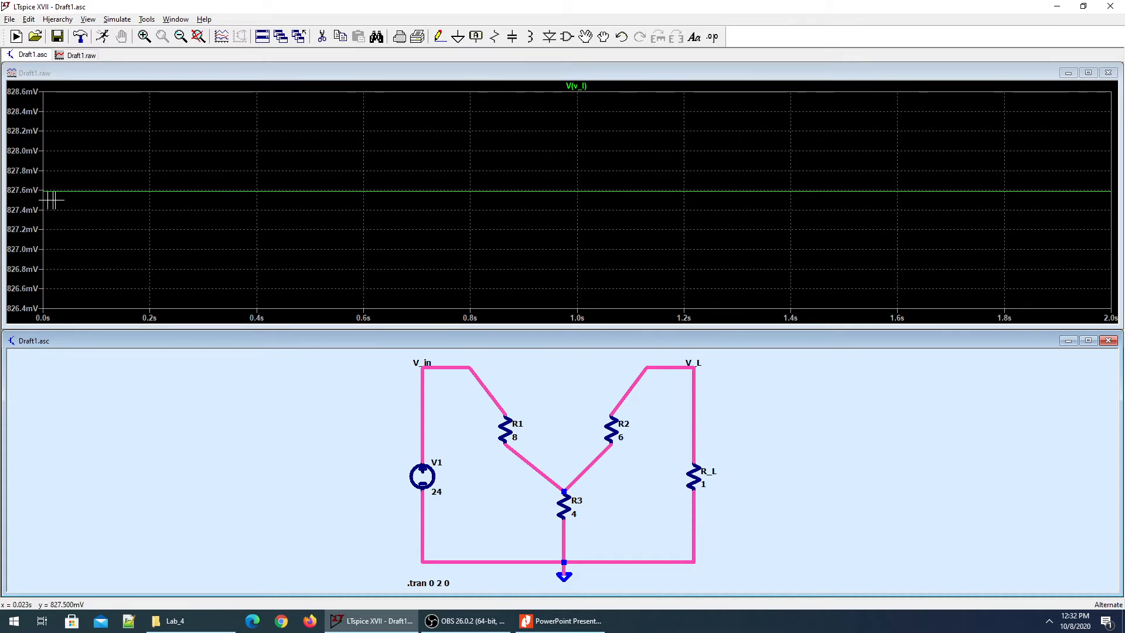
left_click(693, 478)
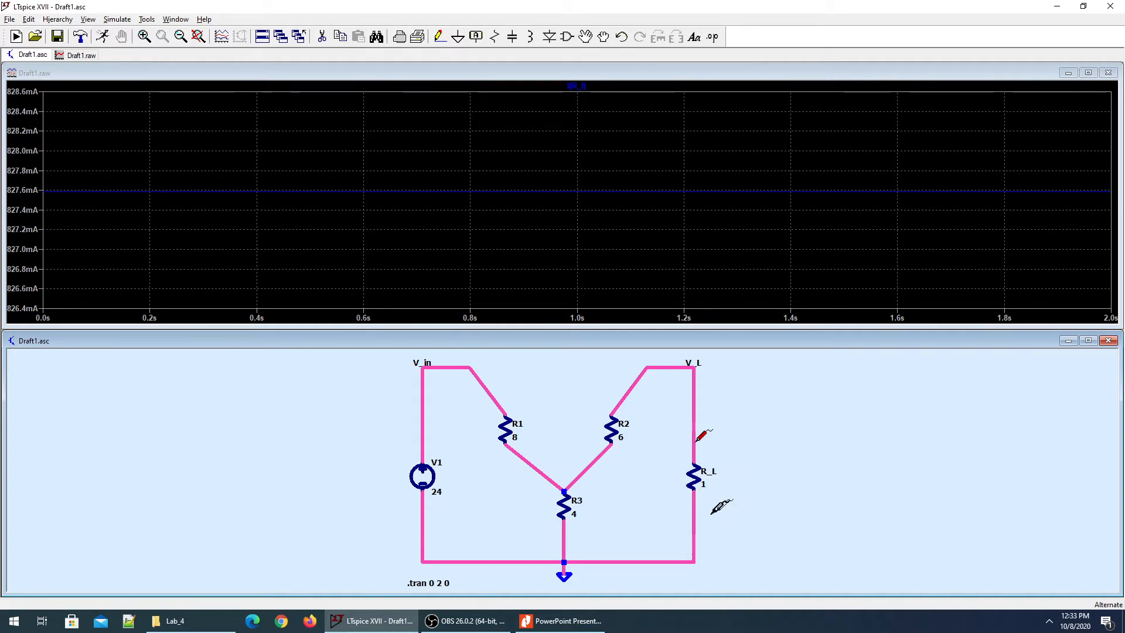
Replot V(V_L) alone, then add the differential voltage across R2, about ±5 V.
left_click_drag(698, 511, 696, 513)
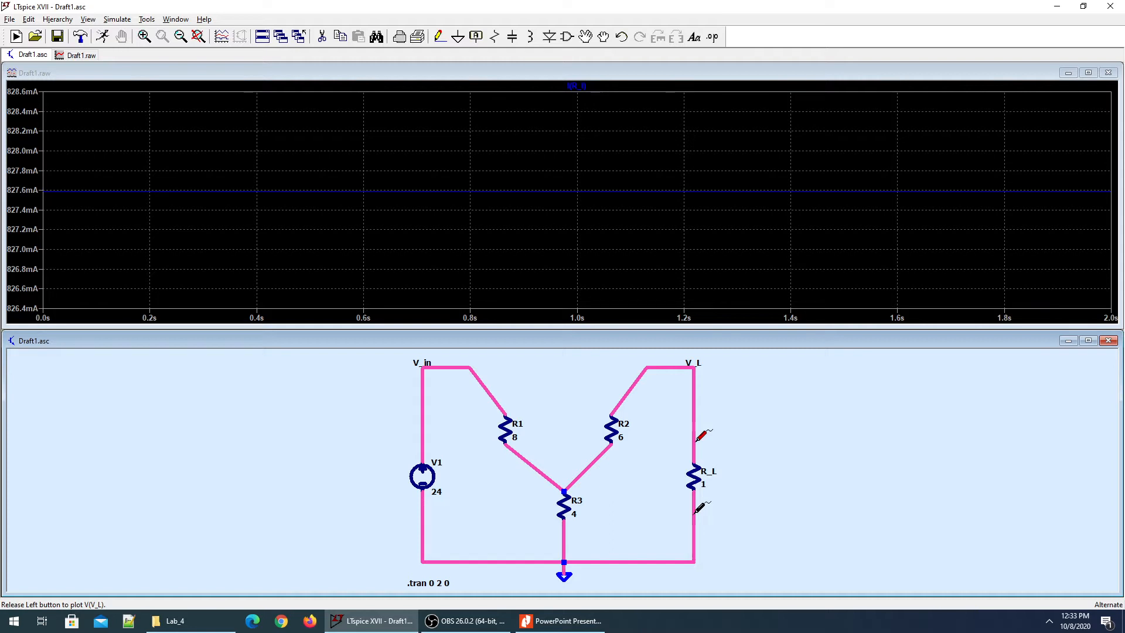
left_click_drag(696, 513, 695, 511)
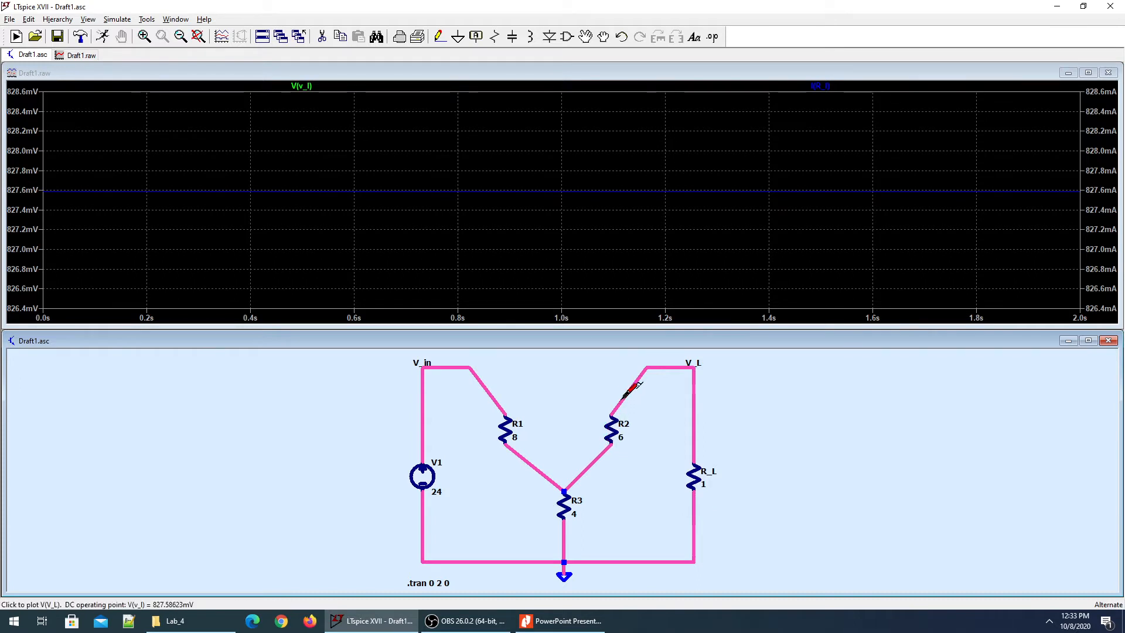
left_click(624, 397)
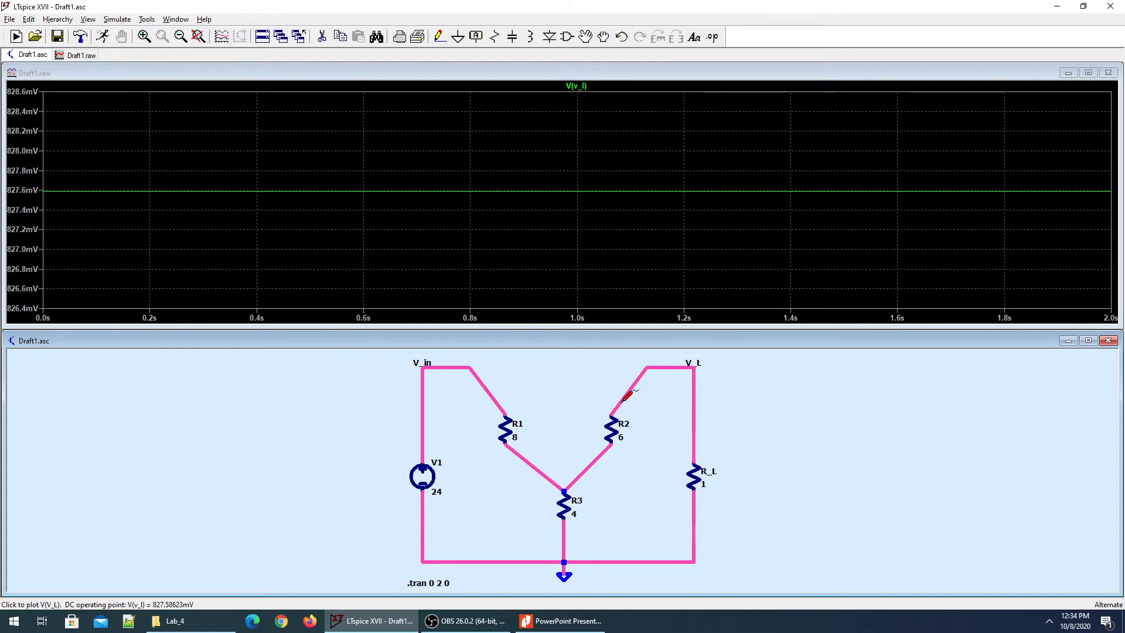
mouse_move(624, 399)
left_mouse_down()
mouse_move(596, 458)
mouse_move(624, 399)
mouse_move(592, 428)
mouse_move(596, 462)
mouse_move(591, 429)
mouse_move(622, 397)
left_mouse_up()
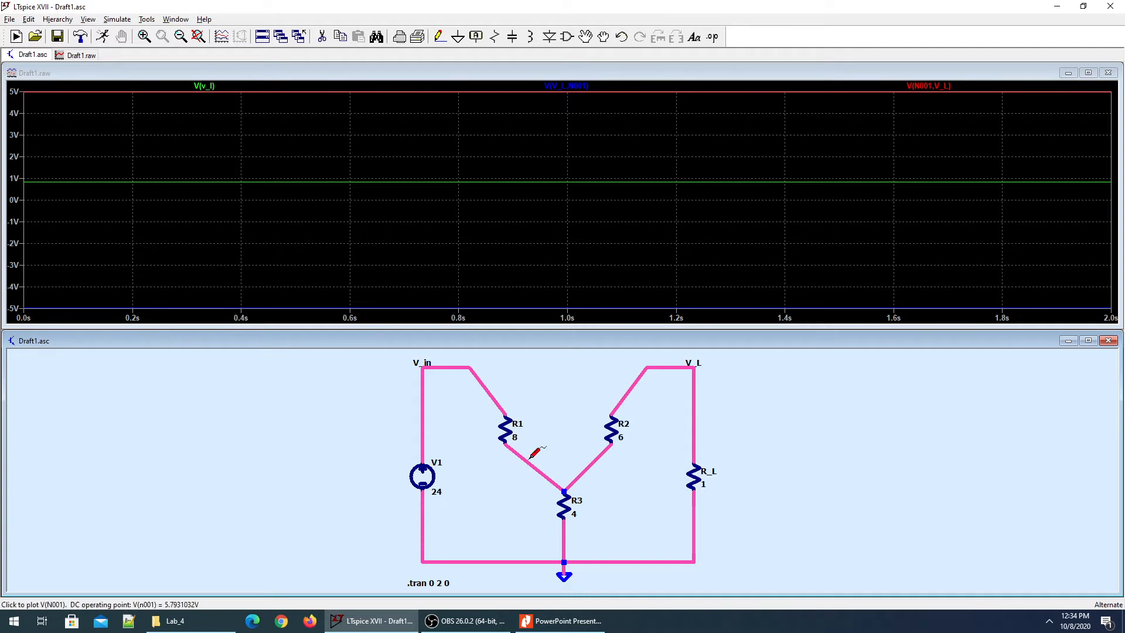
Add voltage traces across R1 and R3, then replot only I(R_L) at 827.6 mA.
mouse_move(530, 453)
left_mouse_down()
mouse_move(542, 405)
mouse_move(494, 389)
mouse_move(523, 458)
left_mouse_up()
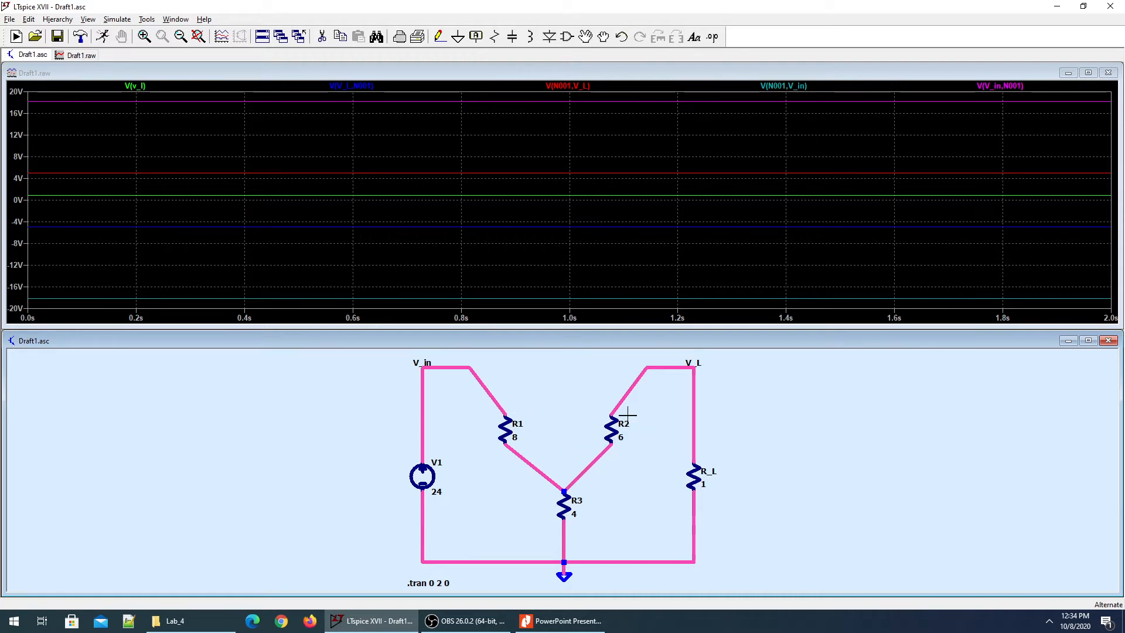
left_click_drag(627, 394, 602, 455)
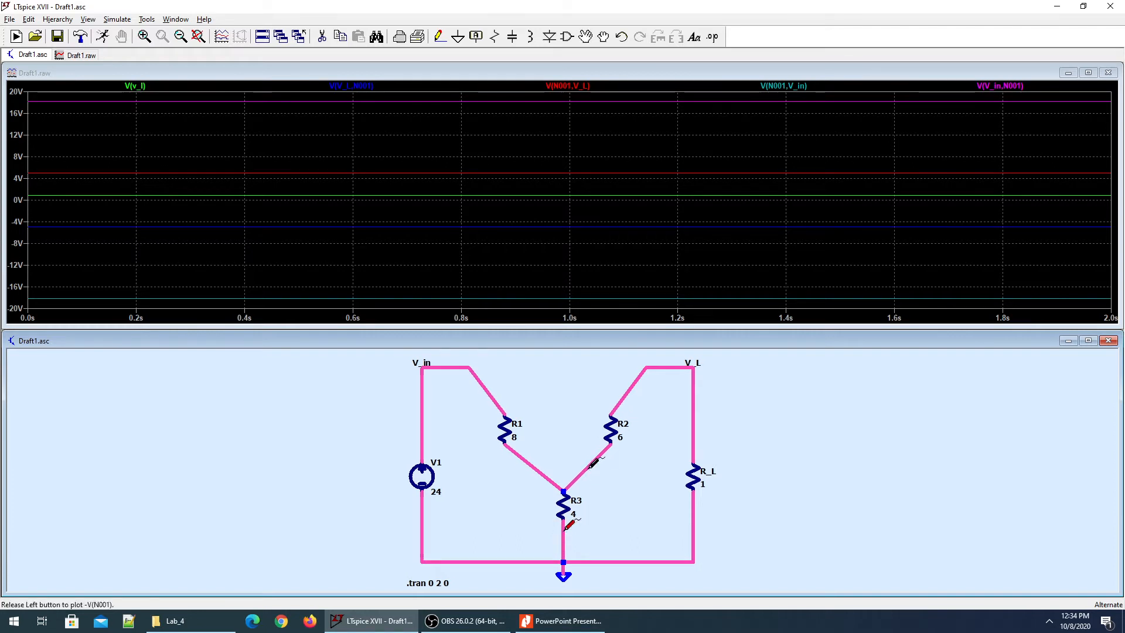
left_click(585, 468)
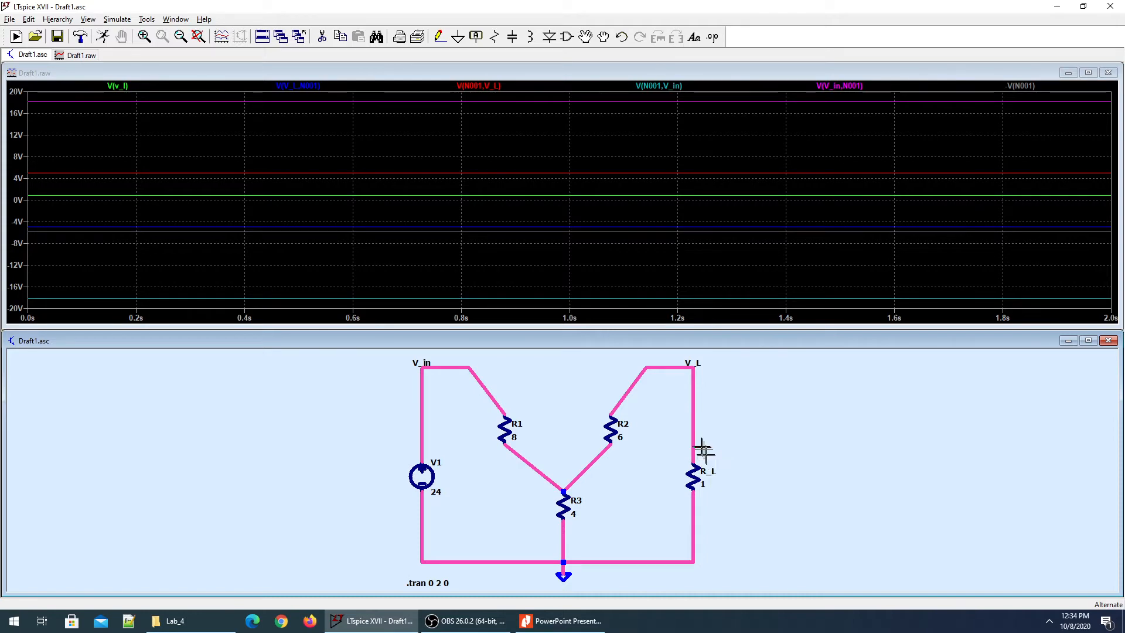
left_click(693, 476)
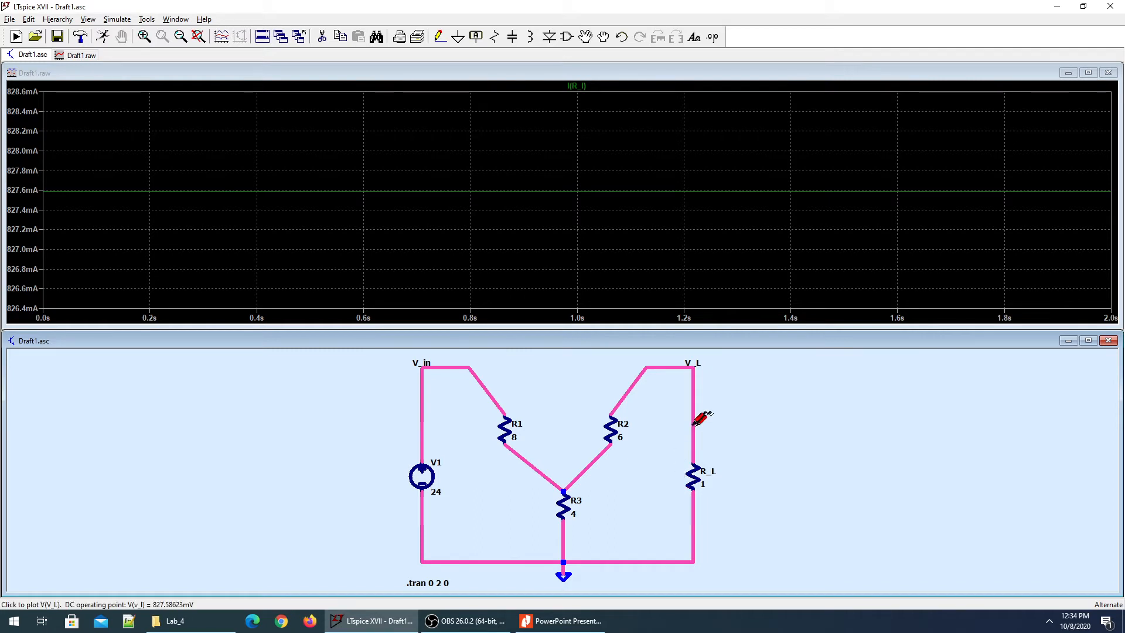
Add V(V_L) to the plot, then plot R_L's power V(V_L)*I(R_L), about 684.9 mW.
left_click(693, 421)
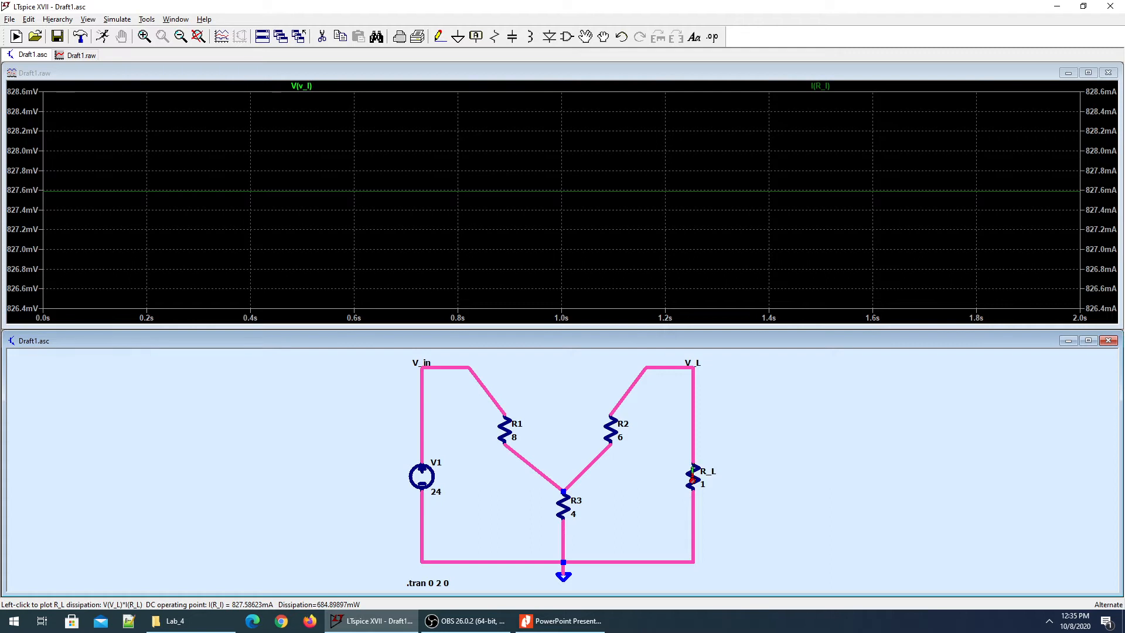
left_click(692, 475, "alt")
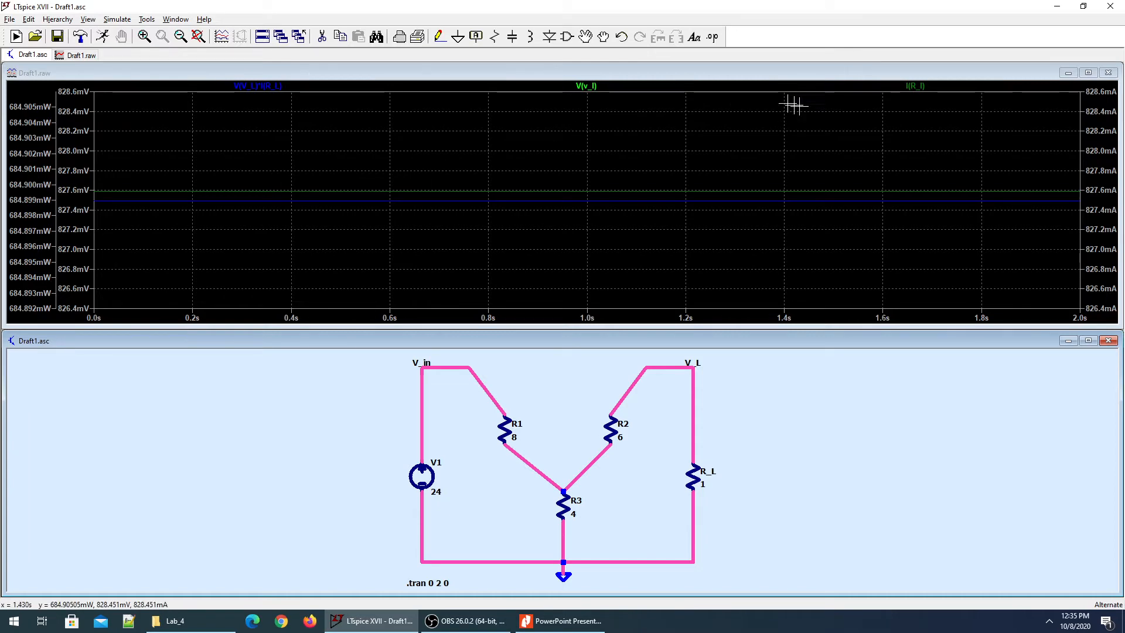
Attach cursor 1 to the V(V_L)*I(R_L) power trace at about 1.22 s and read the power.
right_click(280, 89)
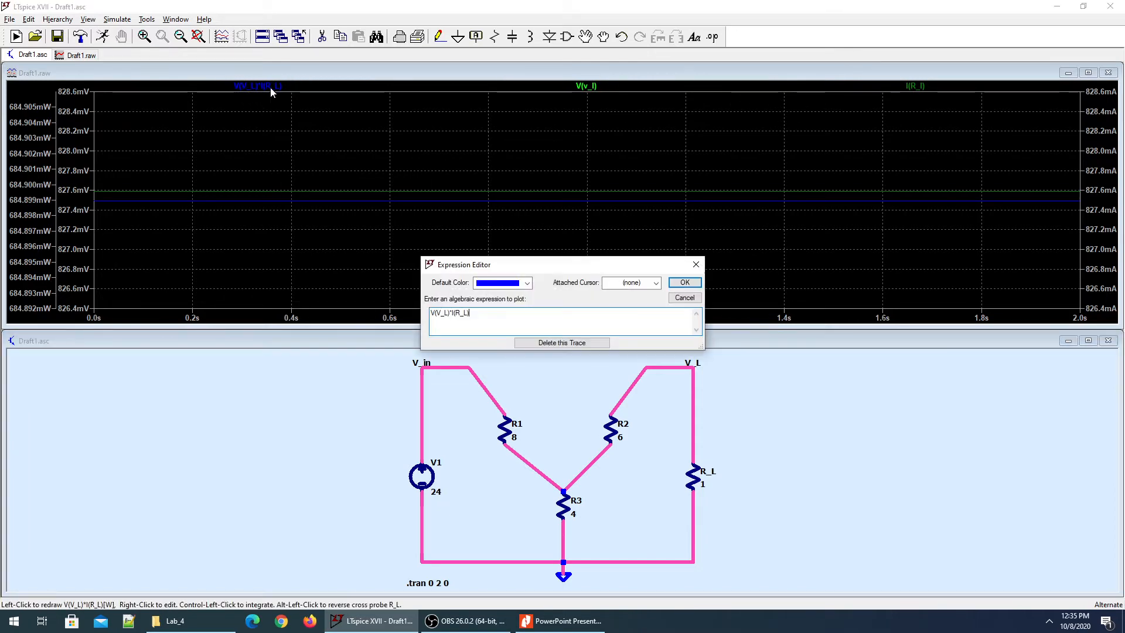
left_click(685, 283)
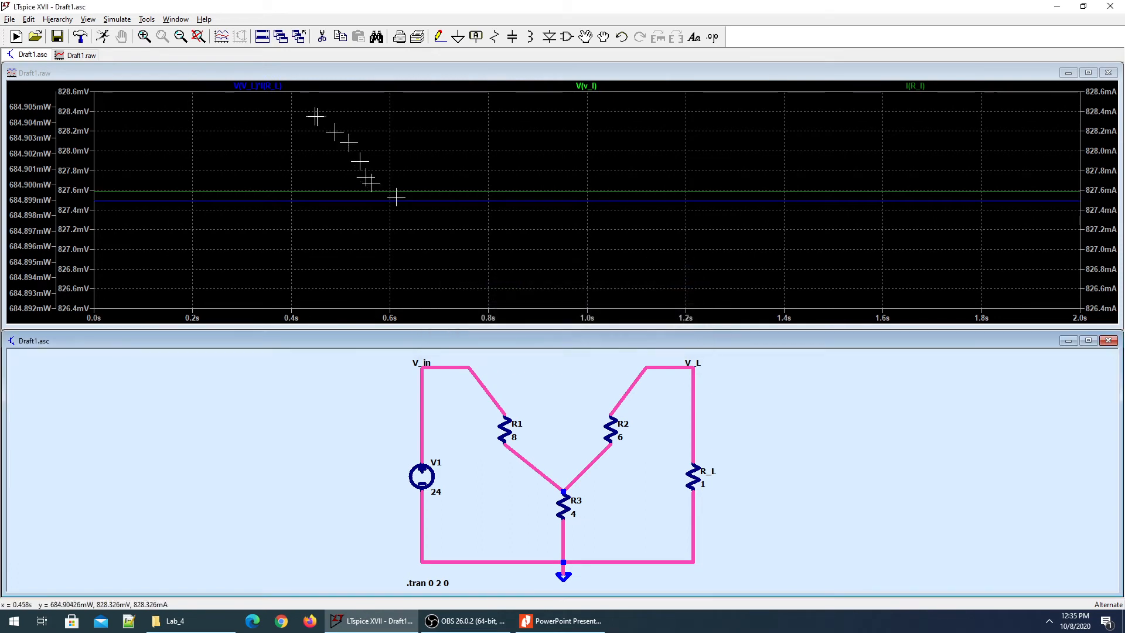
left_click(266, 88)
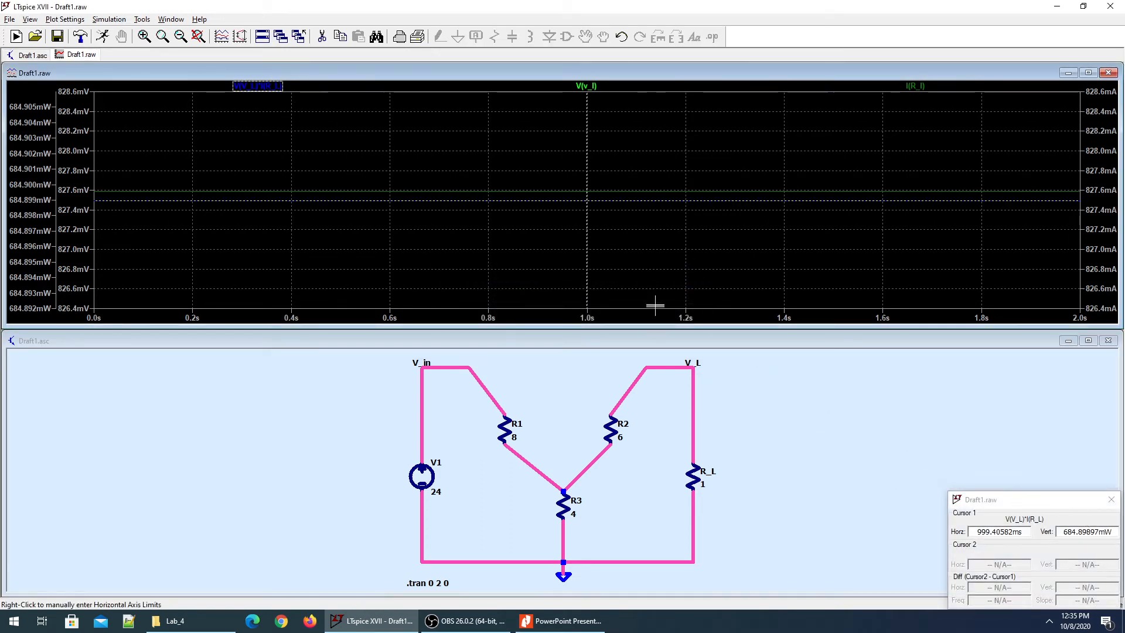
left_click_drag(587, 215, 694, 216)
left_click_drag(1037, 503, 1083, 486)
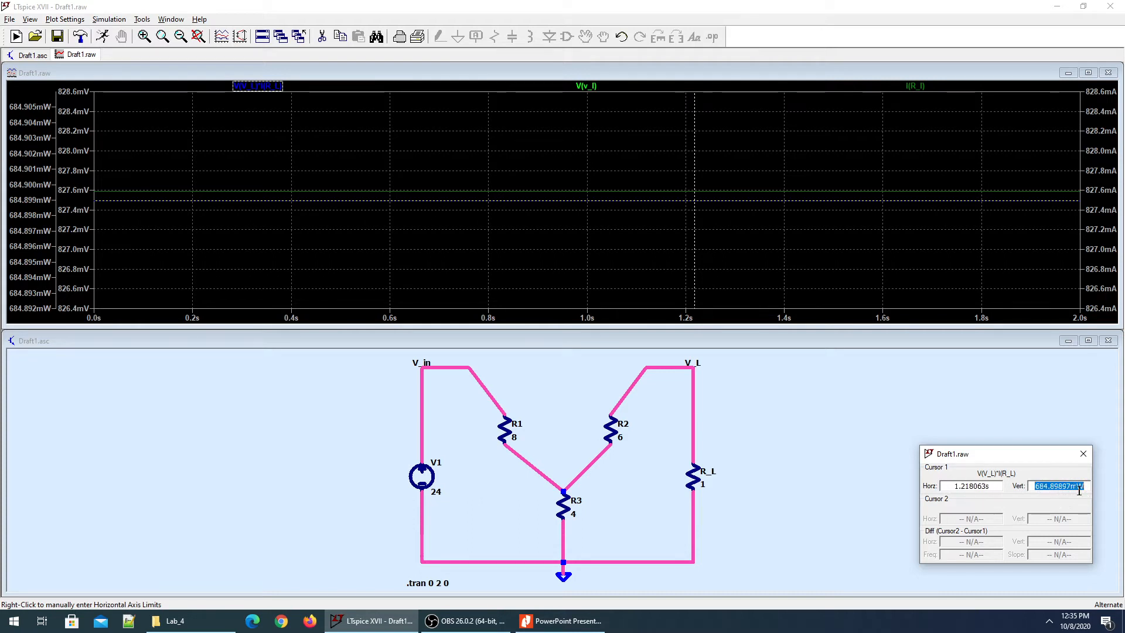
left_click(1079, 491)
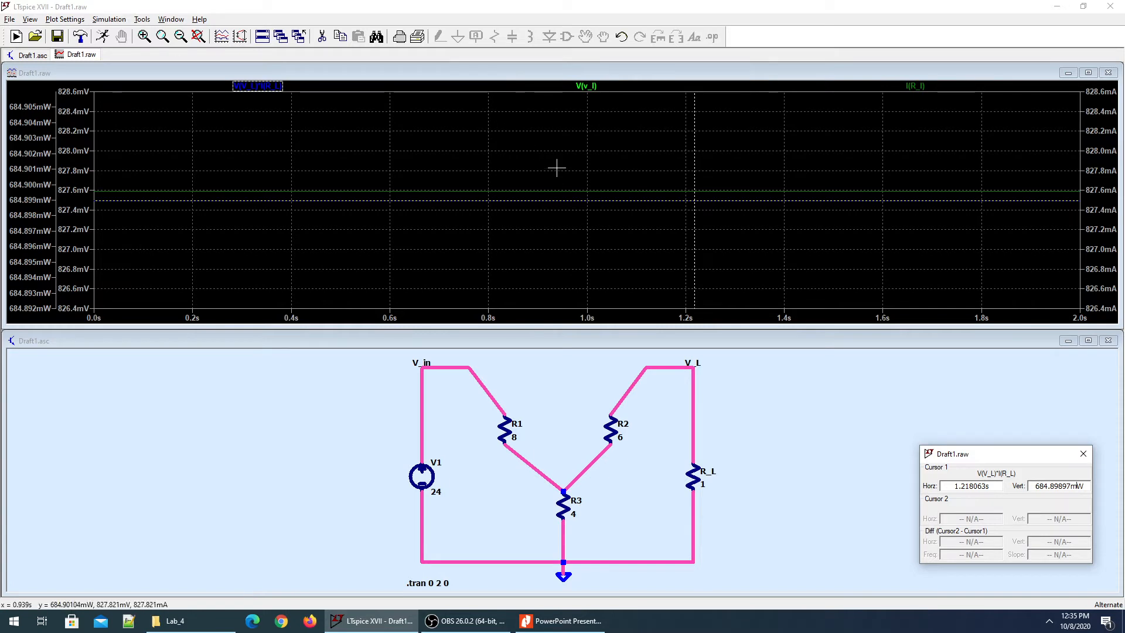
Move the cursor to the V(v_l) trace near 1.287 s, reading 827.58623 mV.
left_click(580, 86)
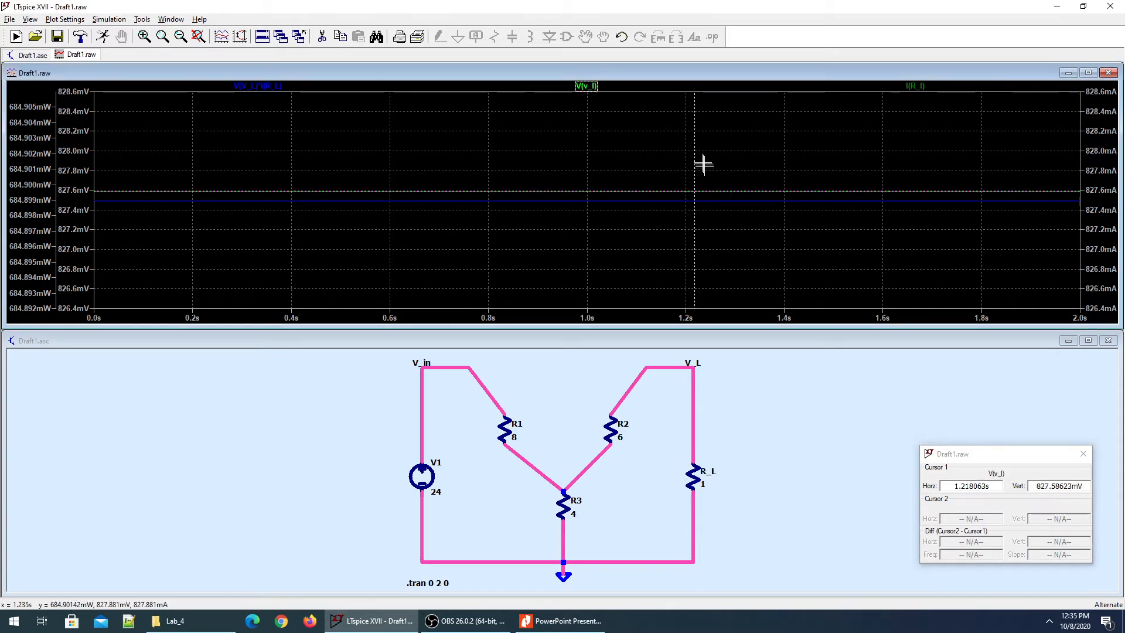
mouse_move(695, 154)
left_mouse_down()
mouse_move(879, 168)
mouse_move(337, 144)
mouse_move(532, 156)
mouse_move(530, 128)
mouse_move(742, 146)
left_mouse_up()
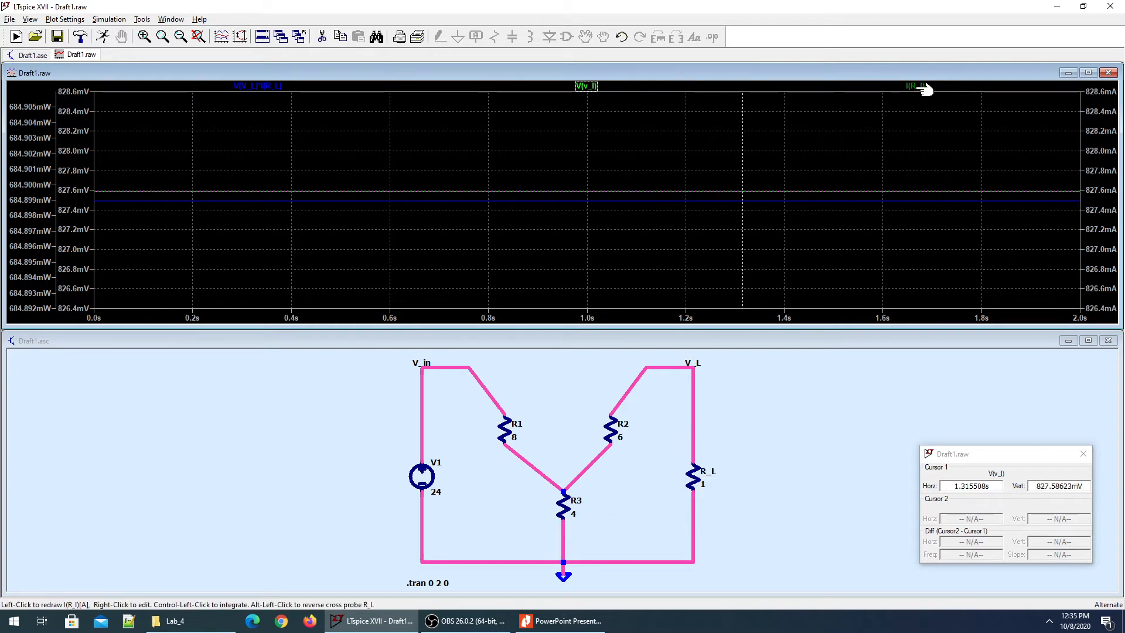
mouse_move(743, 151)
left_mouse_down()
mouse_move(851, 161)
mouse_move(728, 167)
left_mouse_up()
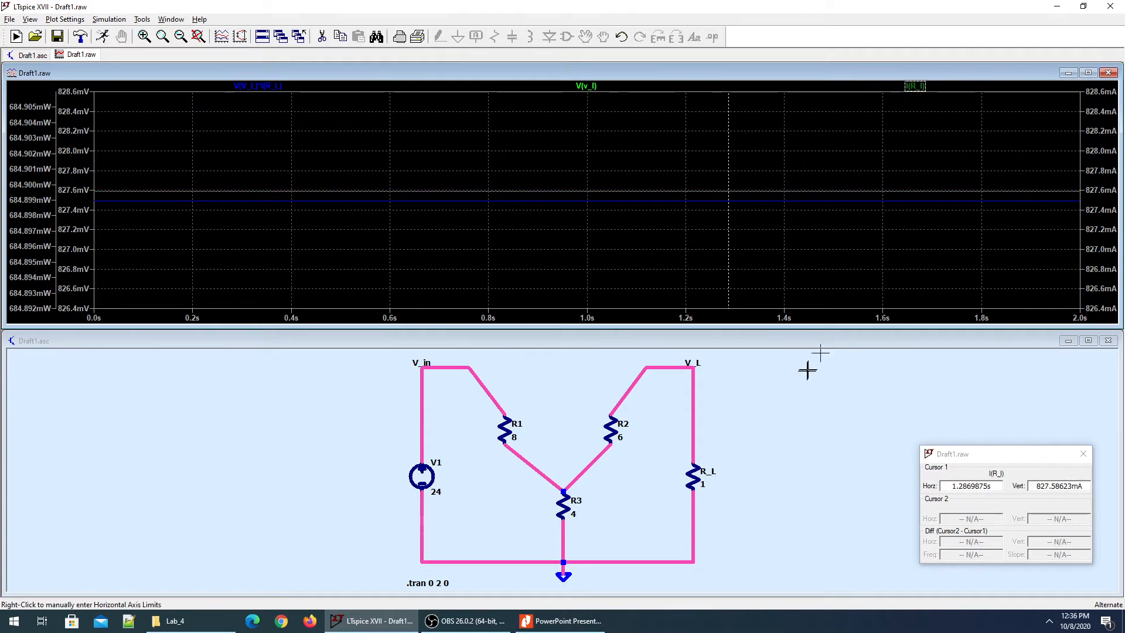
left_click(787, 396)
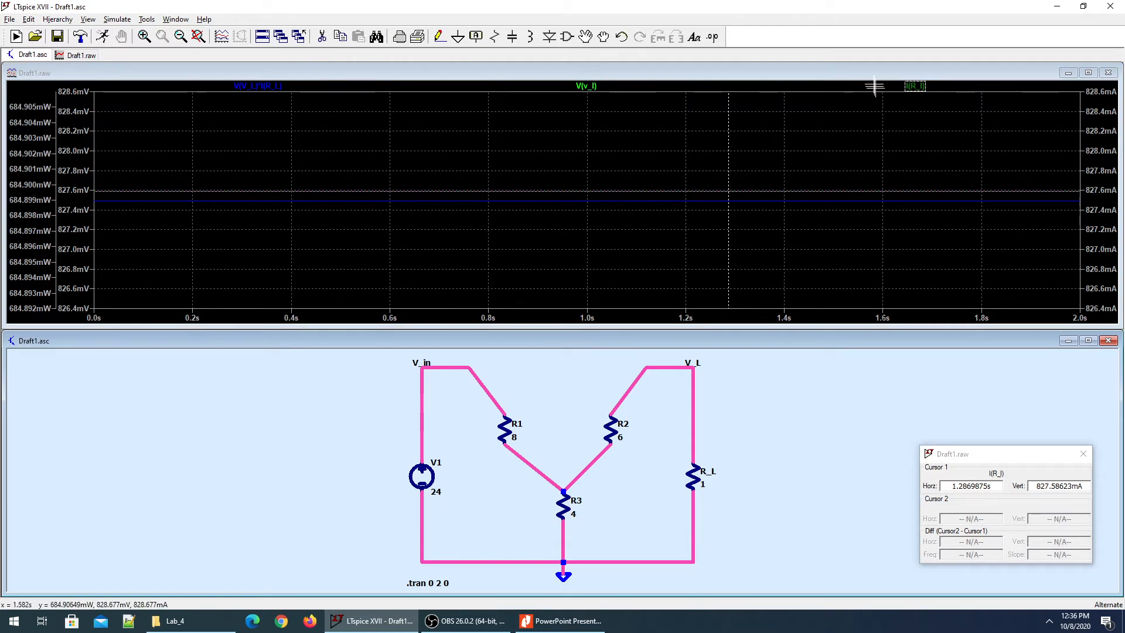
Delete the I(R_L) trace and re-probe R_L to plot a fresh red current trace.
left_click(918, 86)
right_click(918, 88)
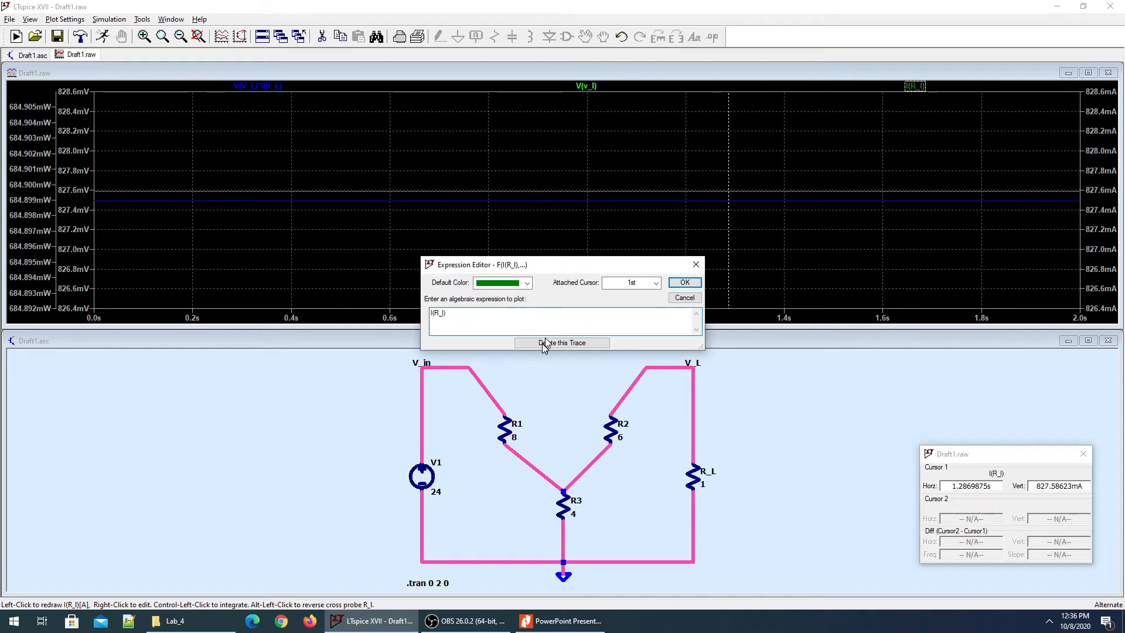
left_click(547, 343)
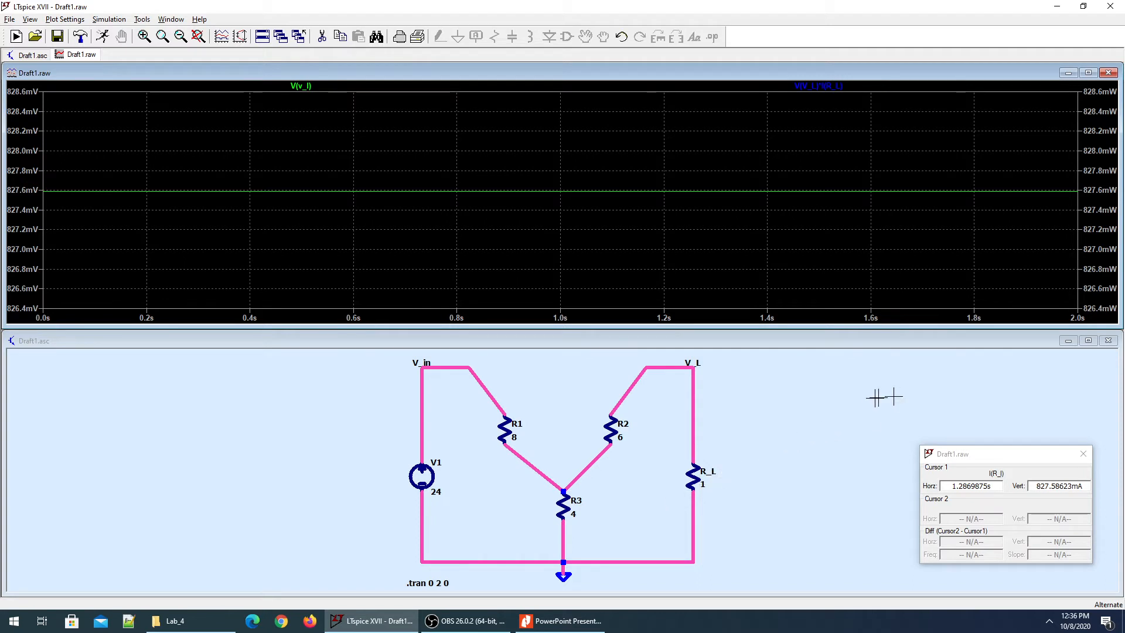
left_click(696, 475)
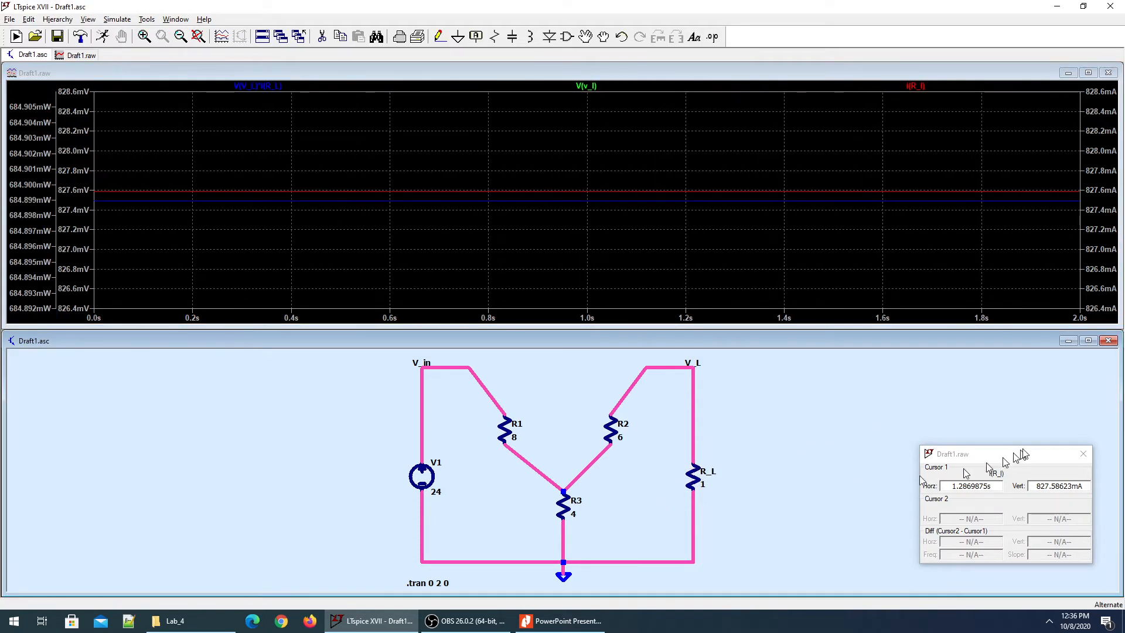
Close the cursor readout and view the reference Y-network diagram in Nitro Pro 10.
left_click(1083, 453)
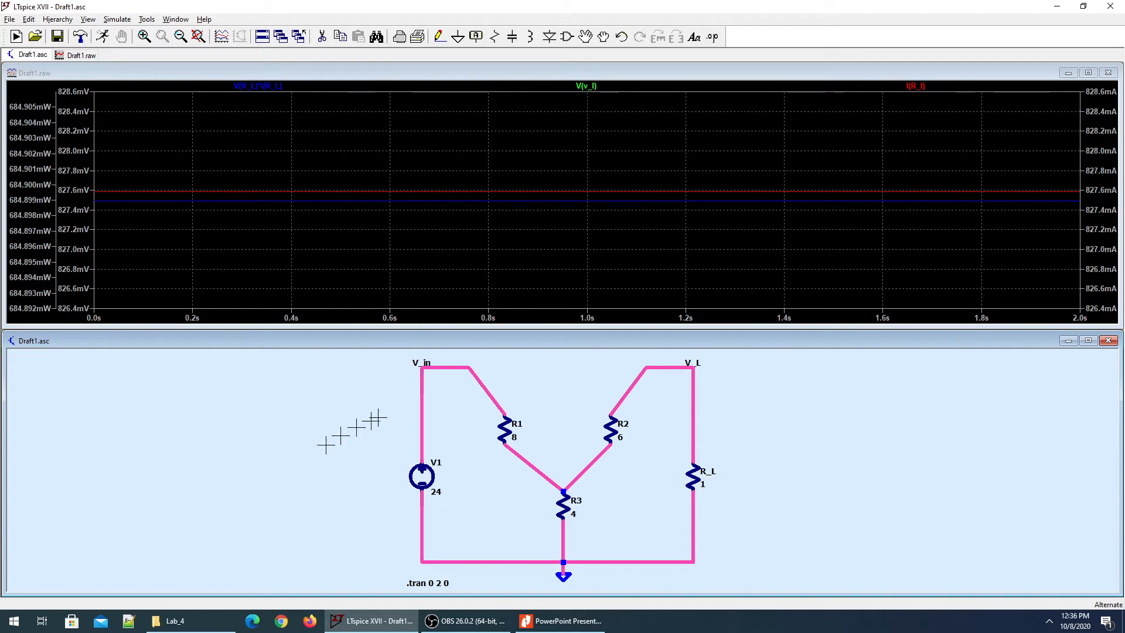
mouse_move(569, 628)
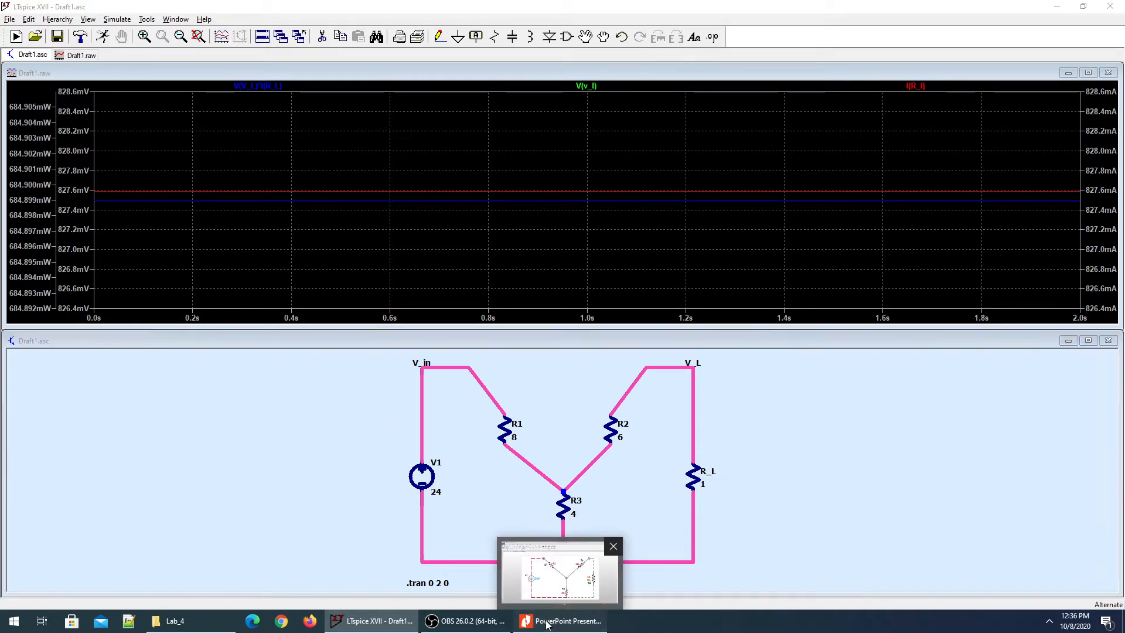
left_click(541, 626)
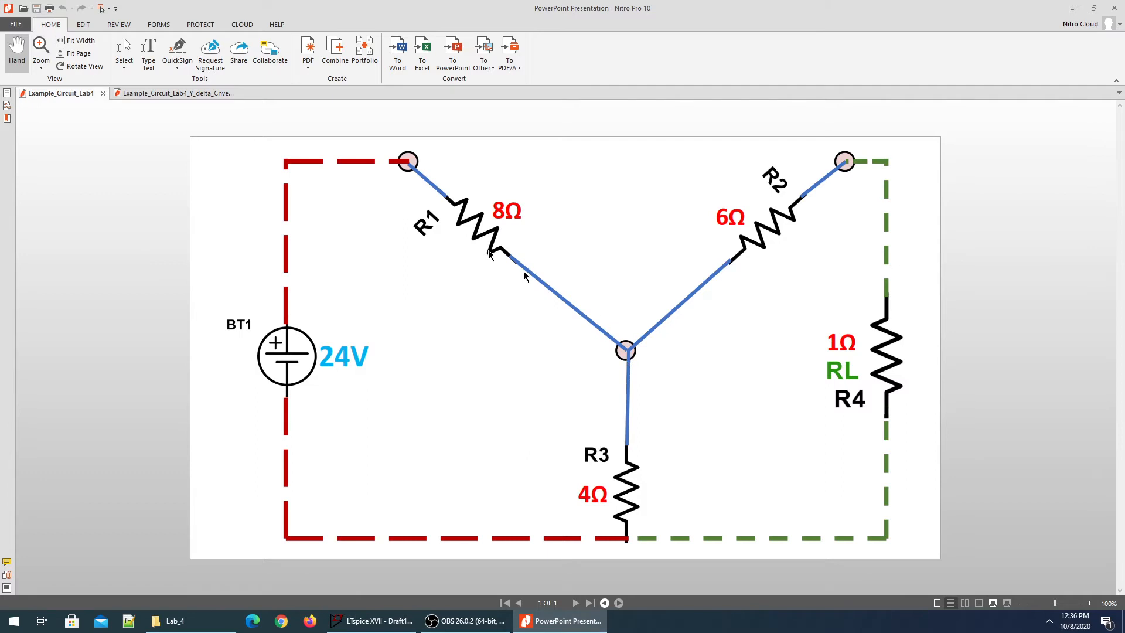
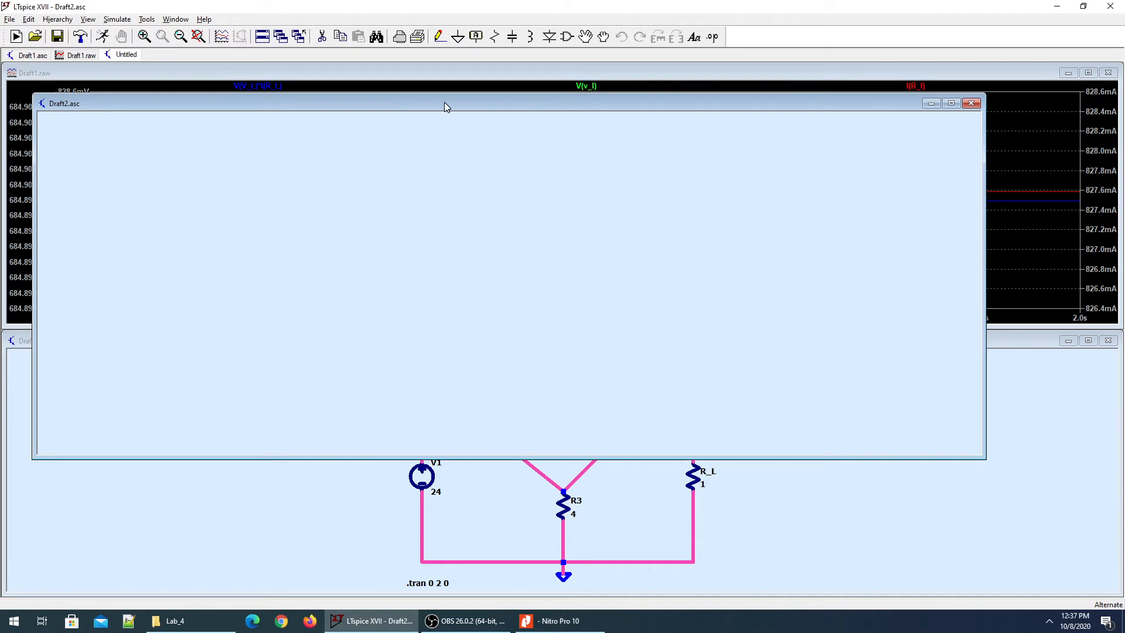
Maximize Draft2 and place resistor R1 horizontally at the top, with upright resistors below it.
double_click(445, 103)
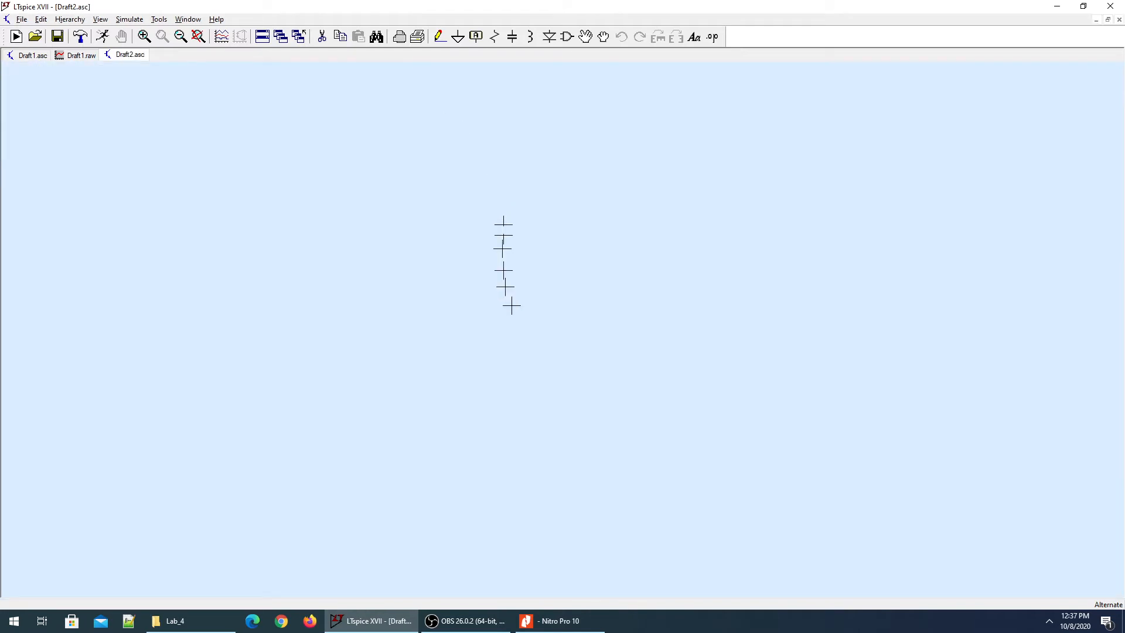
key("r")
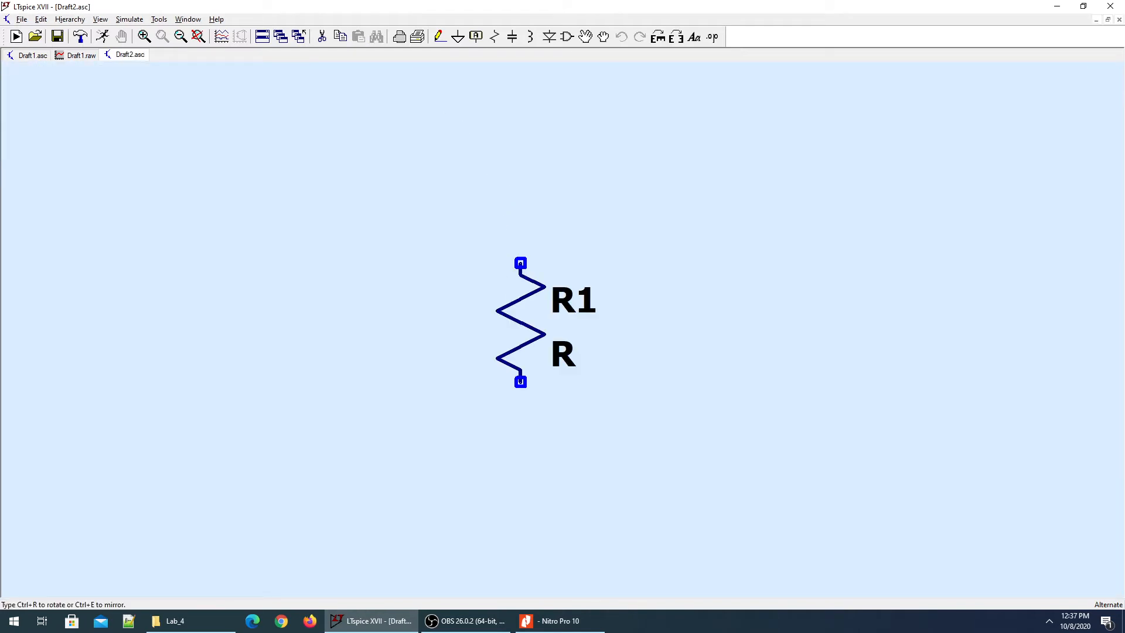
key("ctrl+r")
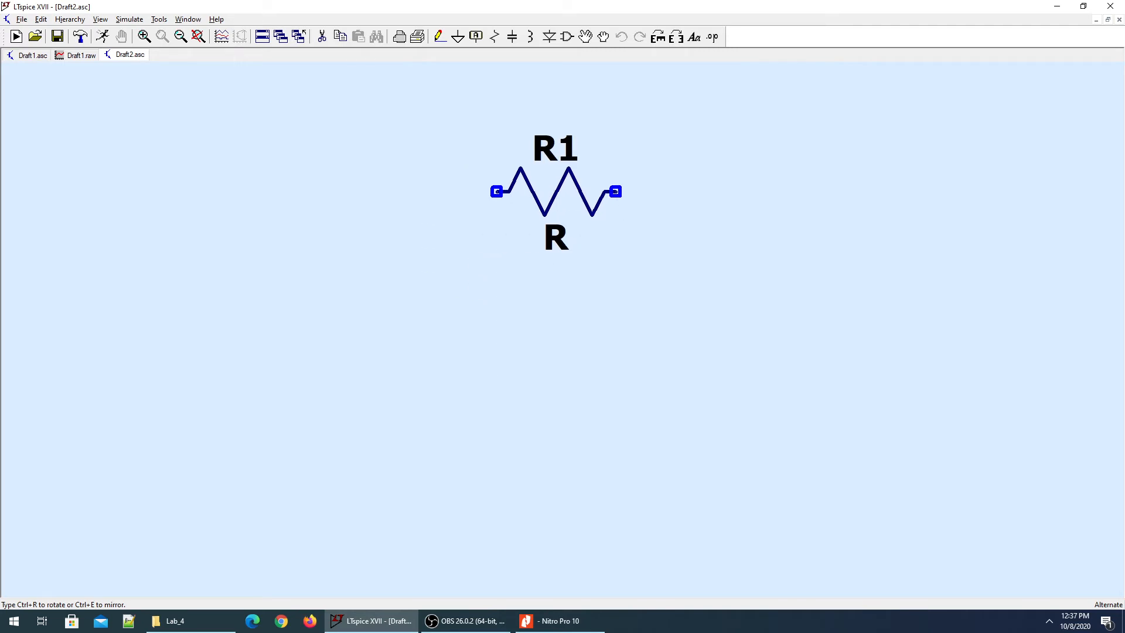
left_click(555, 191)
key("ctrl+r")
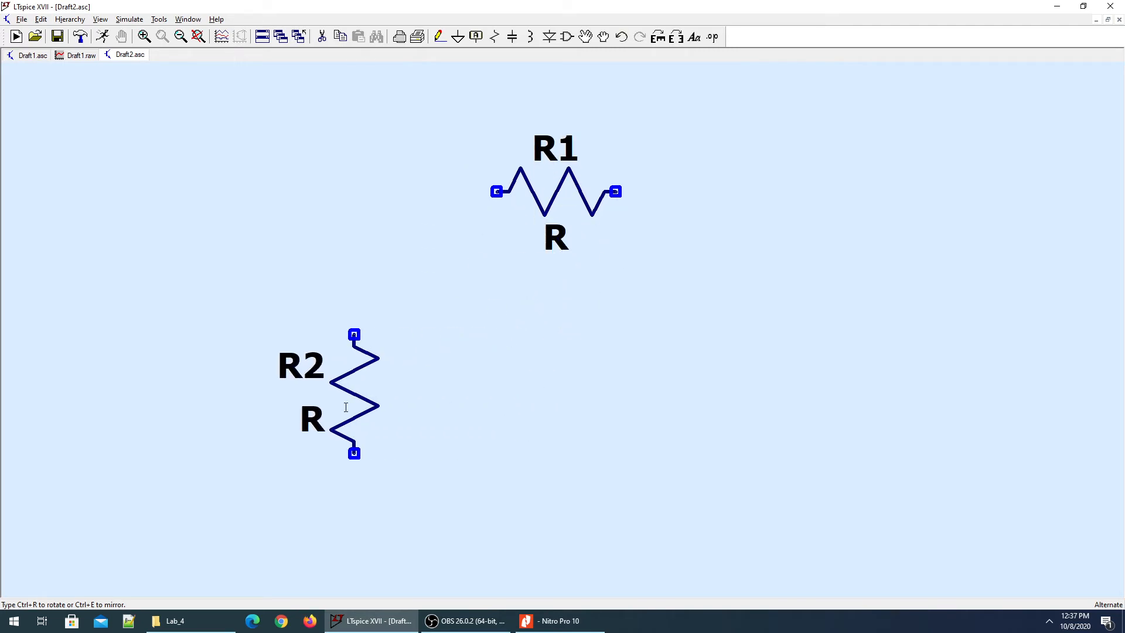
left_click(346, 408)
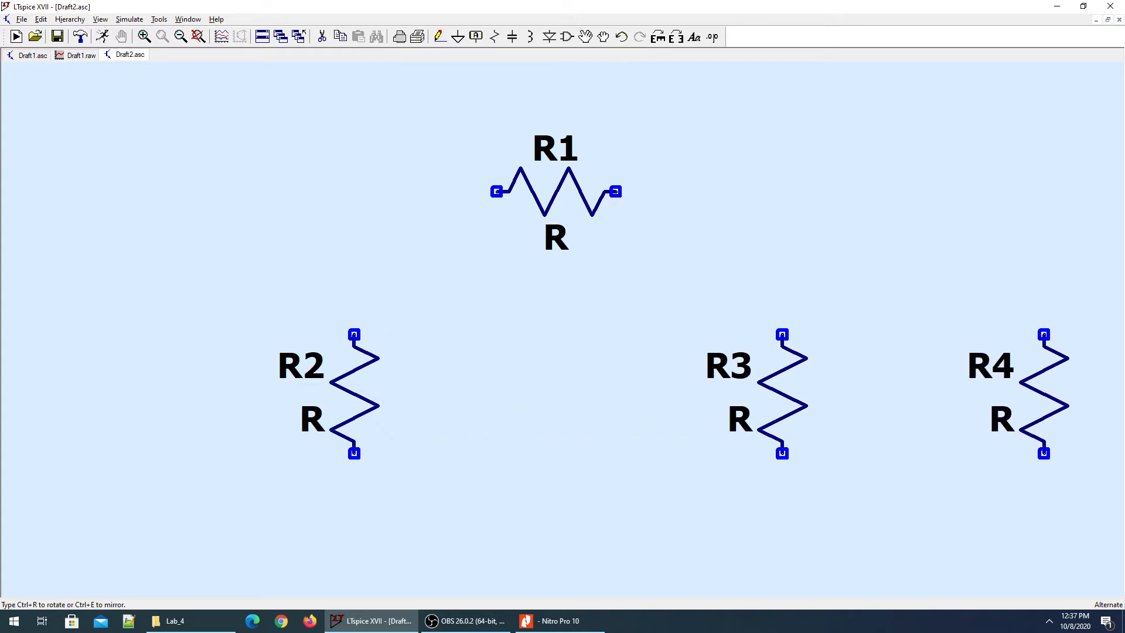
left_click(1067, 418)
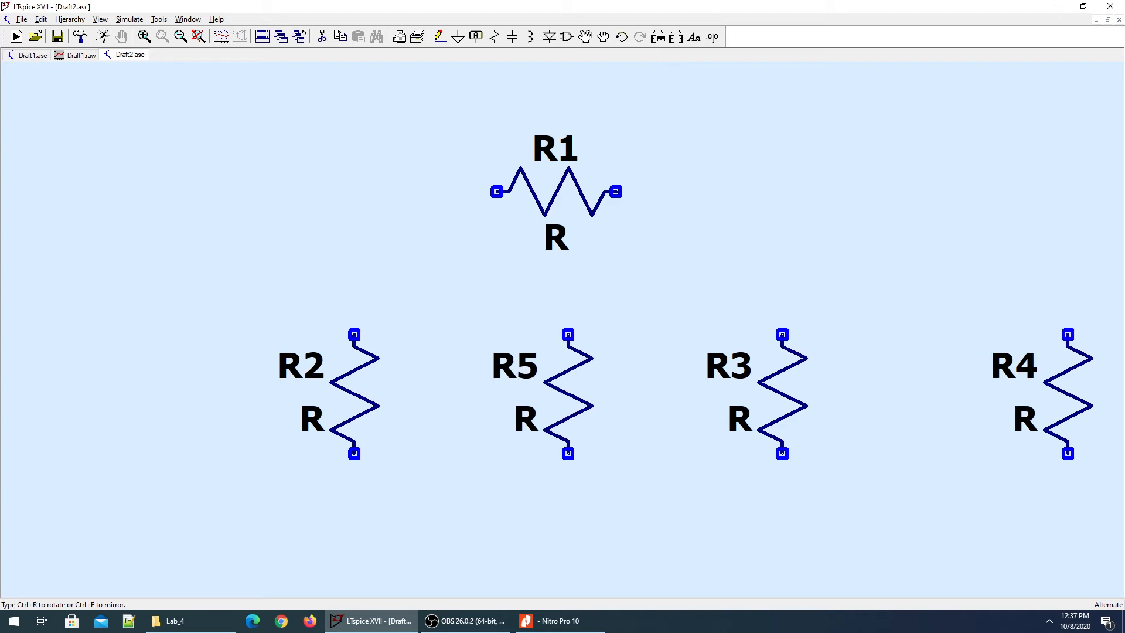
key("Escape")
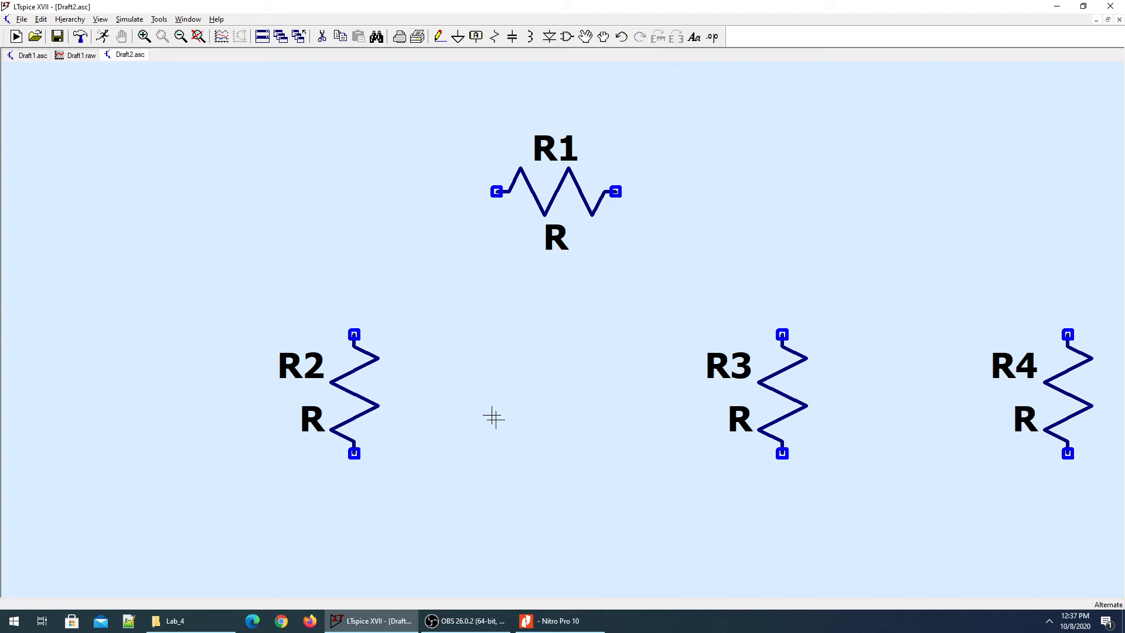
Place voltage source V1 on the left side and zoom out to show all parts.
key("v")
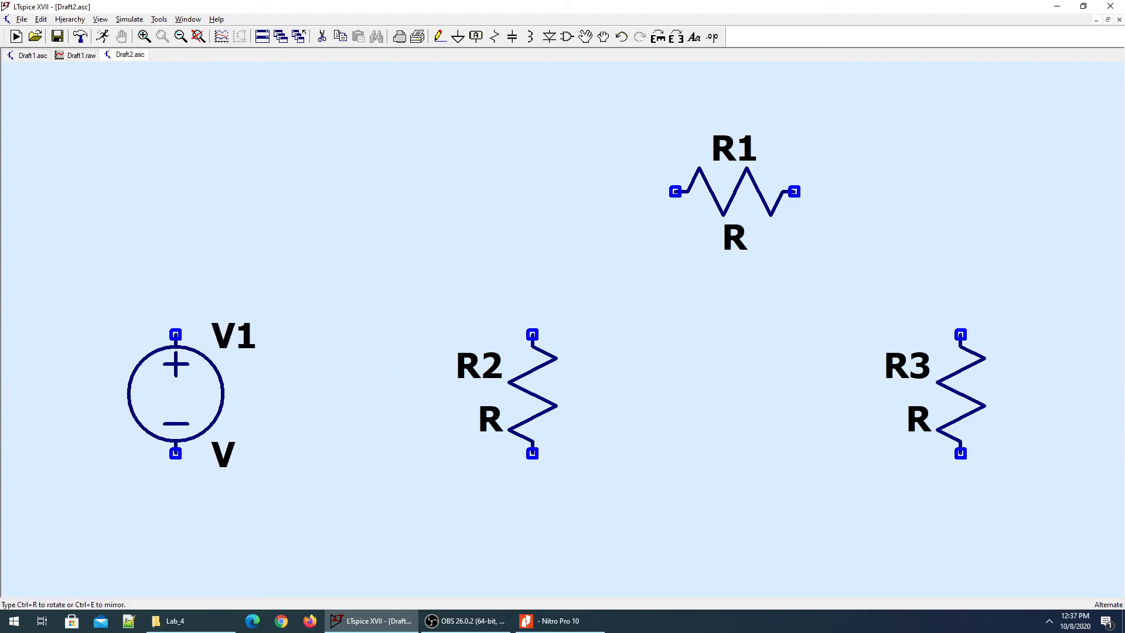
left_click(152, 393)
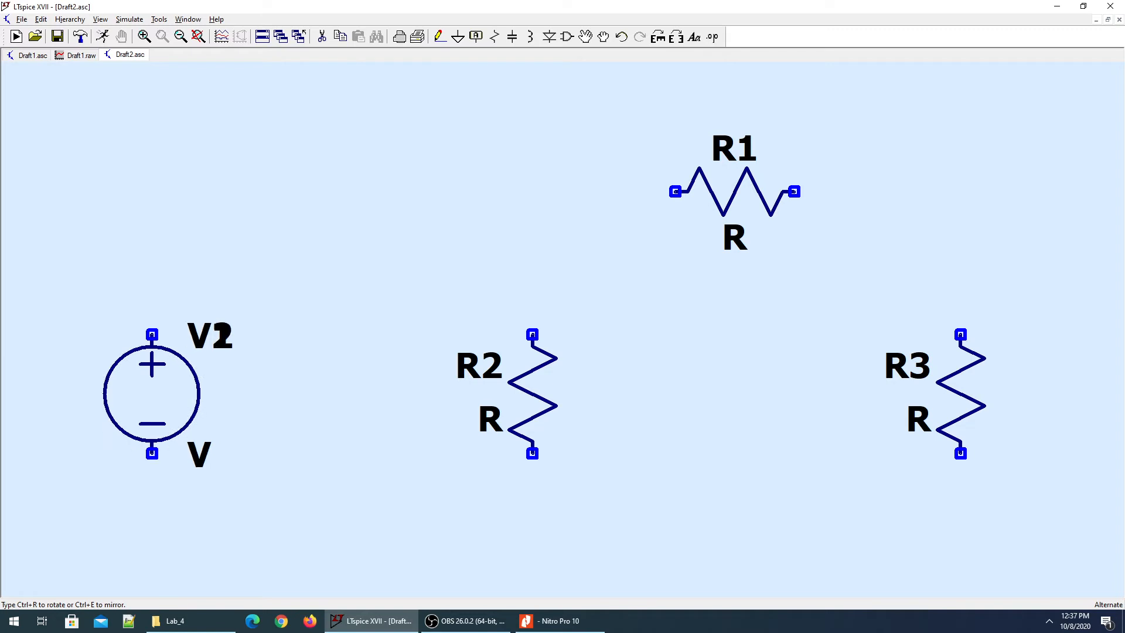
key("Escape")
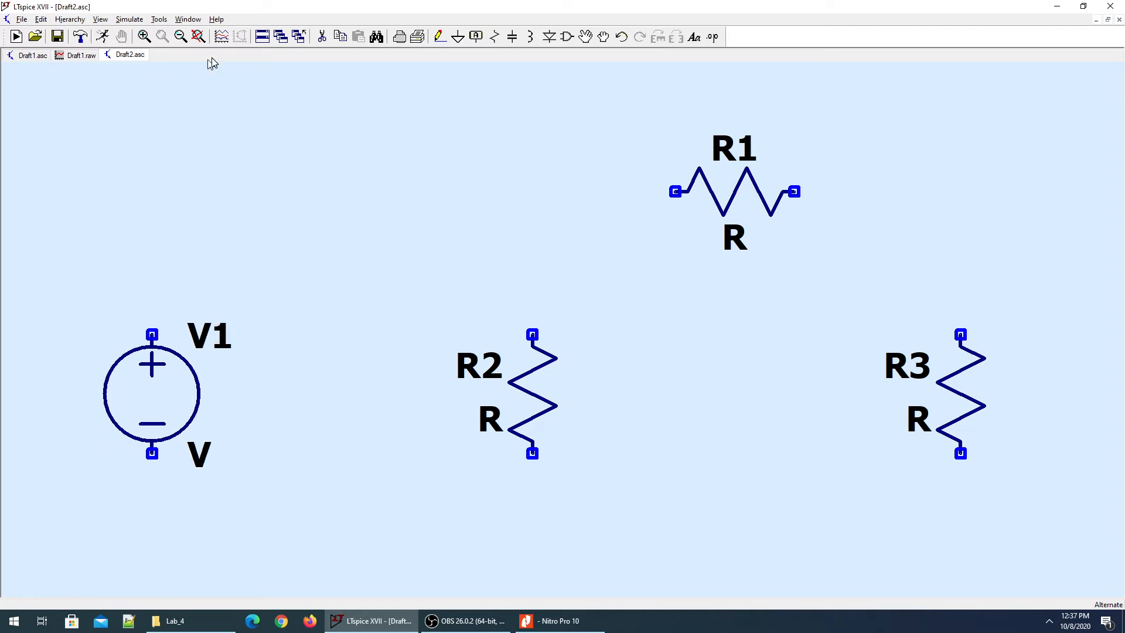
left_click(196, 37)
left_click(185, 36)
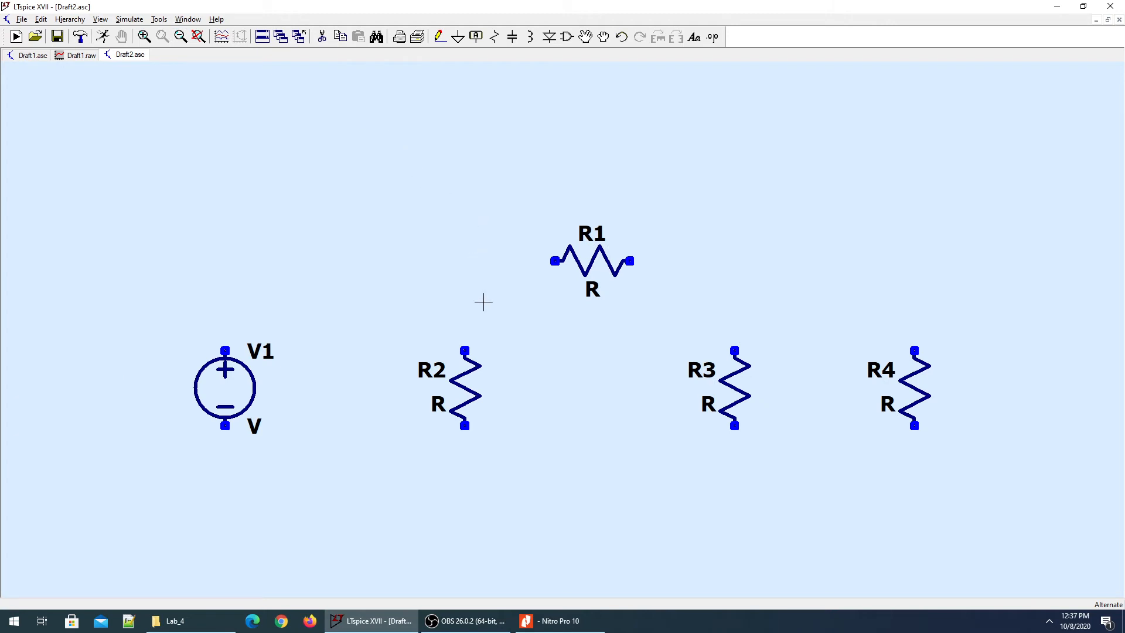
Wire R1's left end down to R2's top and its right end down to R3's top.
key("F3")
left_click(555, 261)
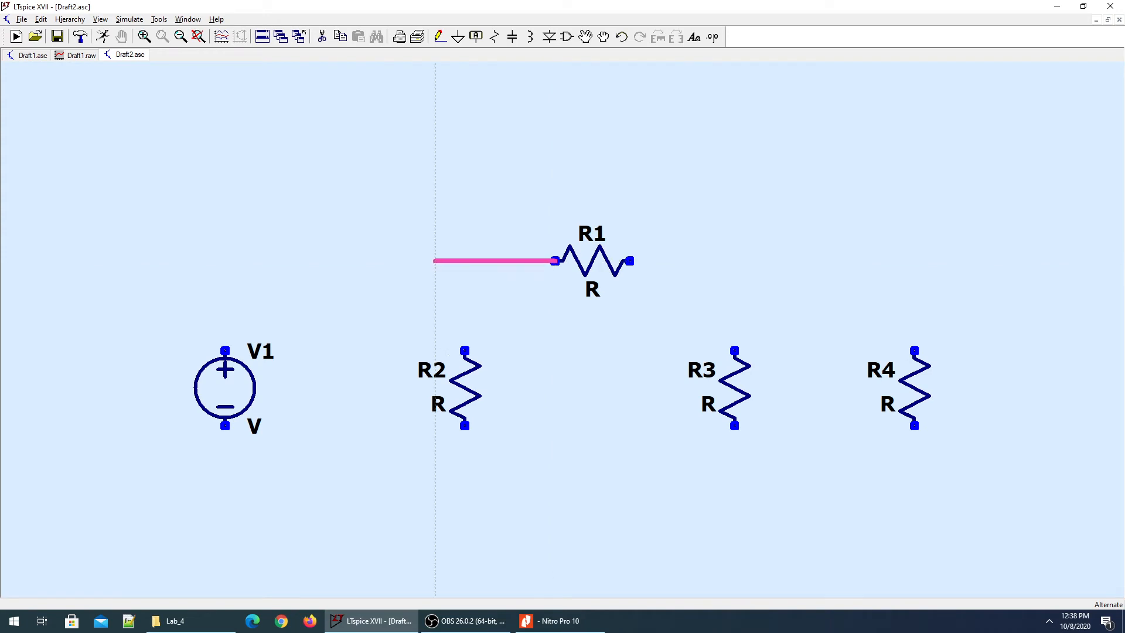
left_click(375, 261)
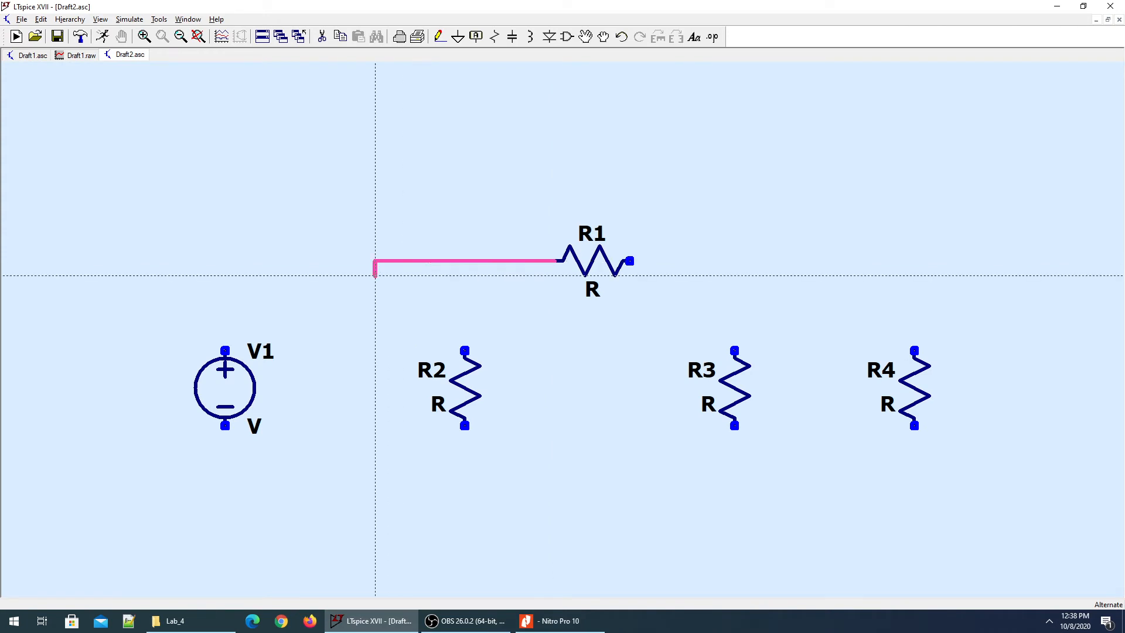
left_click(465, 350)
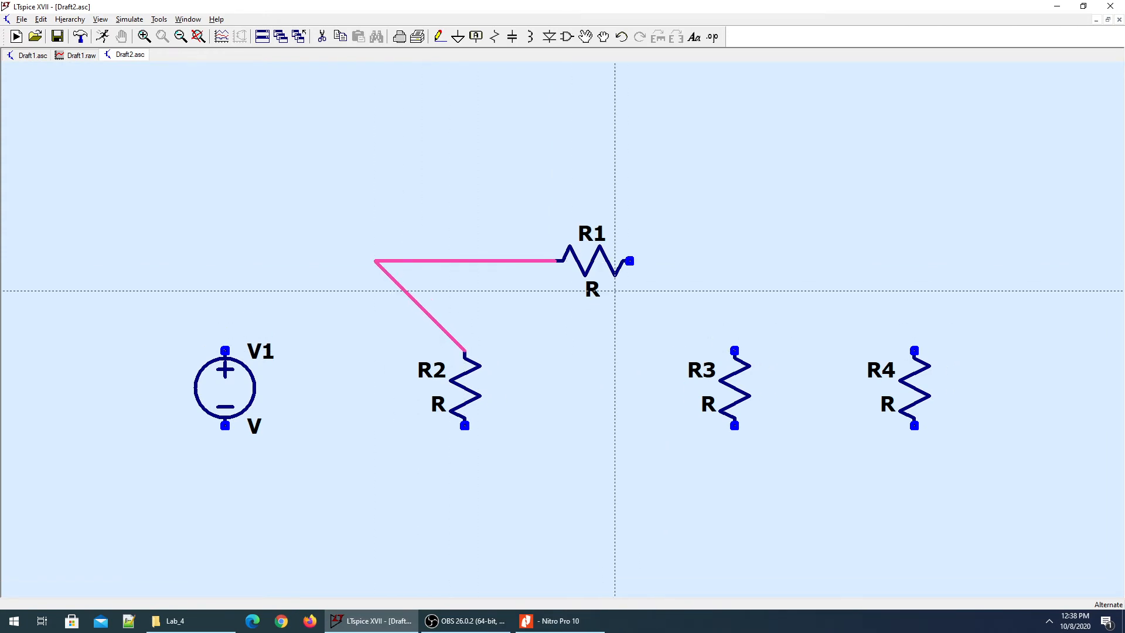
left_click(630, 261)
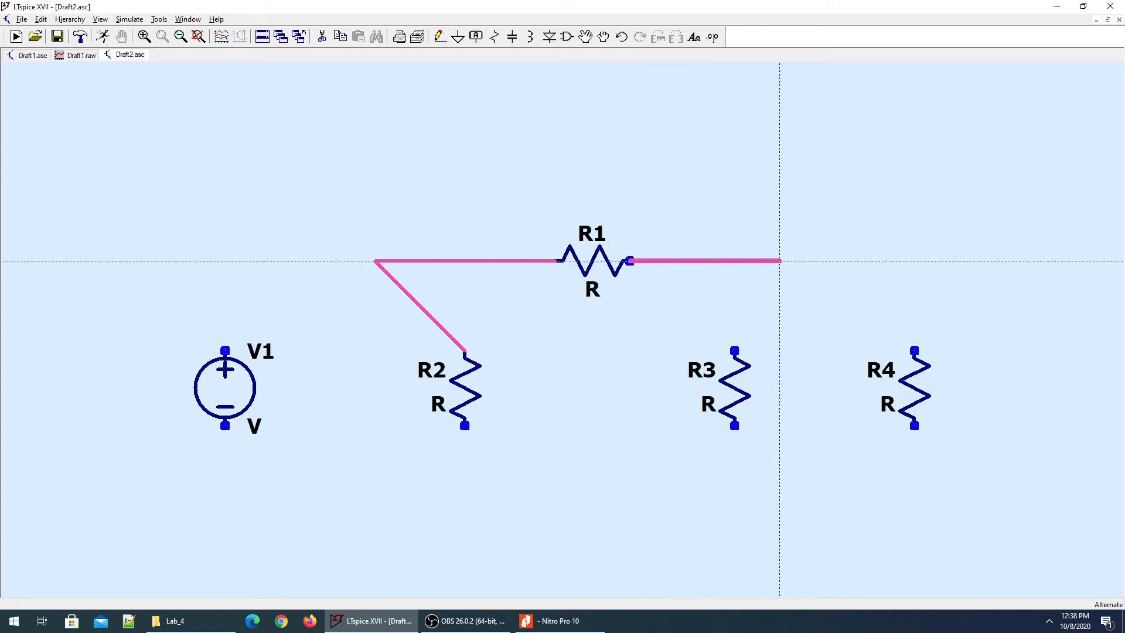
left_click(810, 260)
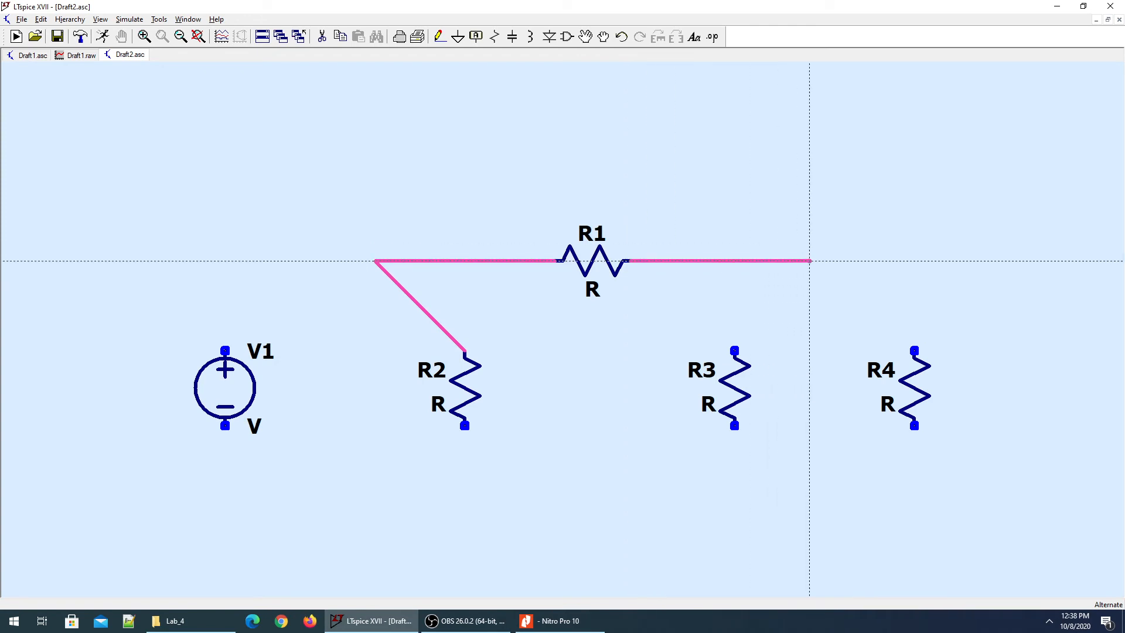
left_click(735, 350)
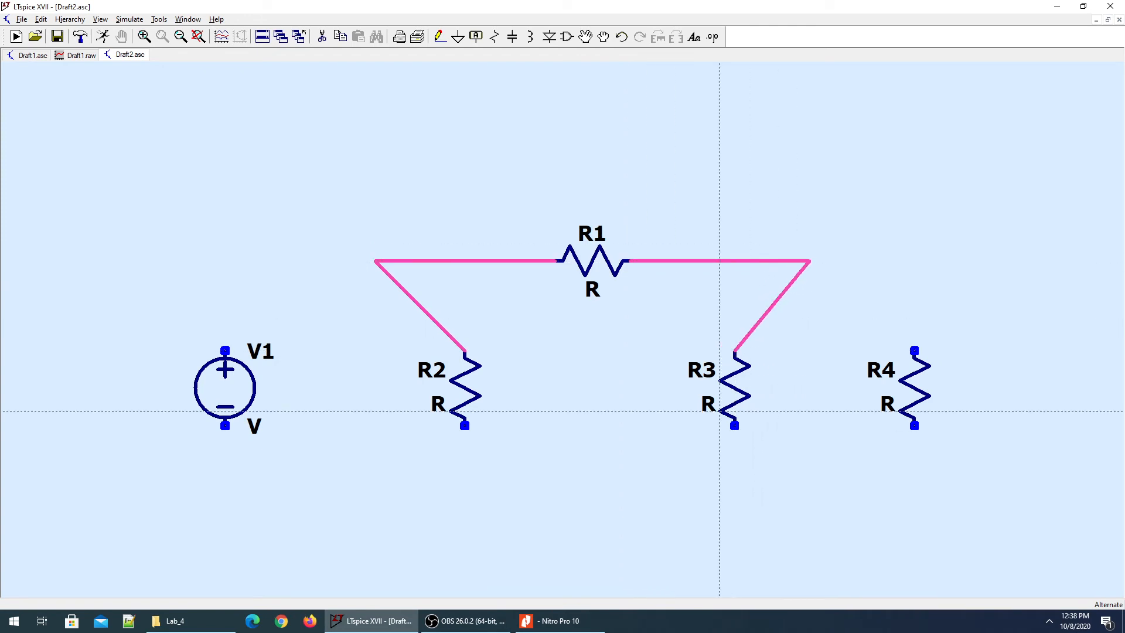
Wire R3's bottom to R2's bottom through a lower corner, closing the triangle.
left_click(734, 426)
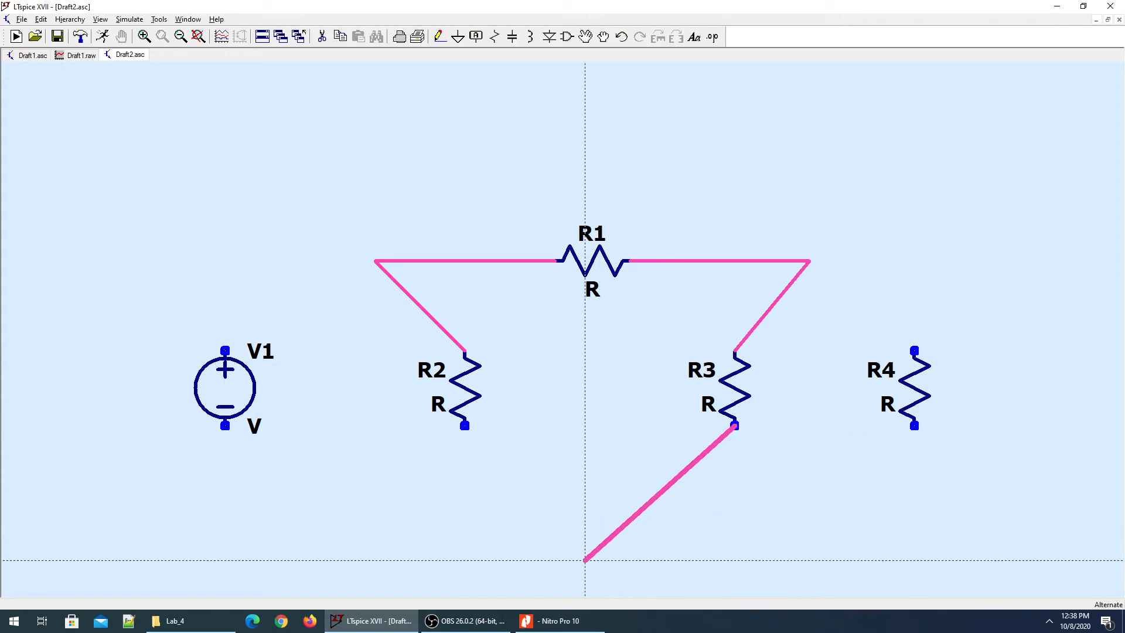
left_click(585, 559)
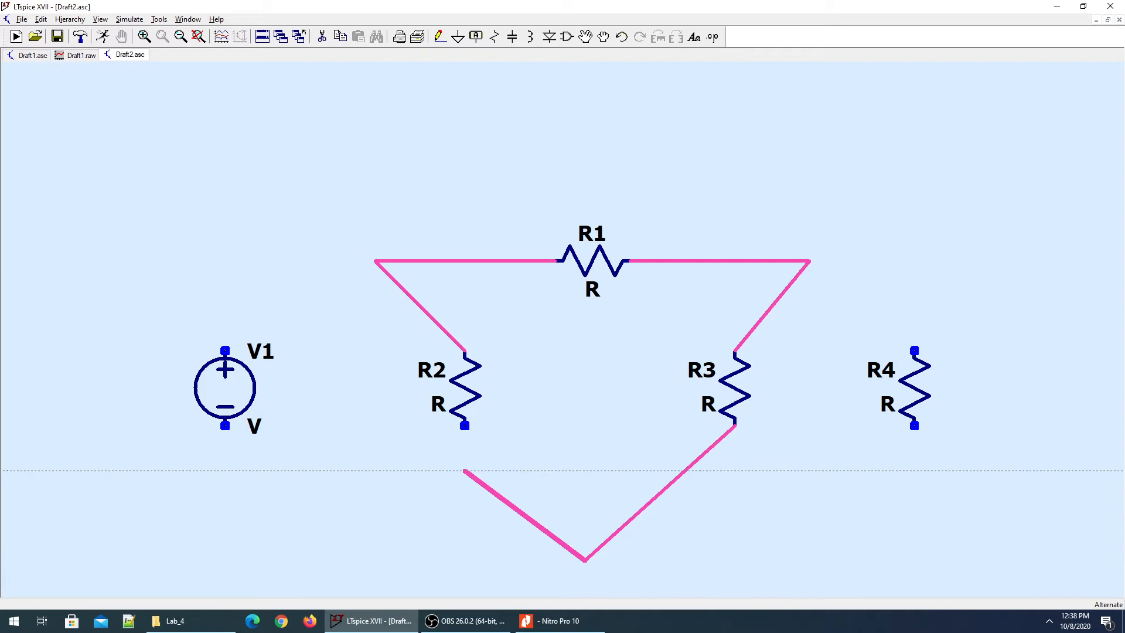
left_click(465, 425)
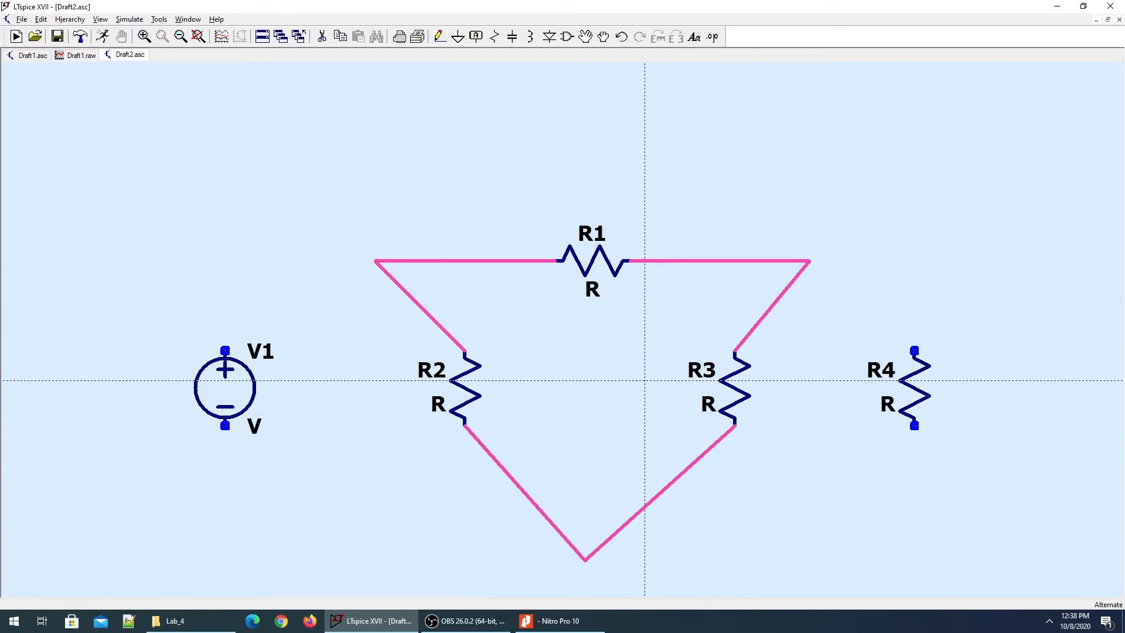
key("g")
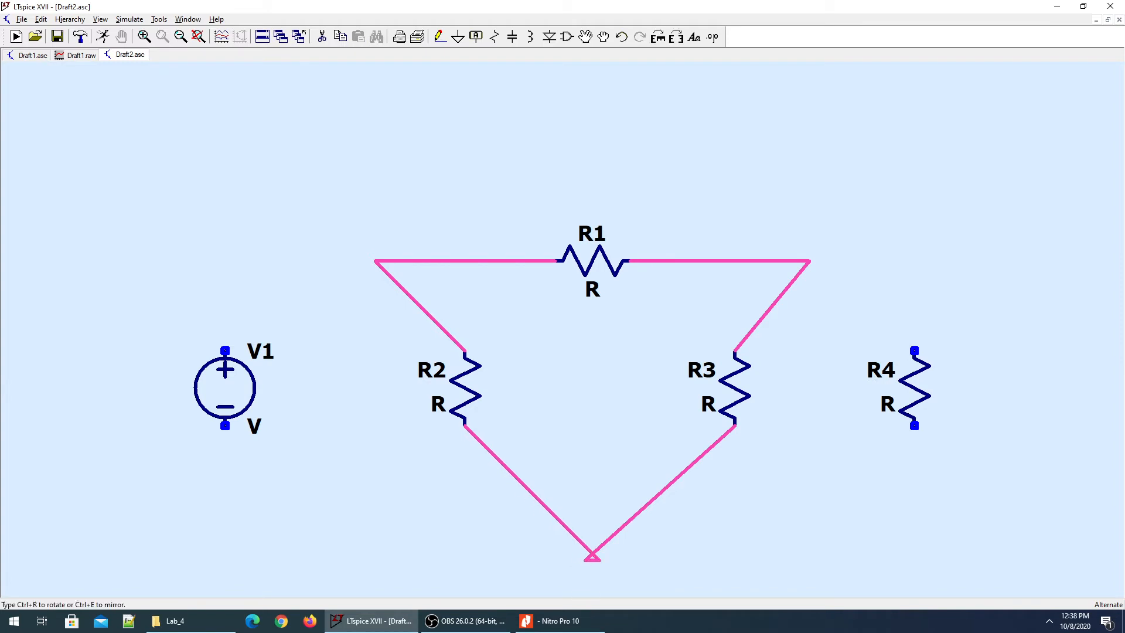
Place a ground at the triangle's bottom corner and delete the stray wire above R4.
left_click(600, 553)
right_click(600, 553)
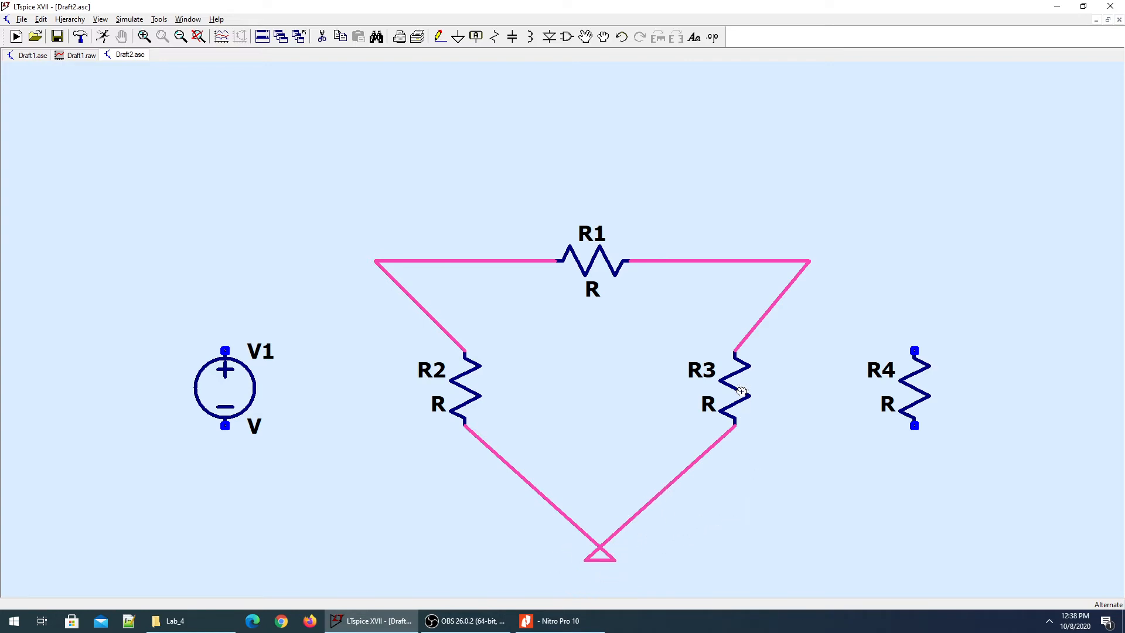
key("F3")
left_click(914, 350)
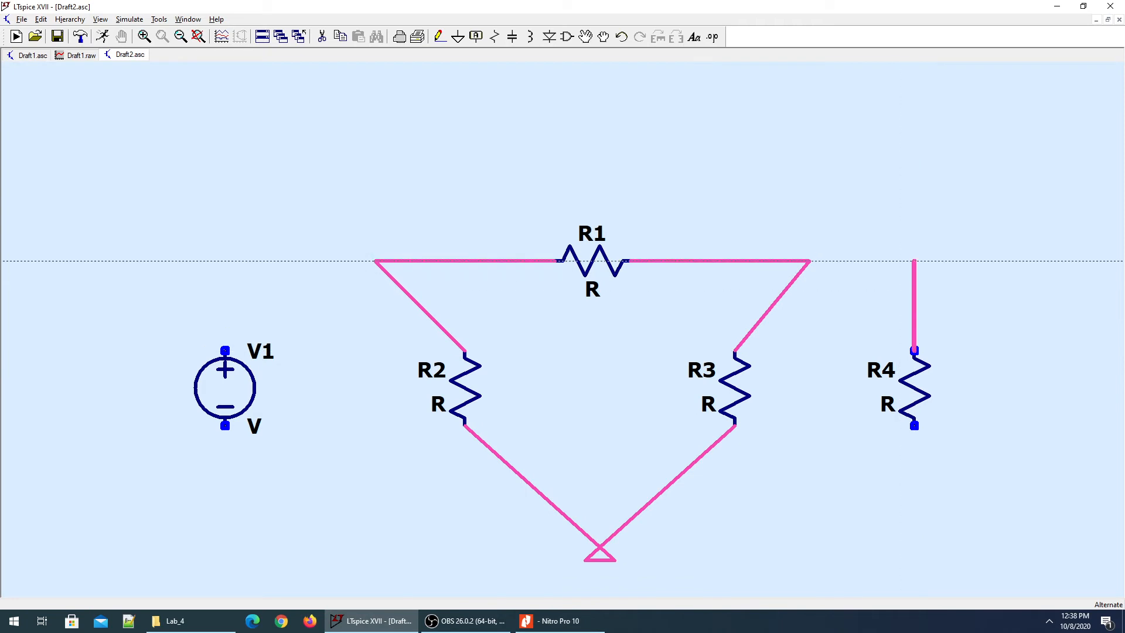
key("Escape")
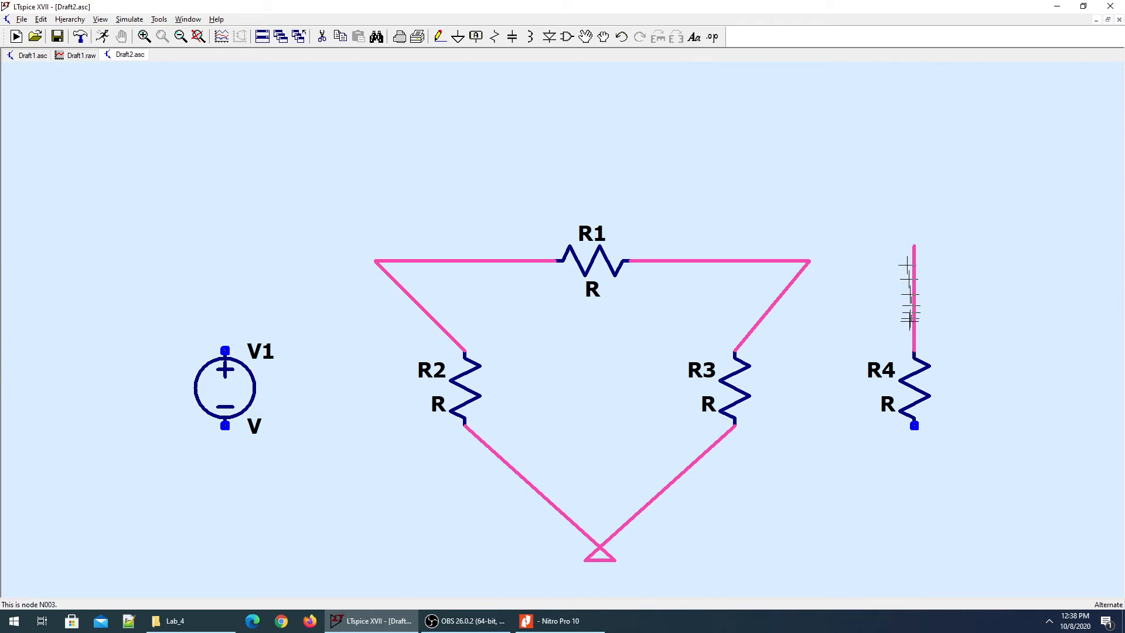
key("F5")
left_click(914, 296)
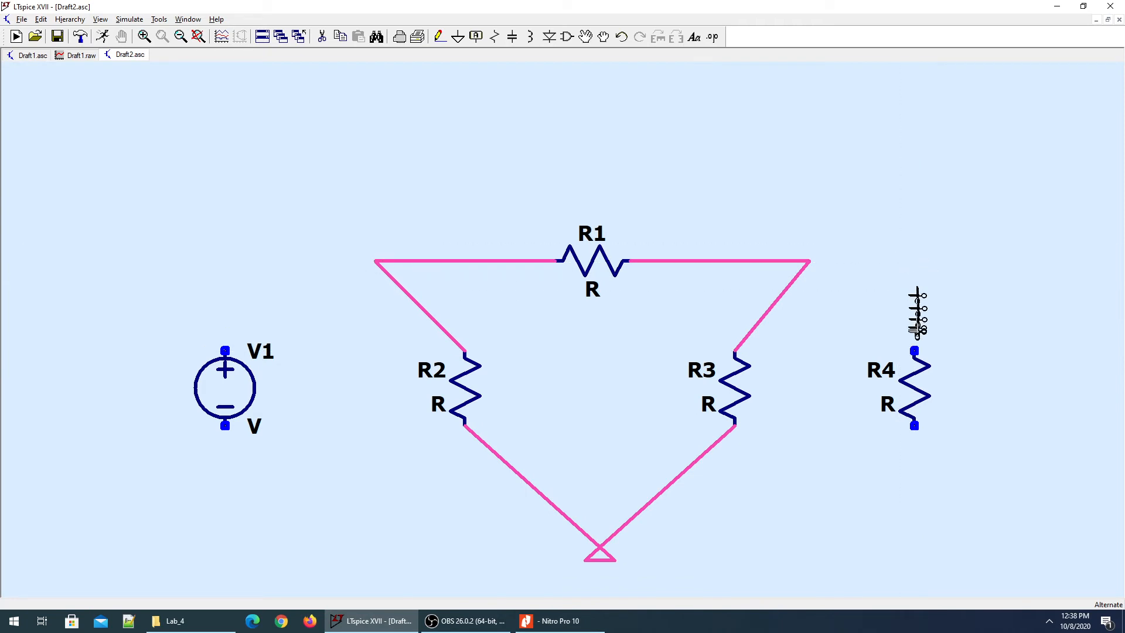
Wire R4 between R1's right node and a bottom rail, and connect V1 from that rail to the left node.
key("F3")
left_click(914, 351)
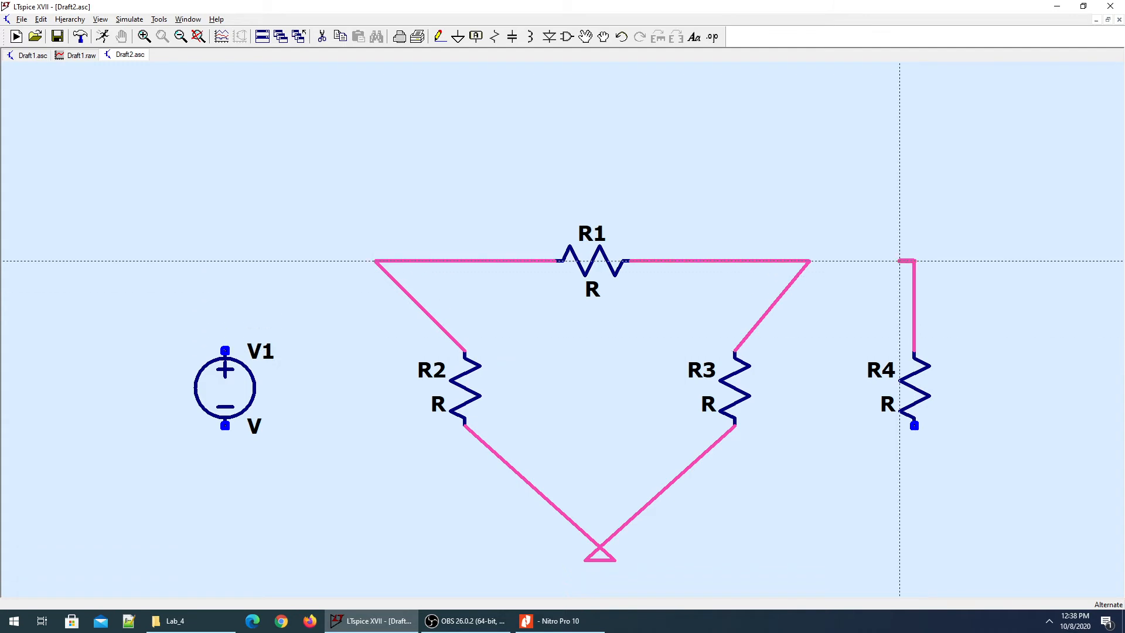
left_click(810, 261)
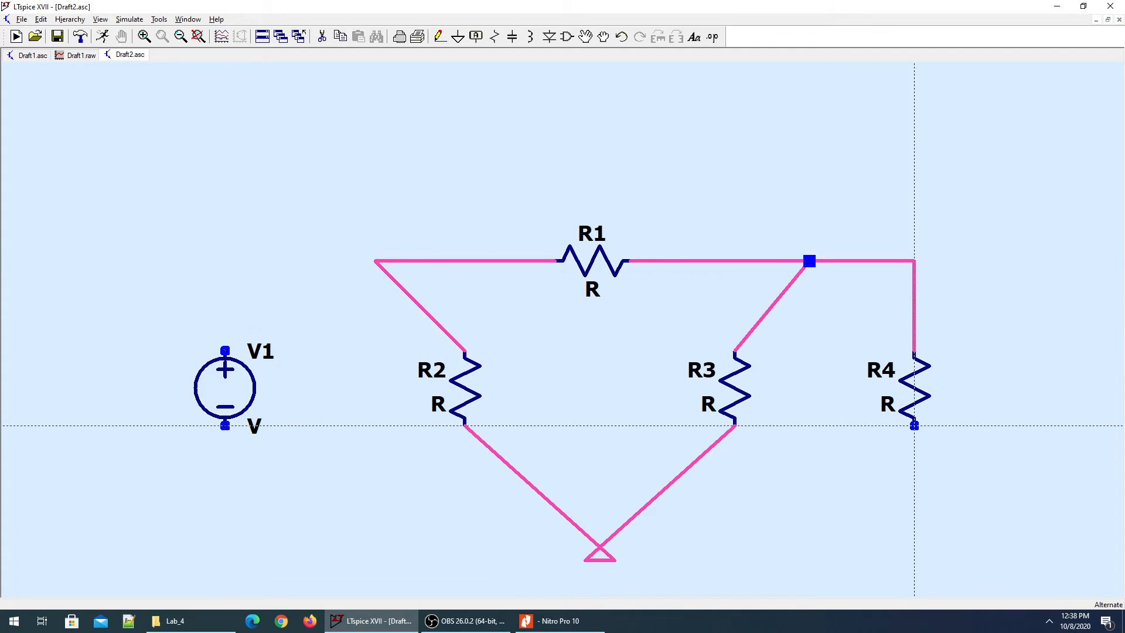
left_click(914, 426)
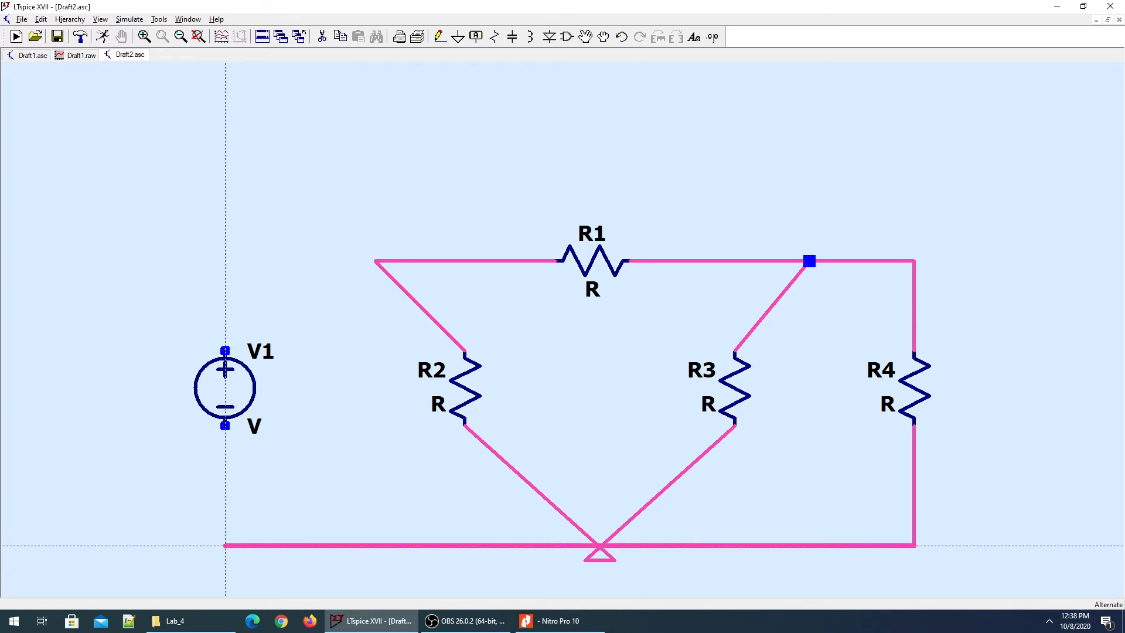
left_click(225, 426)
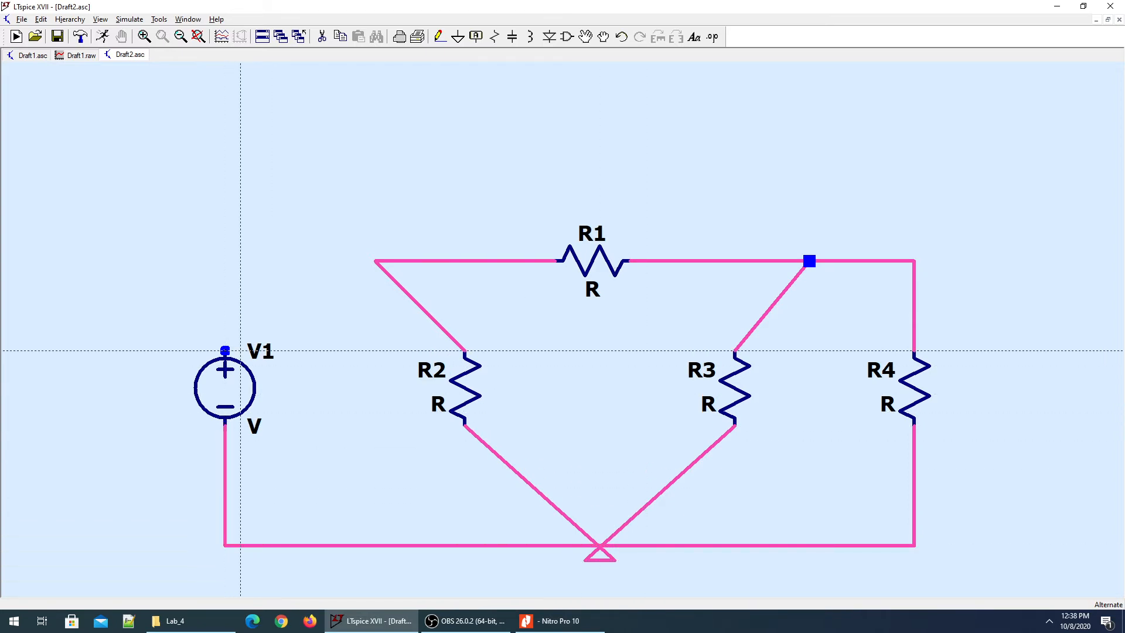
left_click(225, 350)
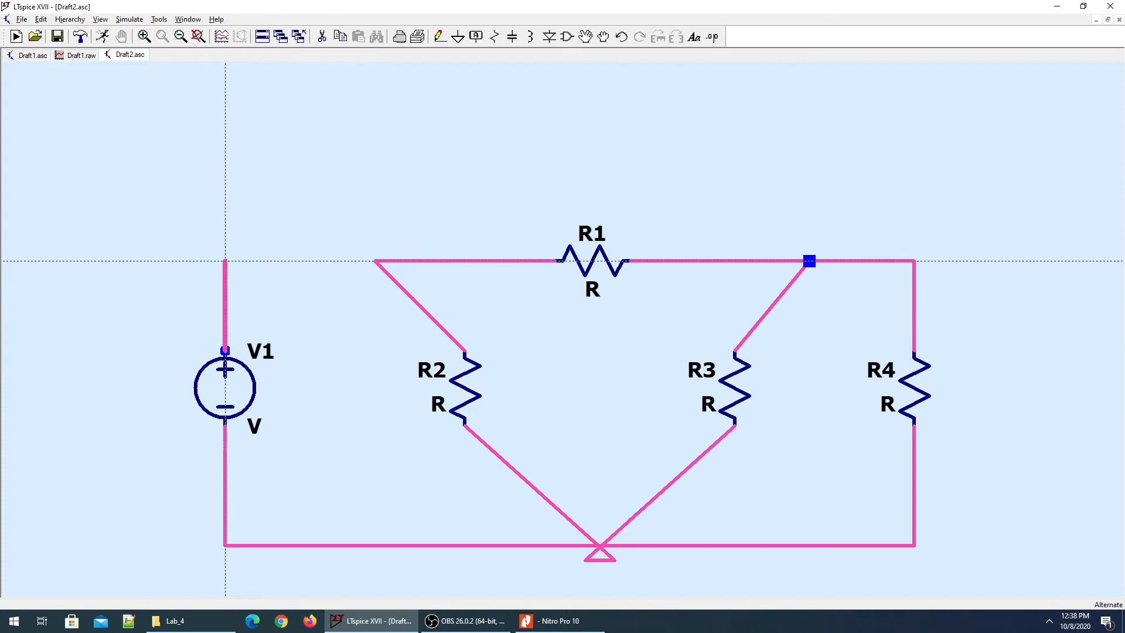
left_click(375, 261)
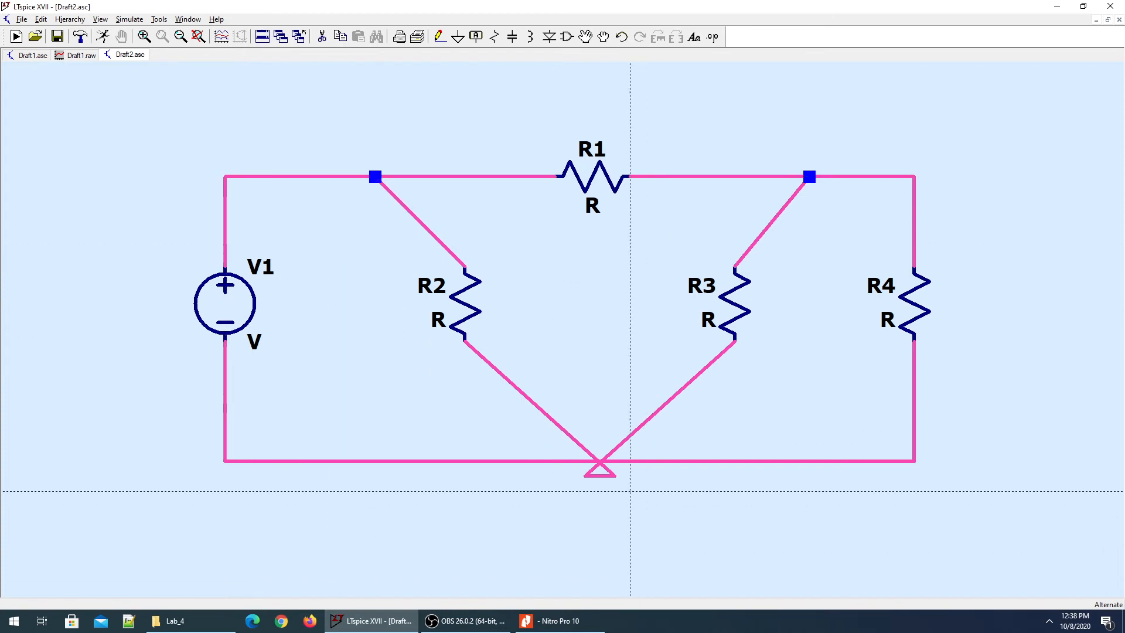
Delete the ground and R2's ground wire, and move the diagonal wire end onto the bottom wire.
key("Escape")
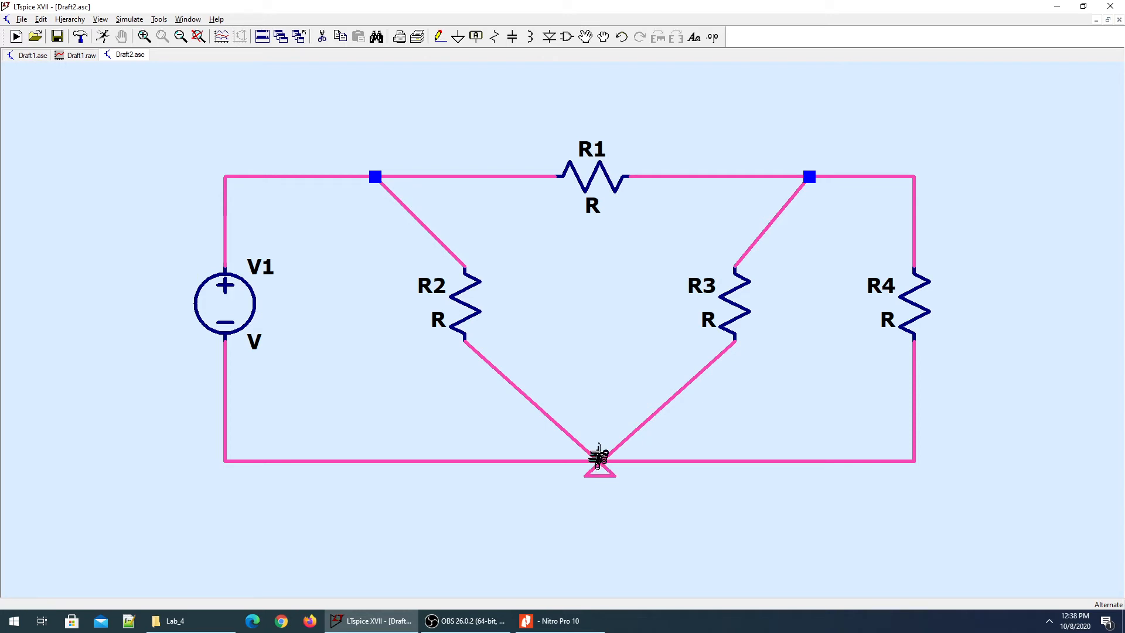
left_click(595, 454)
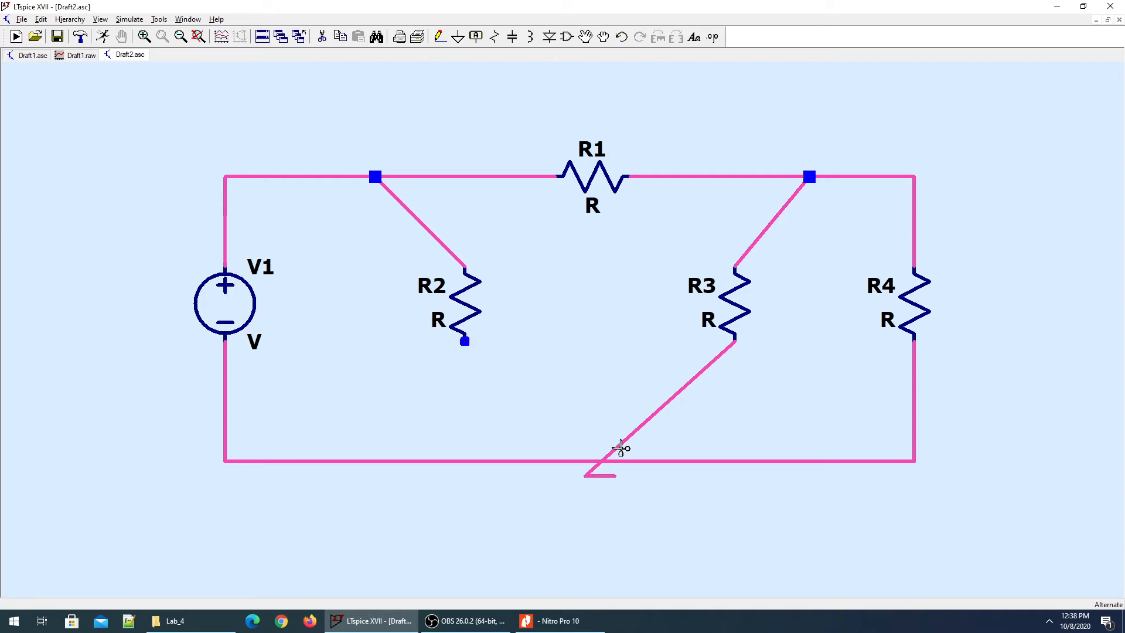
left_click(603, 477)
left_click_drag(586, 475, 601, 460)
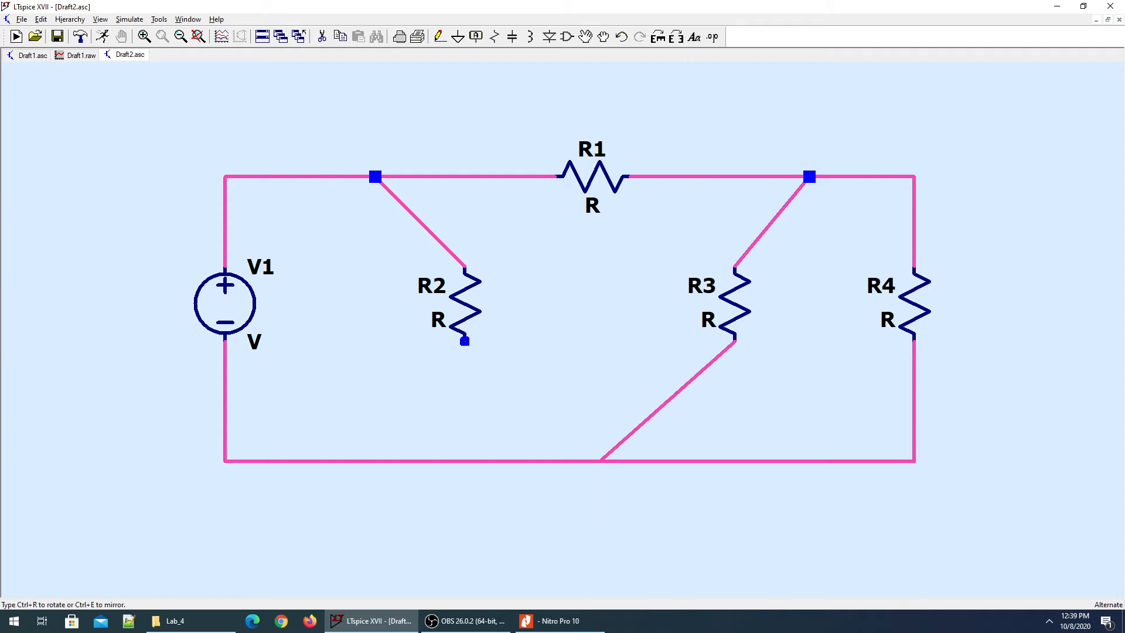
left_click(599, 461)
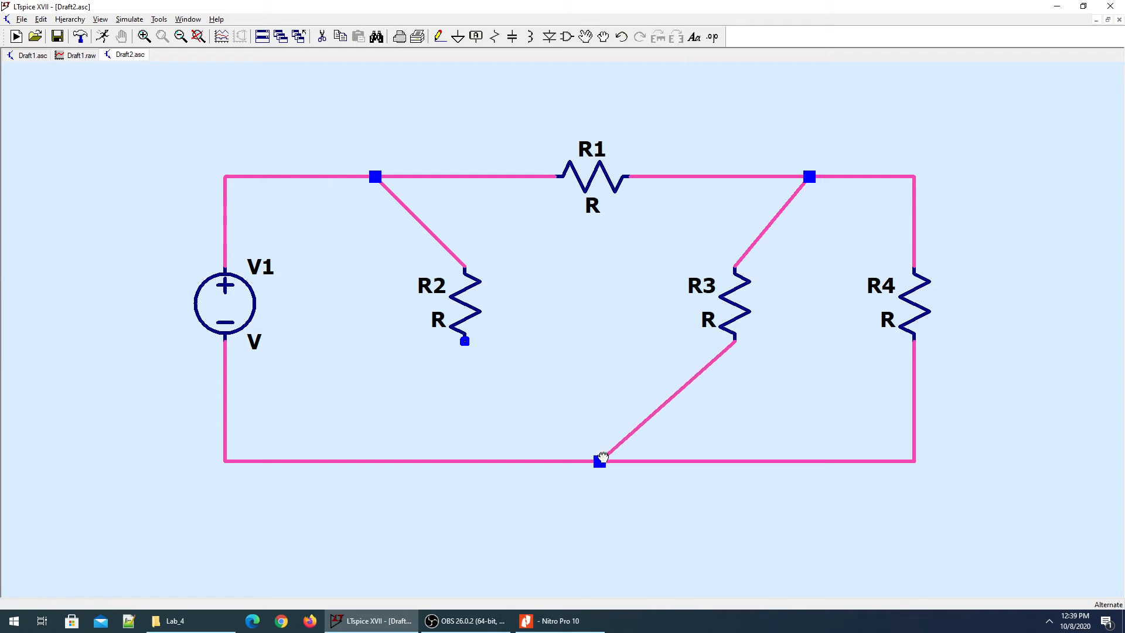
Wire the bottom junction up to R2's lower pin, then open R3's name for editing.
key("F3")
left_click(599, 460)
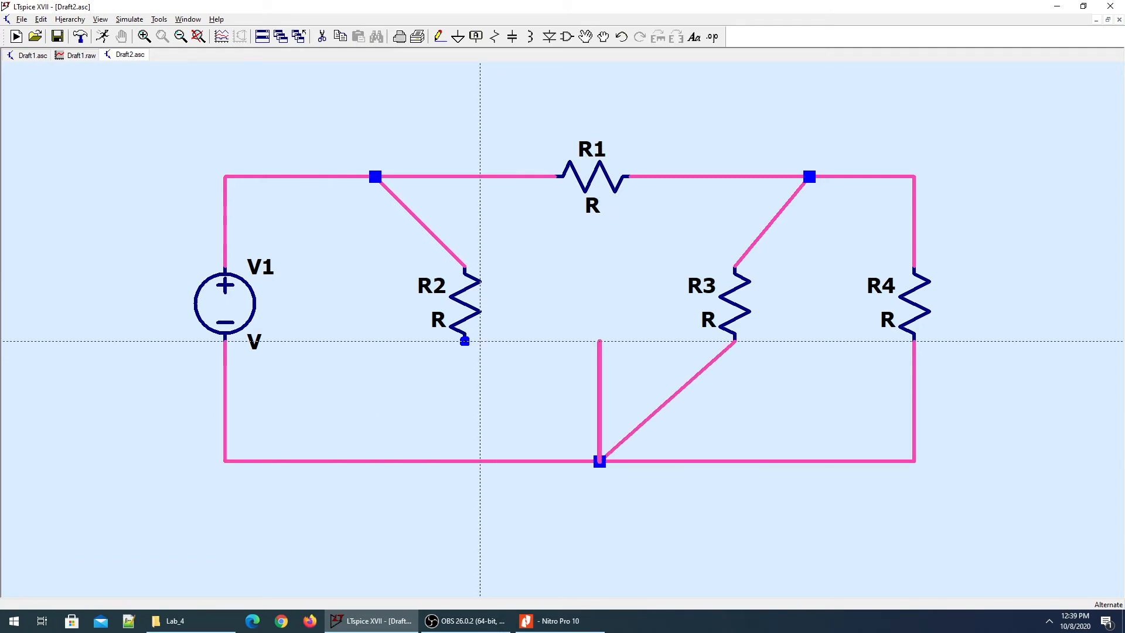
left_click(464, 341)
key("Escape")
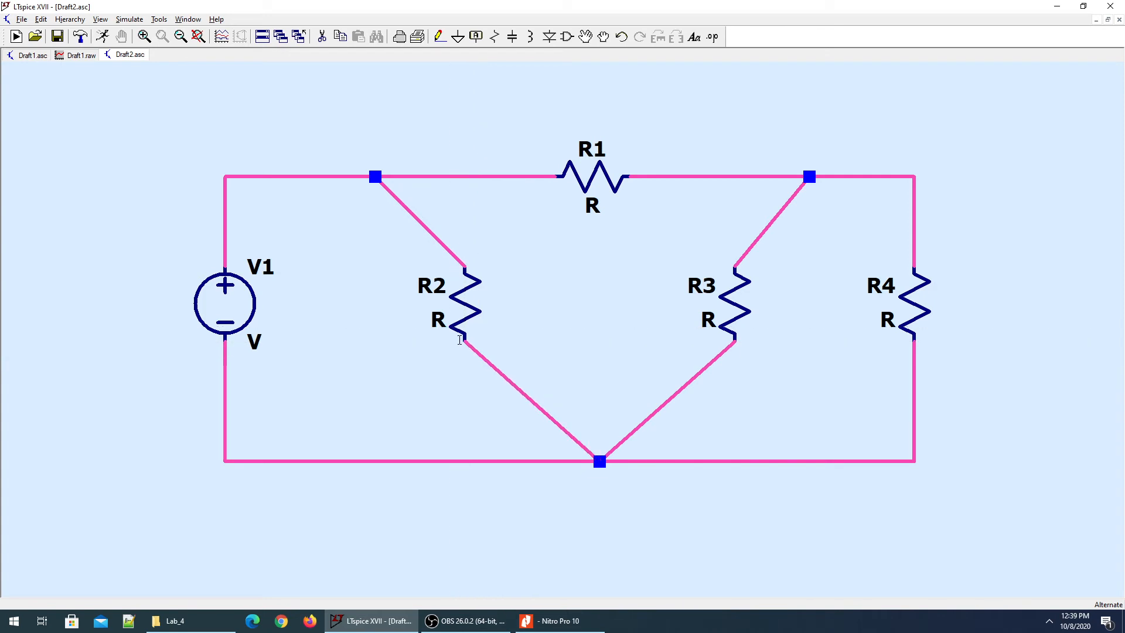
key("Escape")
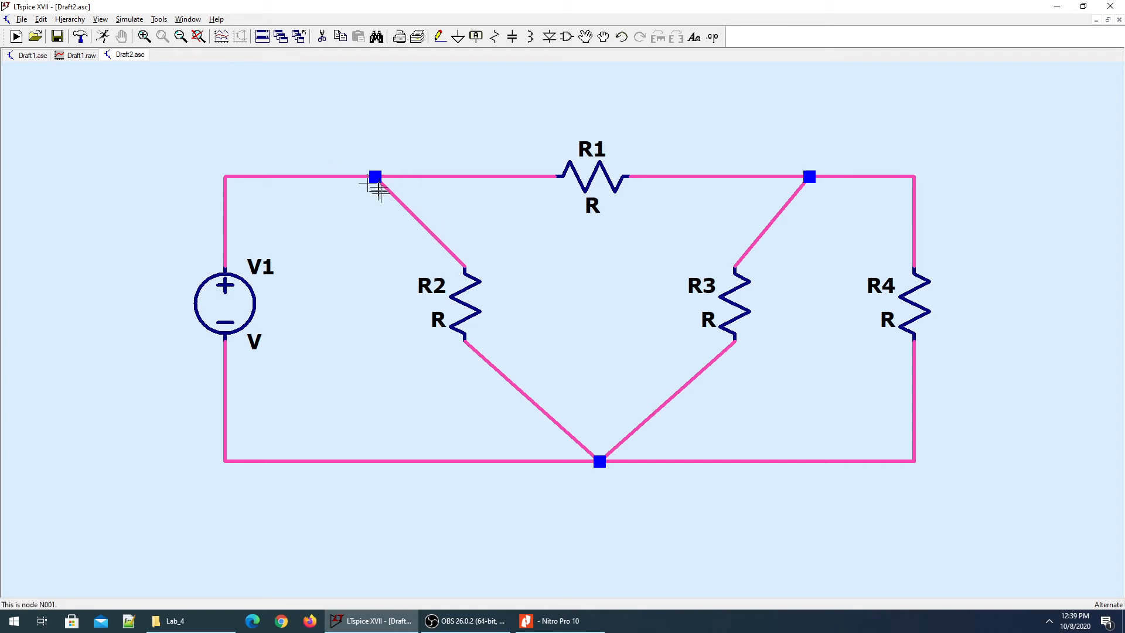
right_click(707, 286)
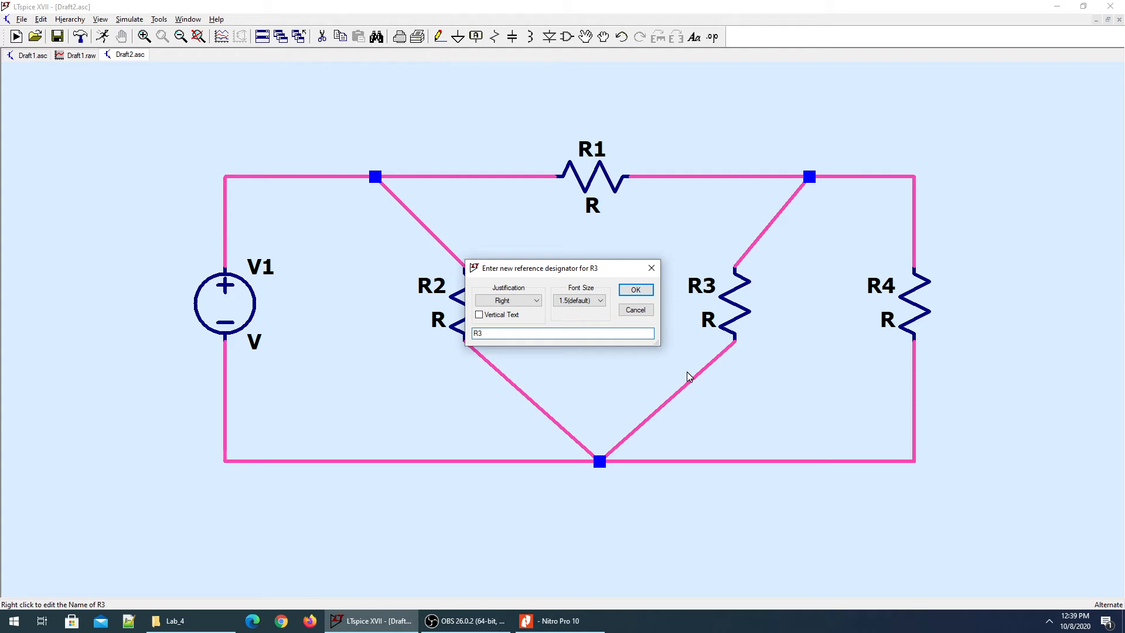
Rename R3 to Ra, R2 to Rb and R1 to Rc.
type("Ra")
key("Return")
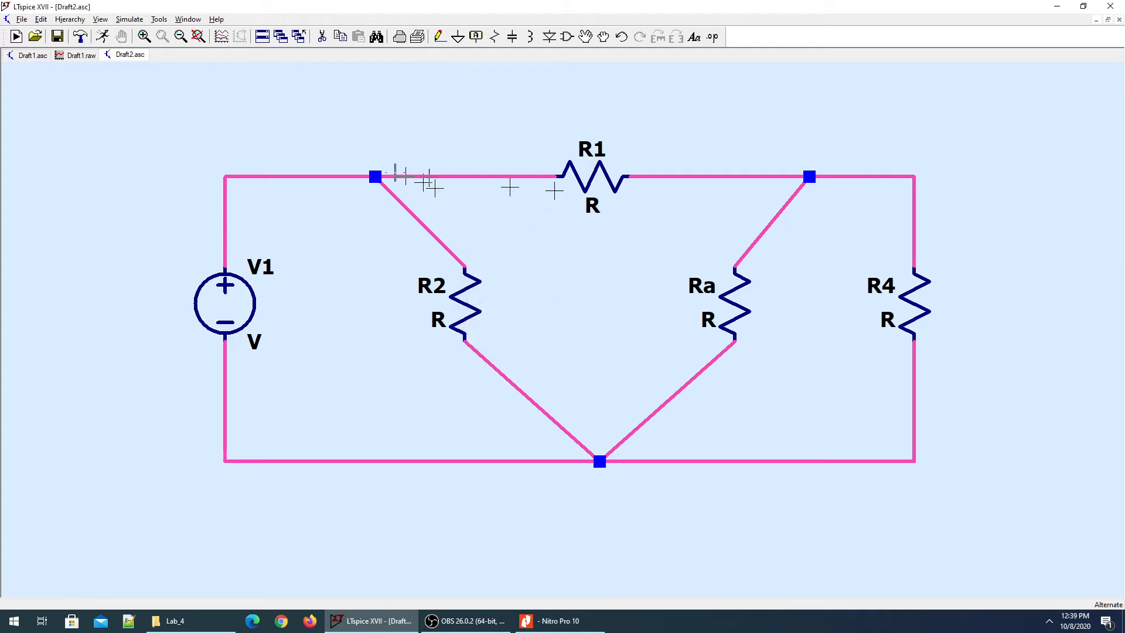
right_click(433, 286)
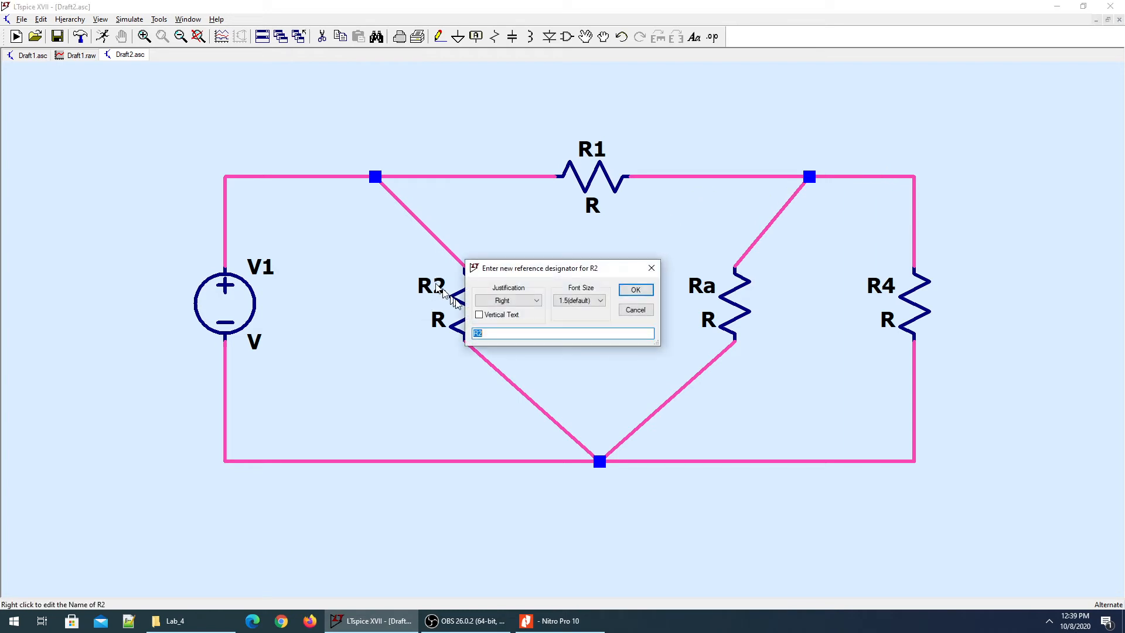
key("Right")
type("b")
key("Return")
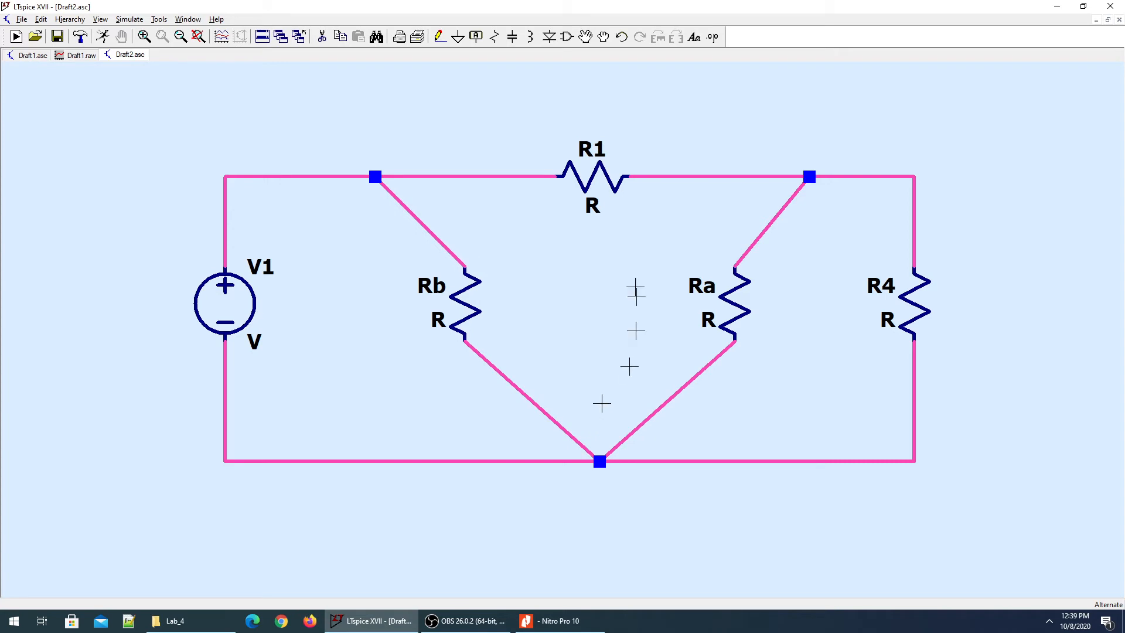
right_click(603, 154)
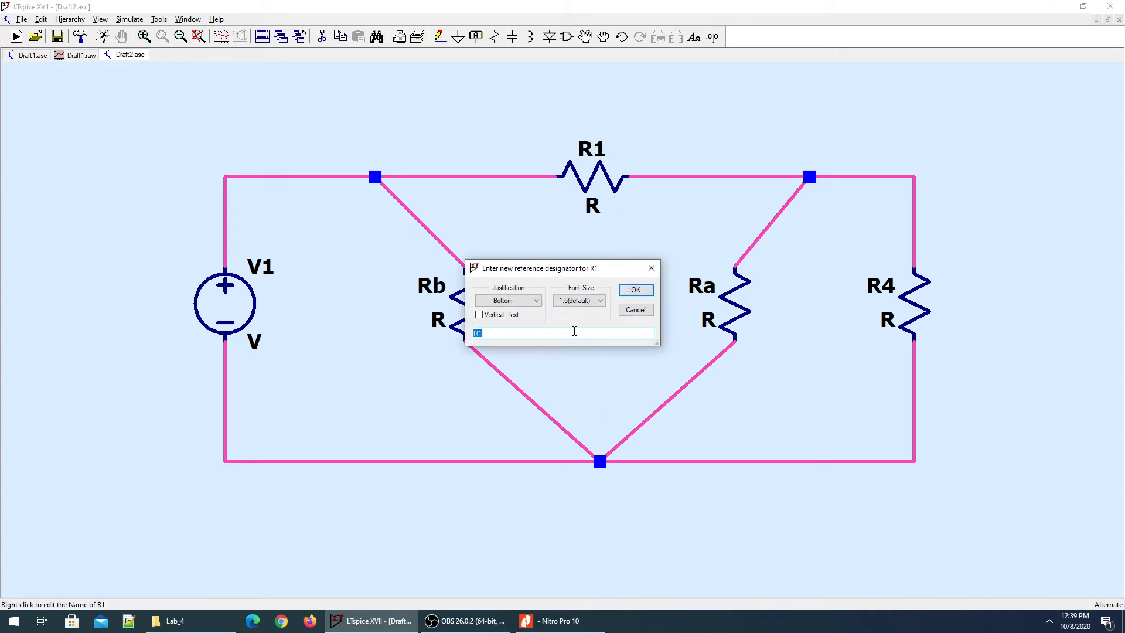
type("Rc")
key("Return")
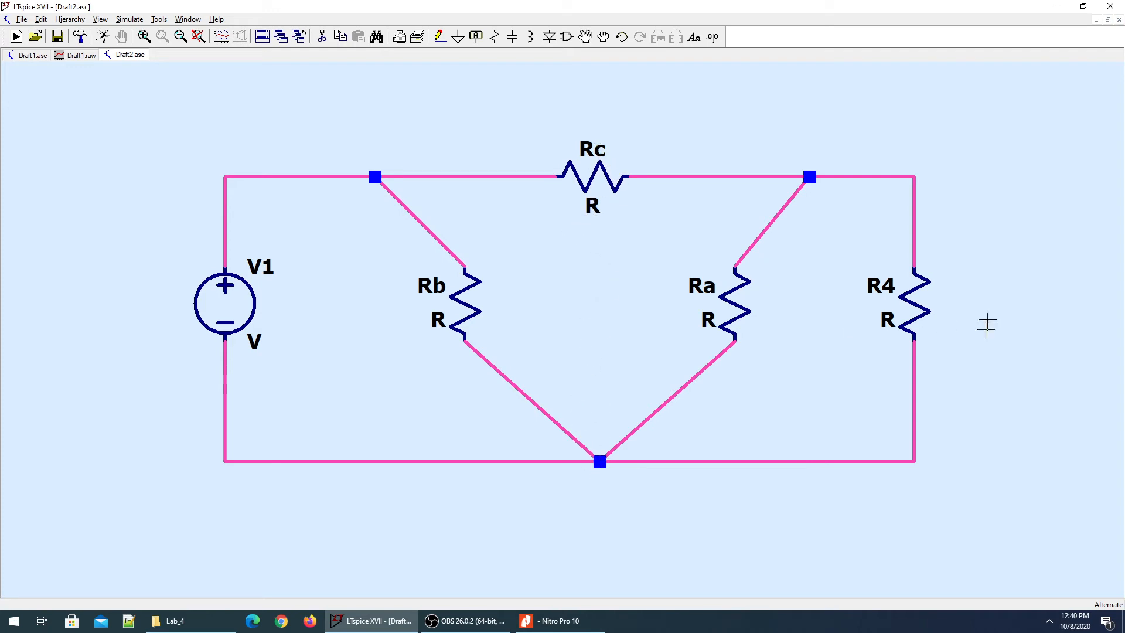
Rename R4 to RL and bring up the delta-conversion values PDF.
right_click(892, 293)
left_click(533, 334)
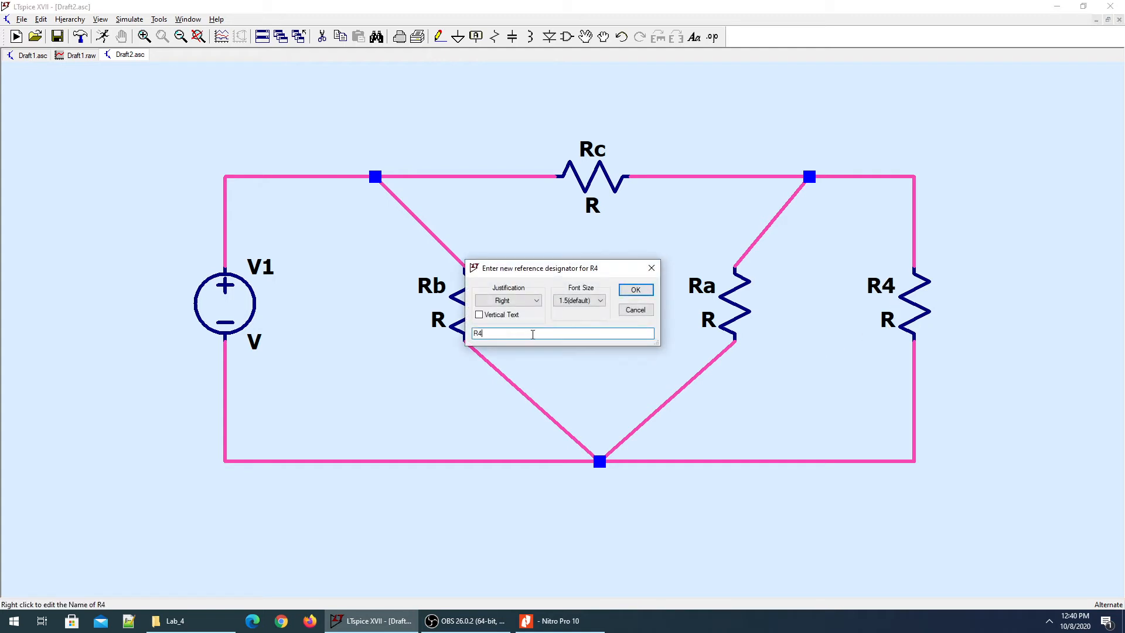
type("L")
key("Return")
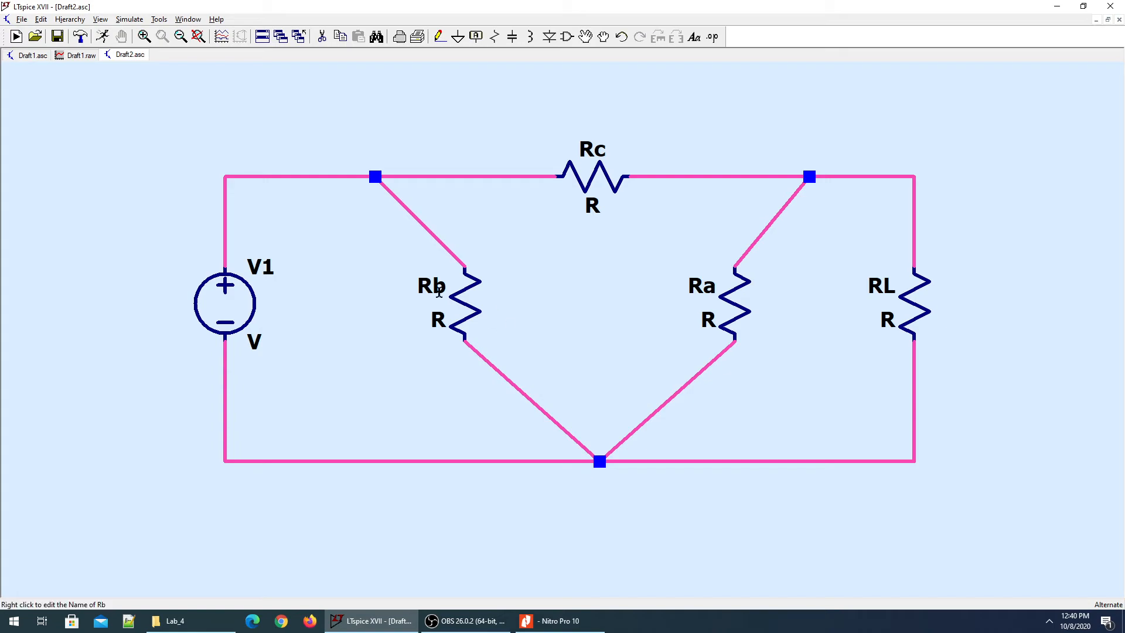
key("alt+Tab")
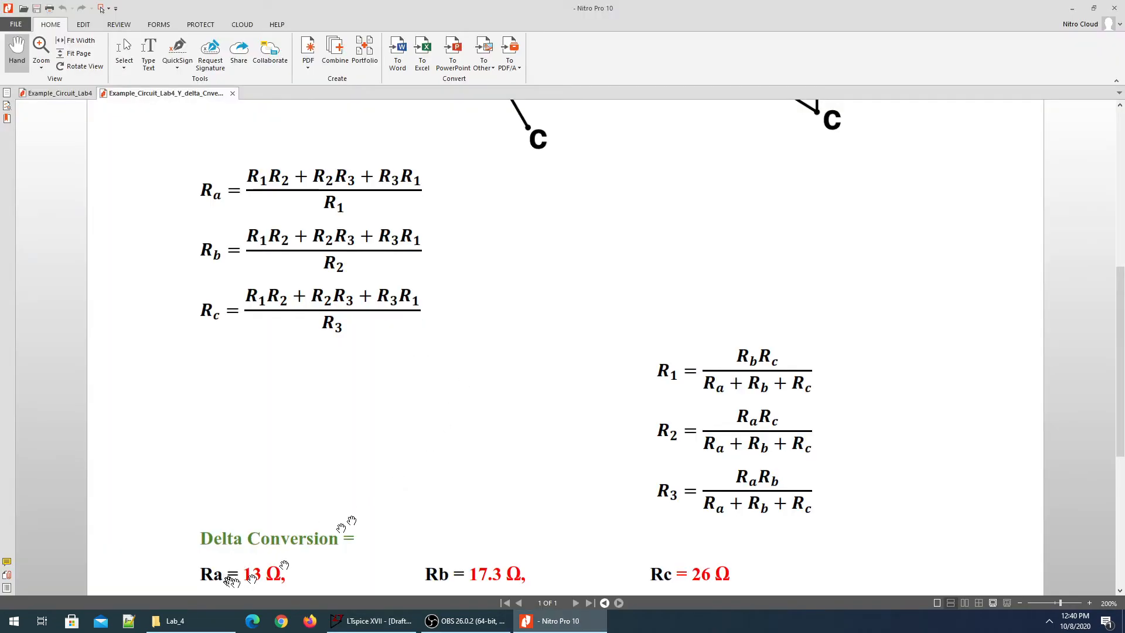
Set Ra to 13 and Rb to 17.3 ohms, checking the conversion PDF for the values.
key("alt+Tab")
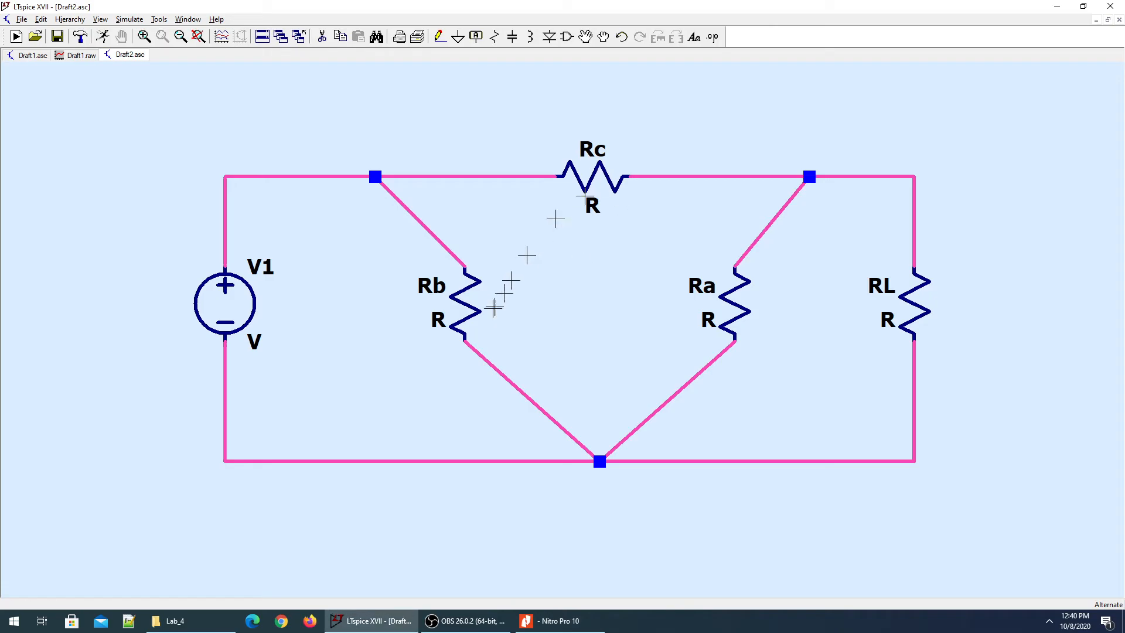
right_click(710, 320)
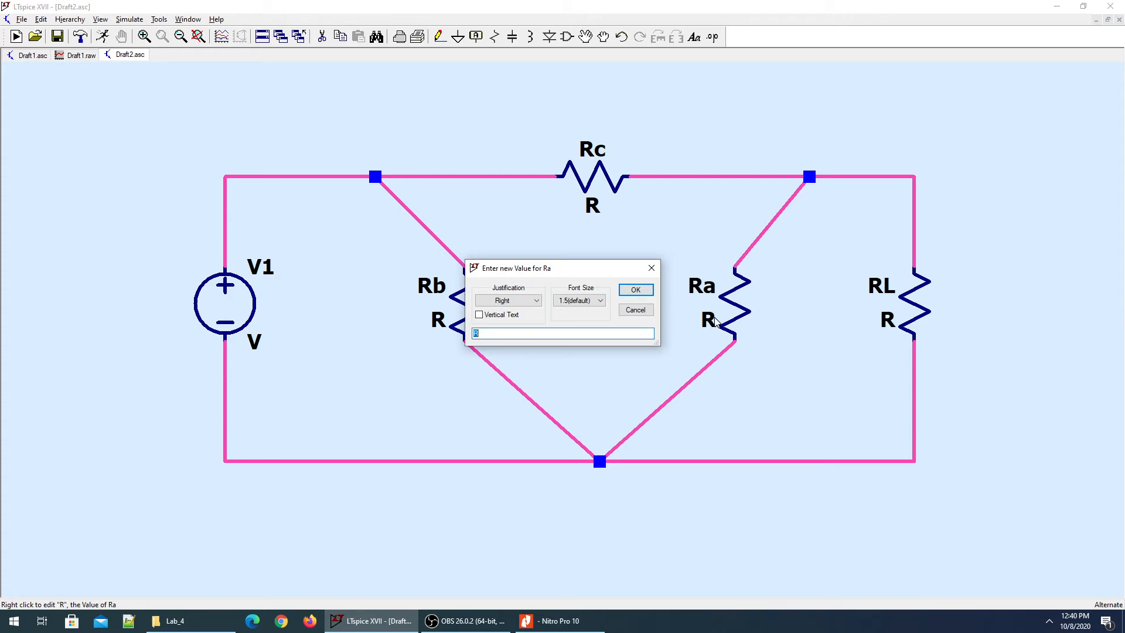
type("13")
key("Return")
key("alt+Tab")
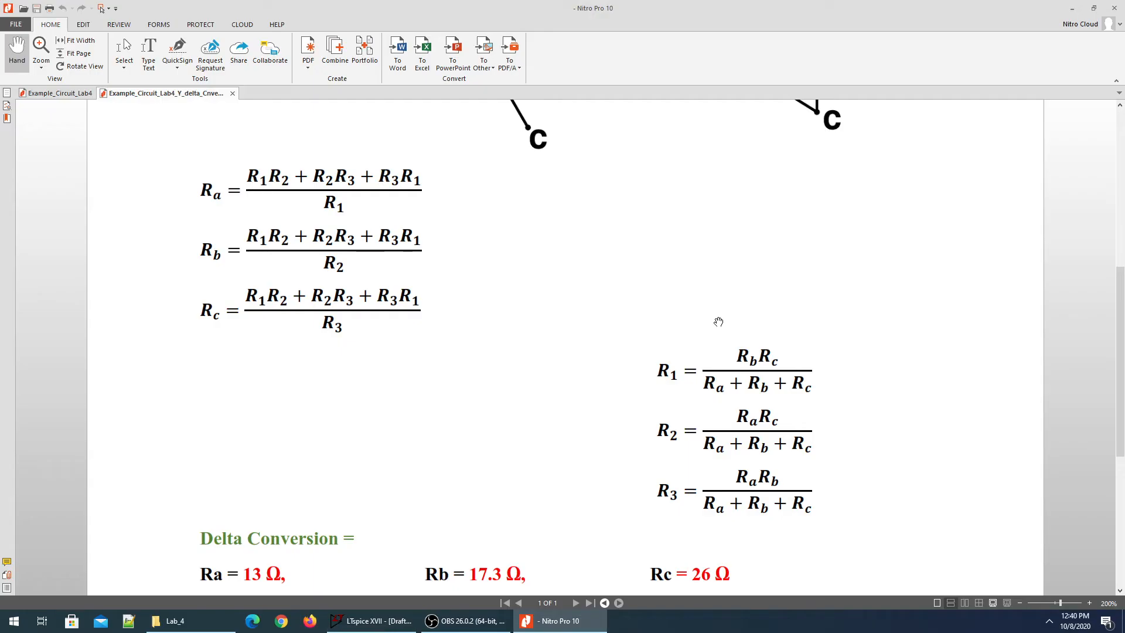
key("alt+Tab")
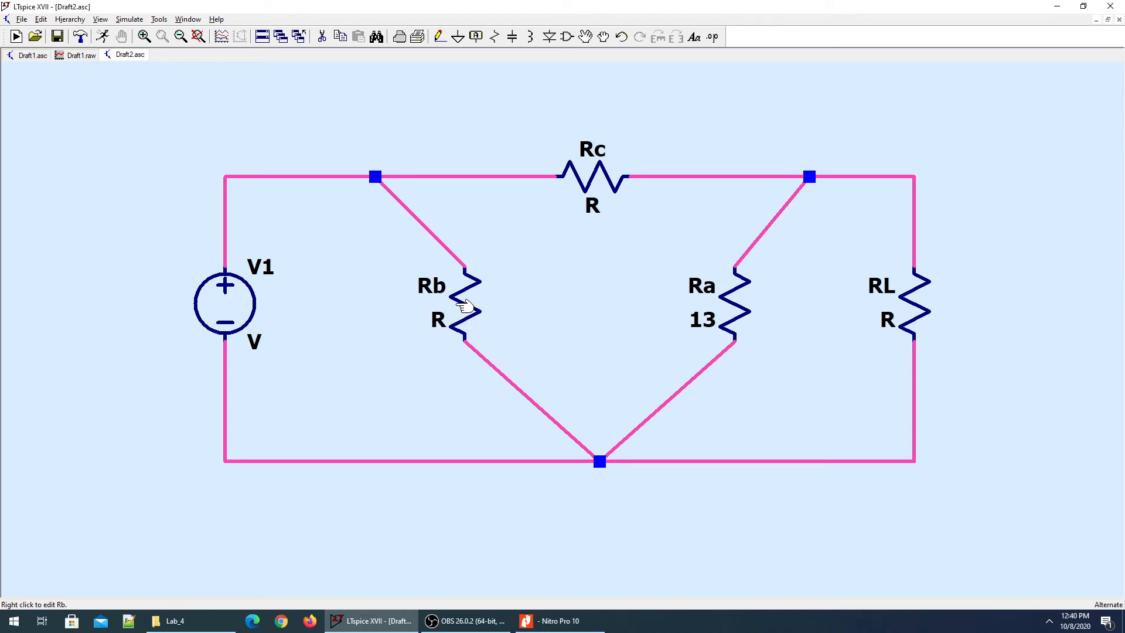
key("alt+Tab")
key("alt+Tab")
right_click(461, 297)
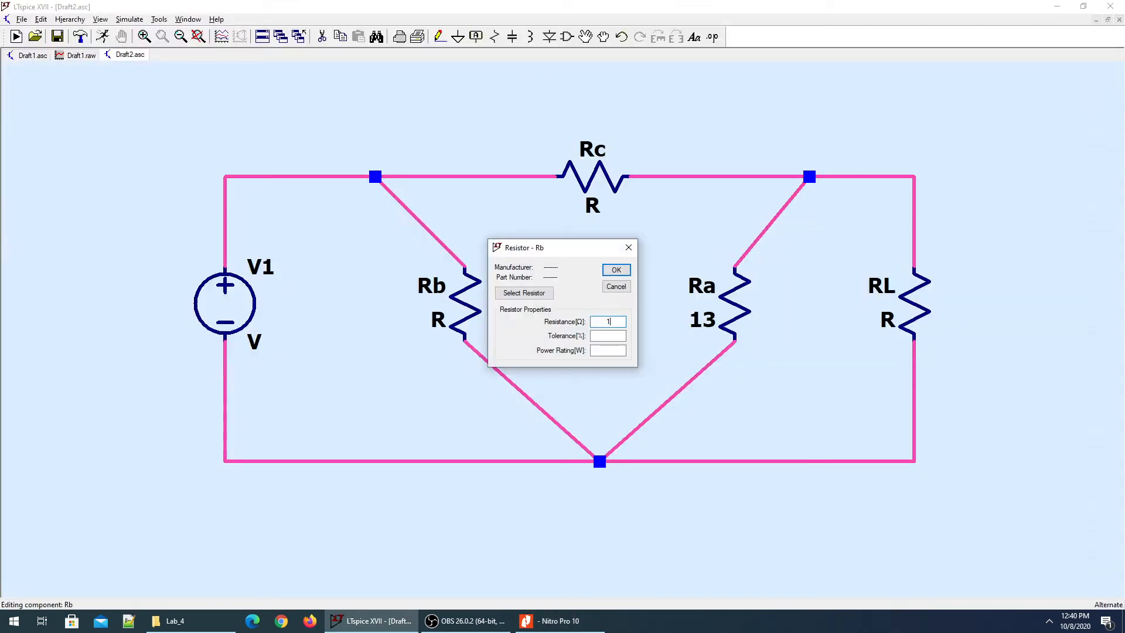
key("Return")
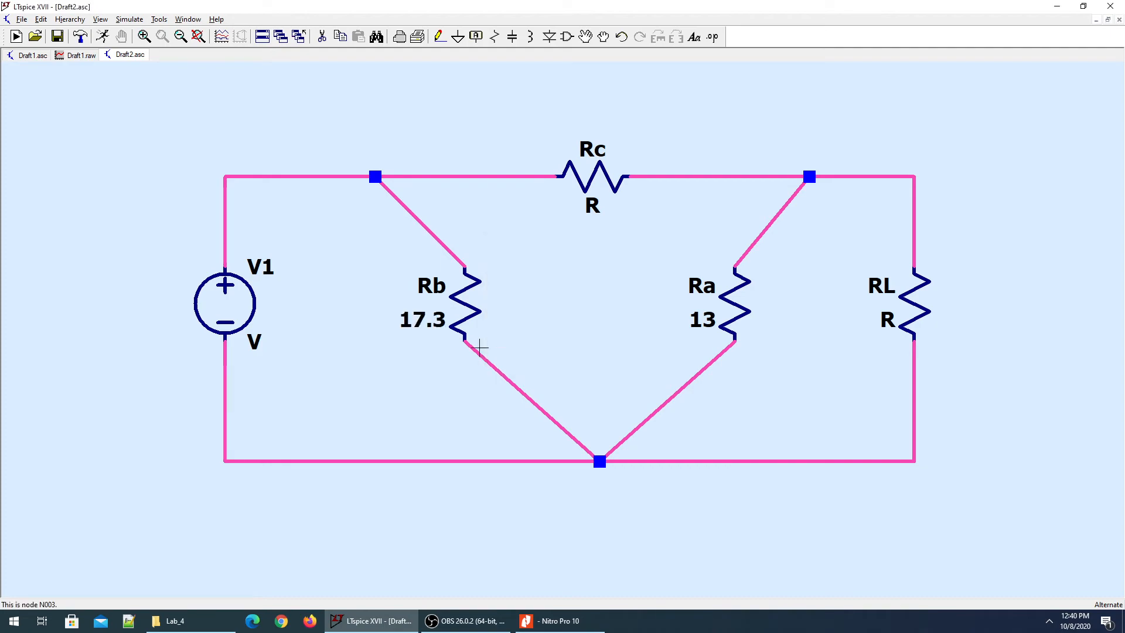
key("alt+Tab")
key("alt+Tab")
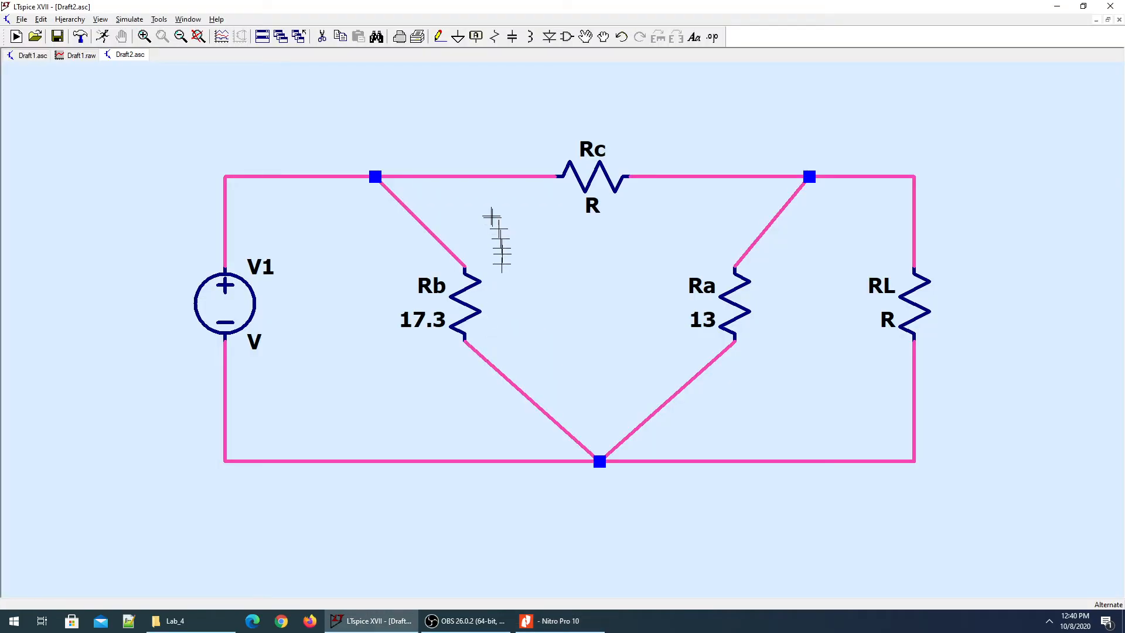
Set Rc to 26 and RL to 1 ohm, and give V1 a 24 V DC value.
right_click(590, 171)
type("26")
key("Return")
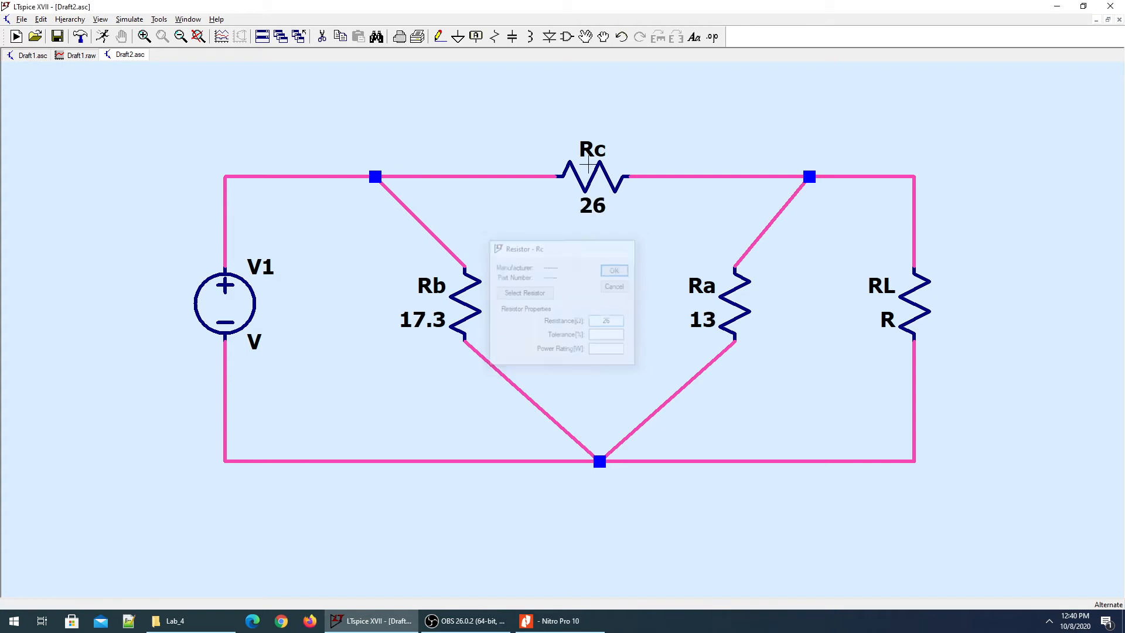
right_click(918, 300)
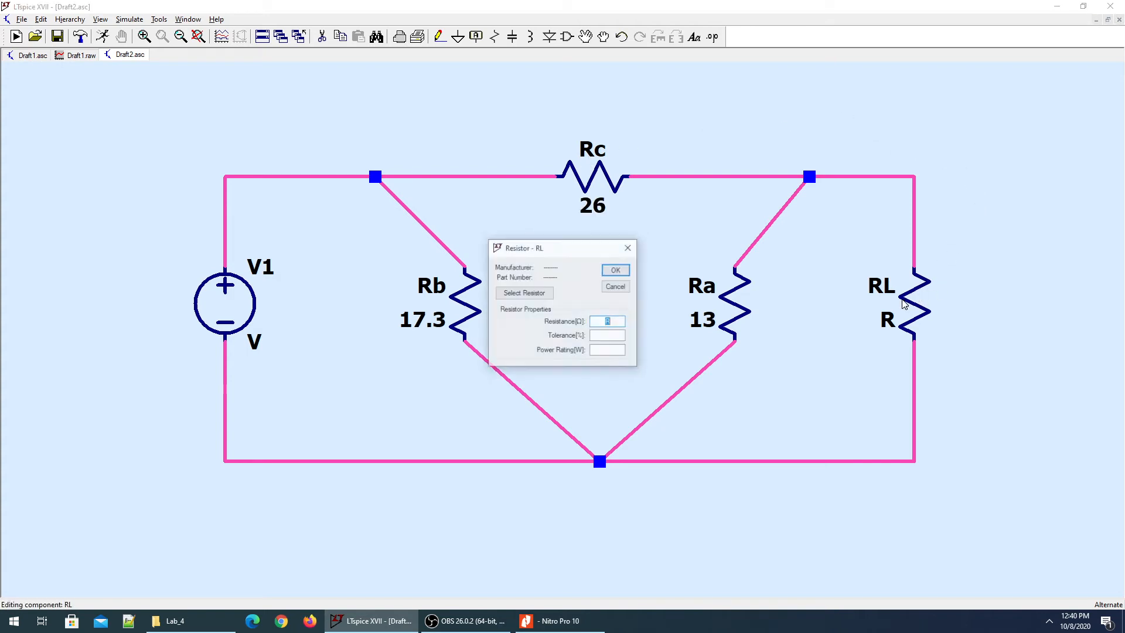
type("1")
left_click(625, 275)
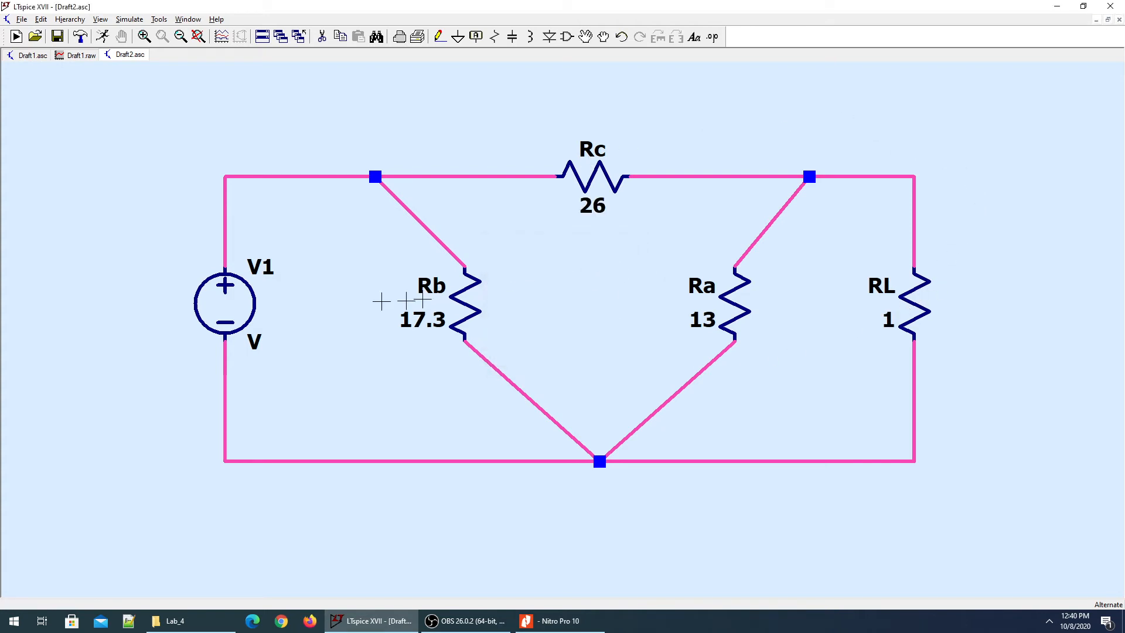
right_click(214, 320)
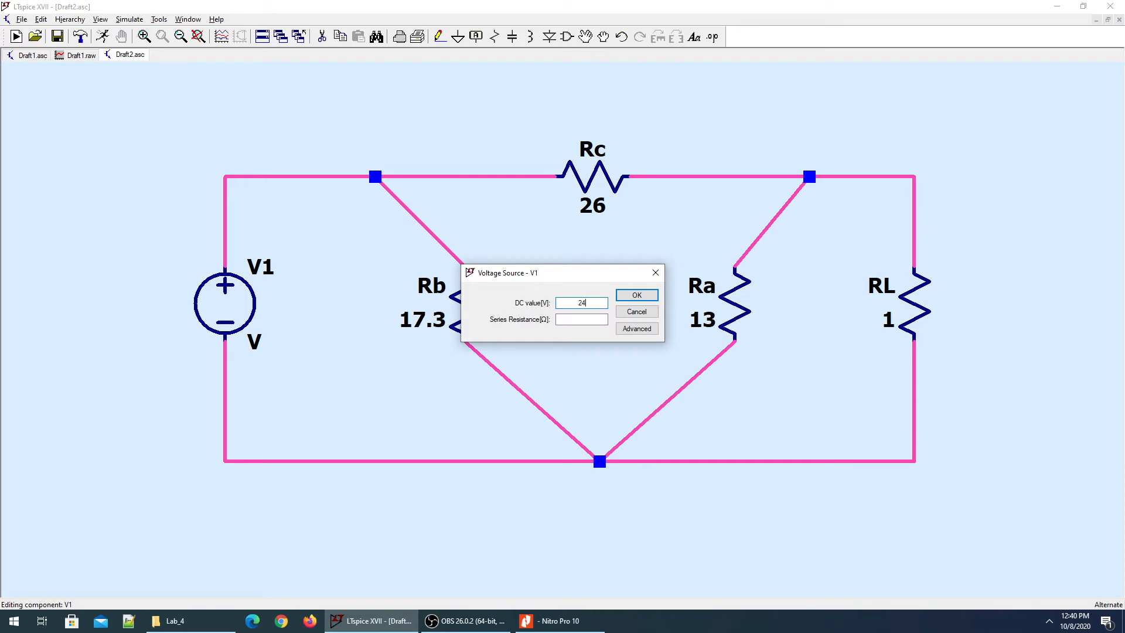
type("24")
key("Return")
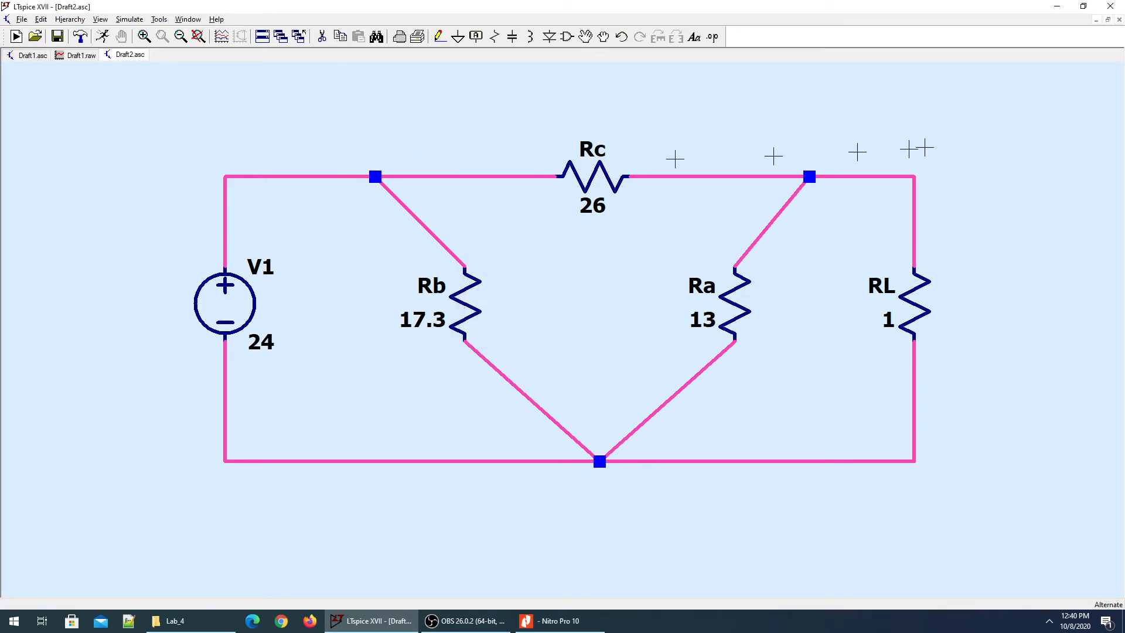
Label RL's top net VL and wire a ground below the bottom node.
key("F4")
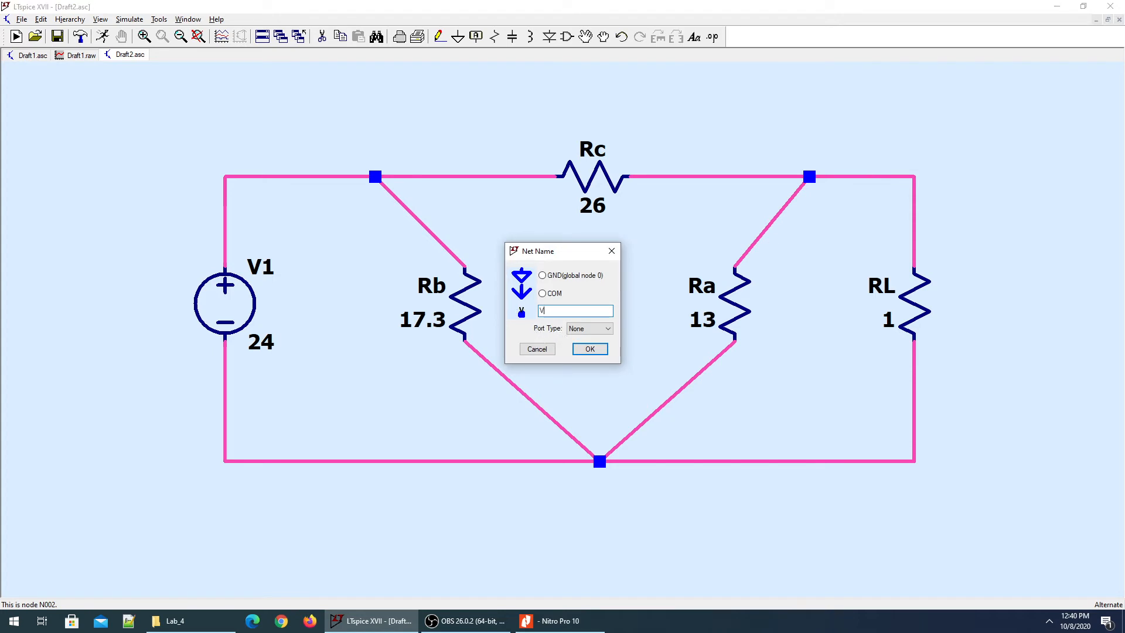
key("Return")
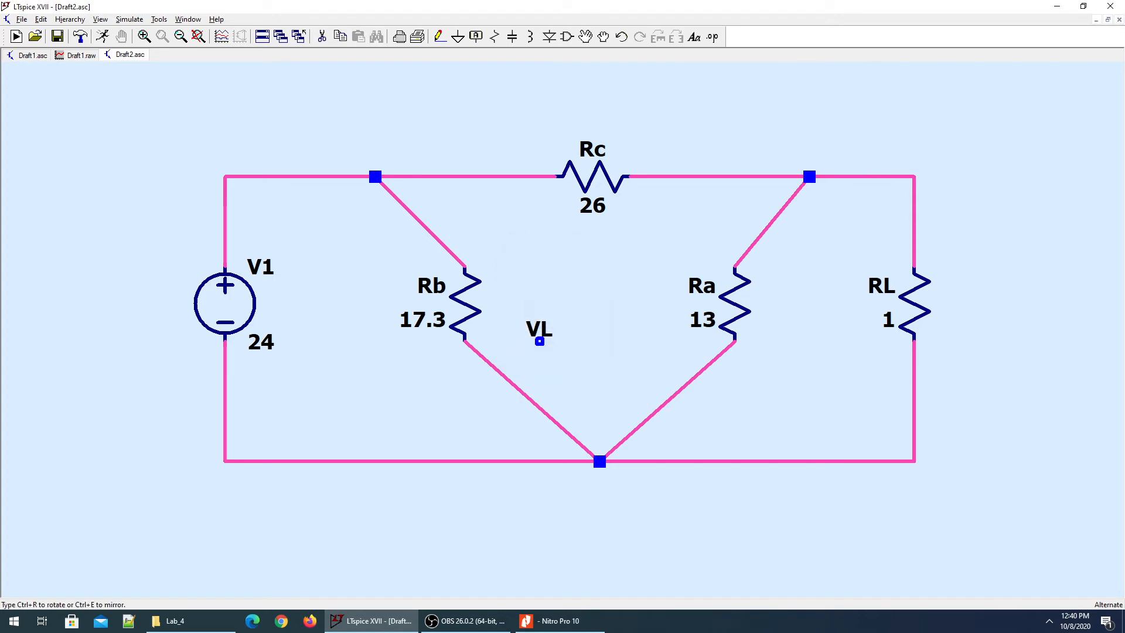
left_click(914, 175)
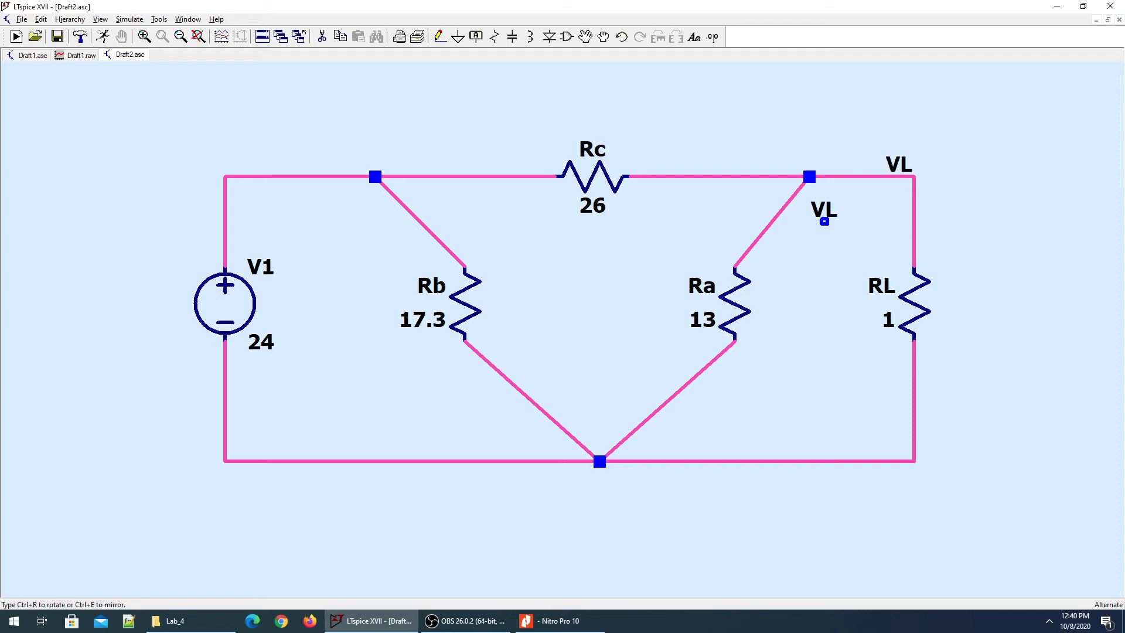
right_click(801, 291)
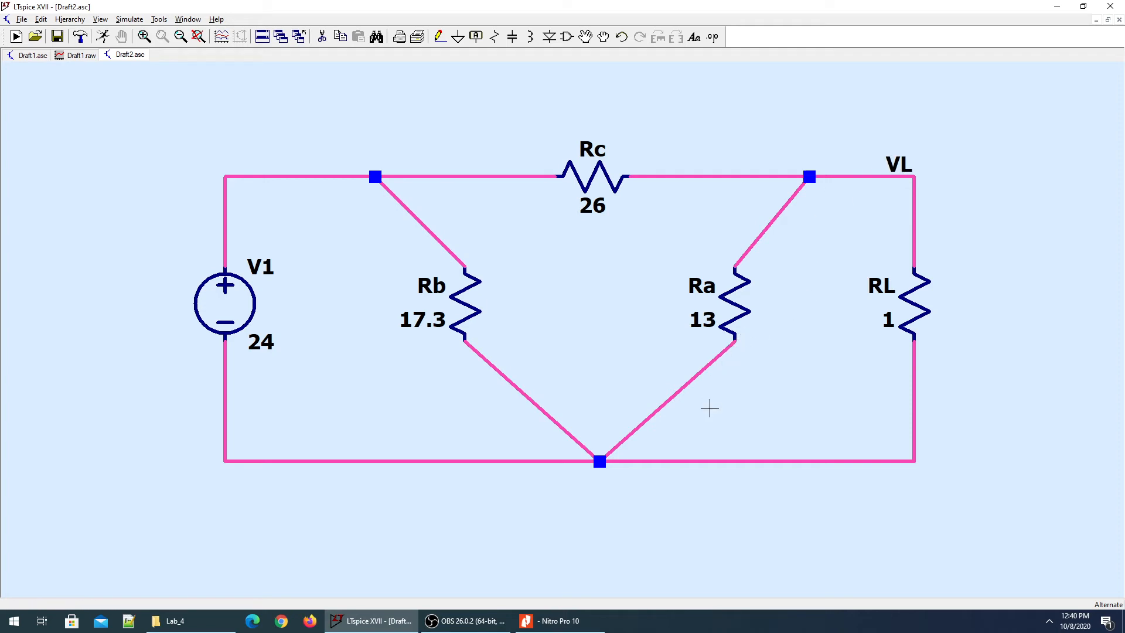
key("g")
left_click(599, 491)
key("F3")
left_click(599, 461)
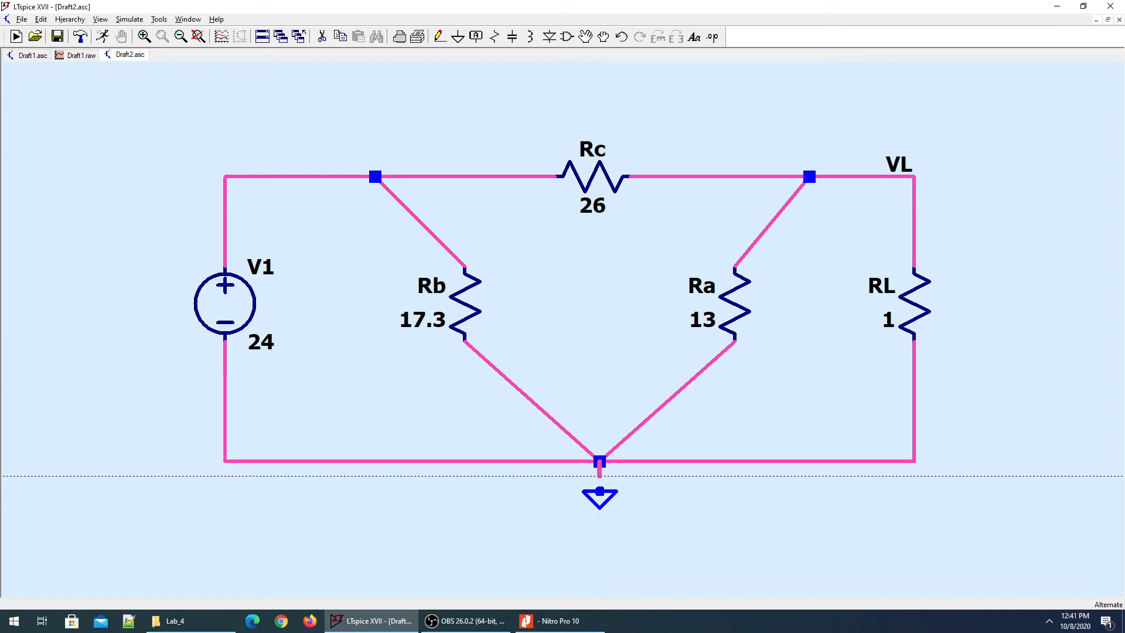
key("Escape")
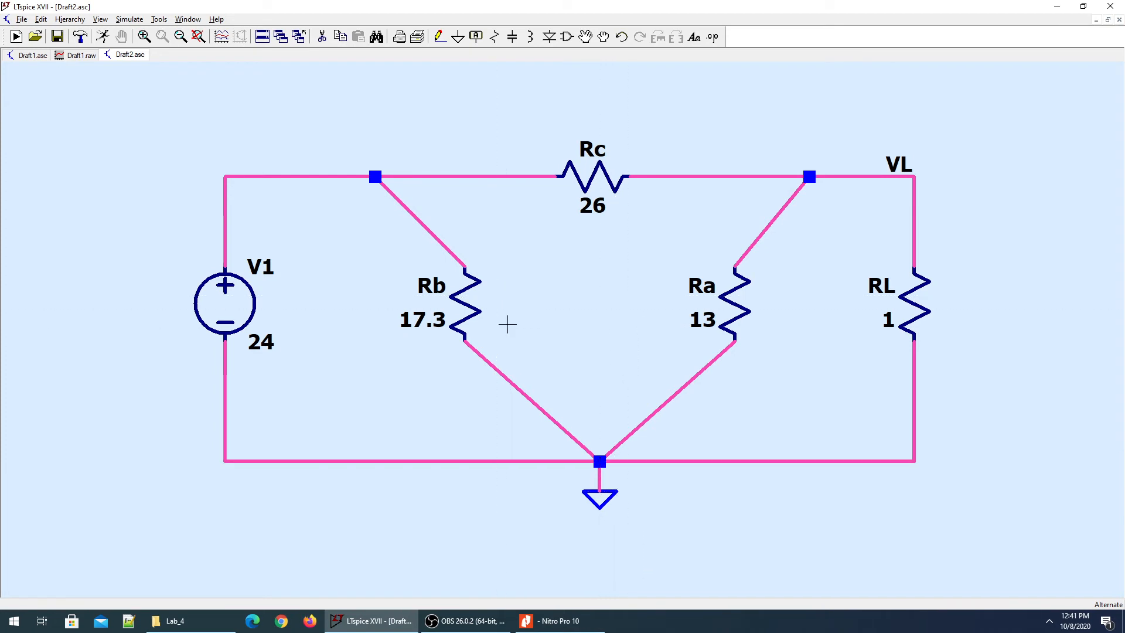
Run a 2 s transient simulation with data saving starting at 0.
left_click(199, 36)
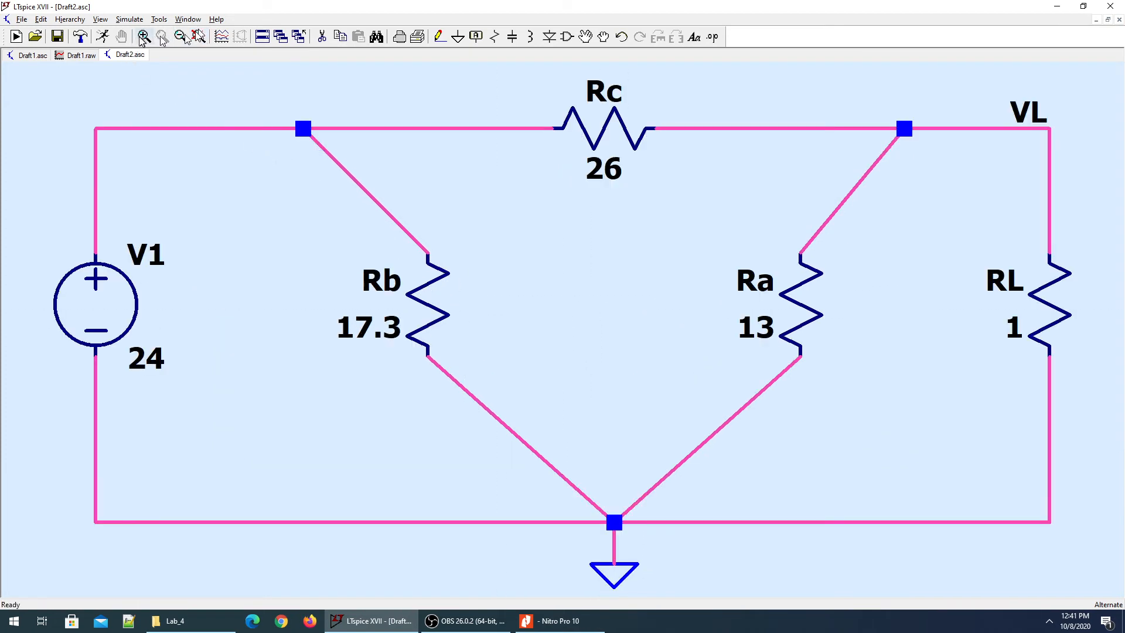
left_click(102, 37)
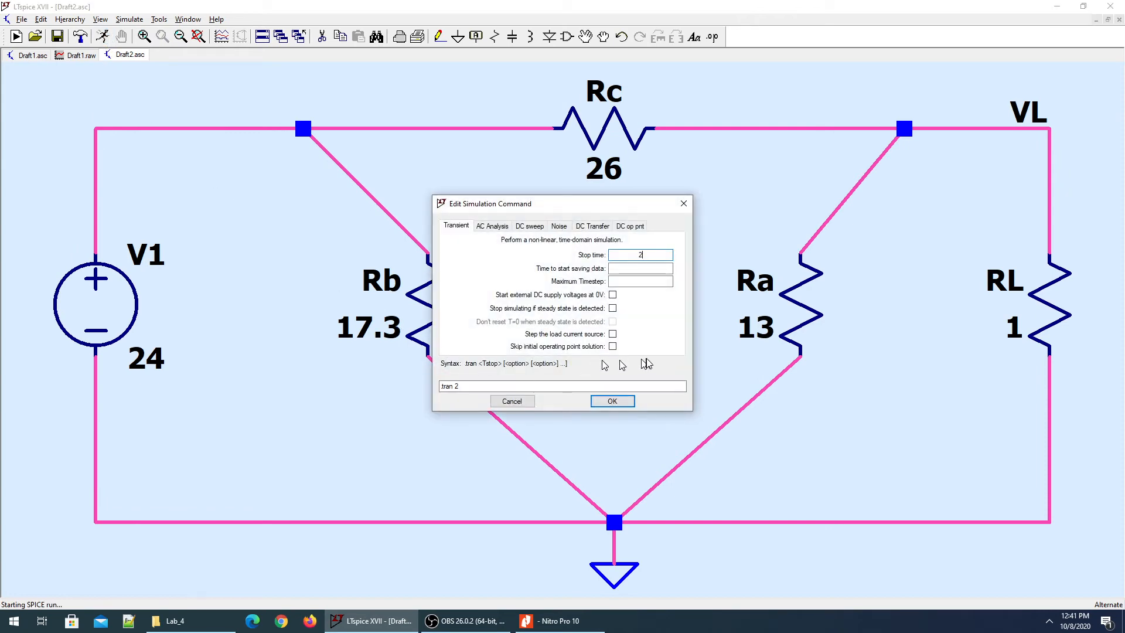
left_click(646, 272)
type("0")
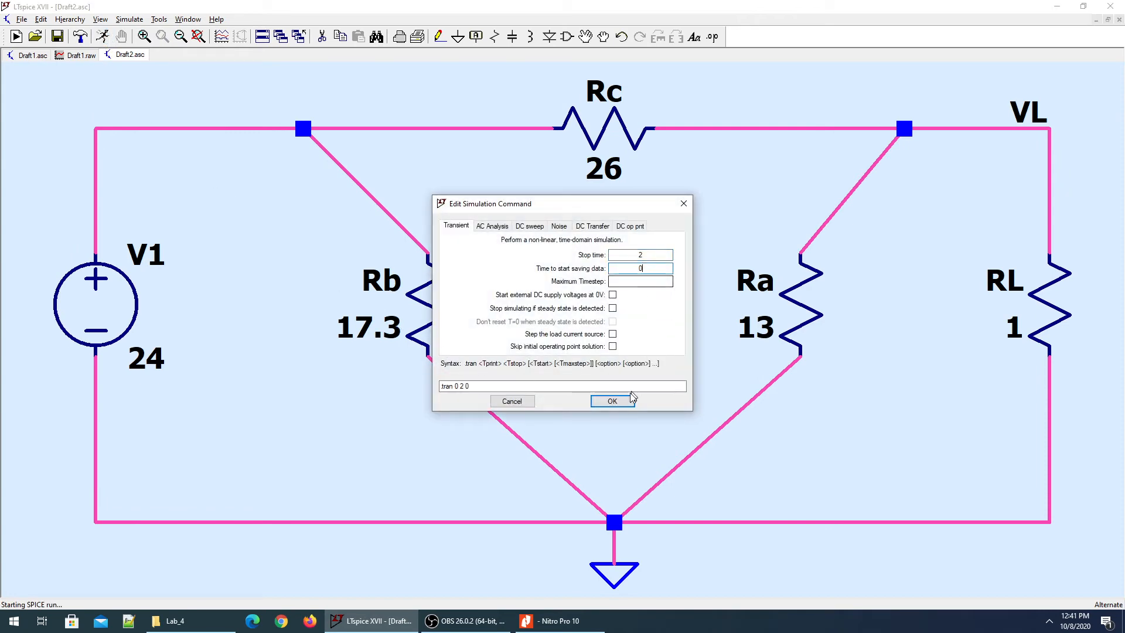
left_click(612, 401)
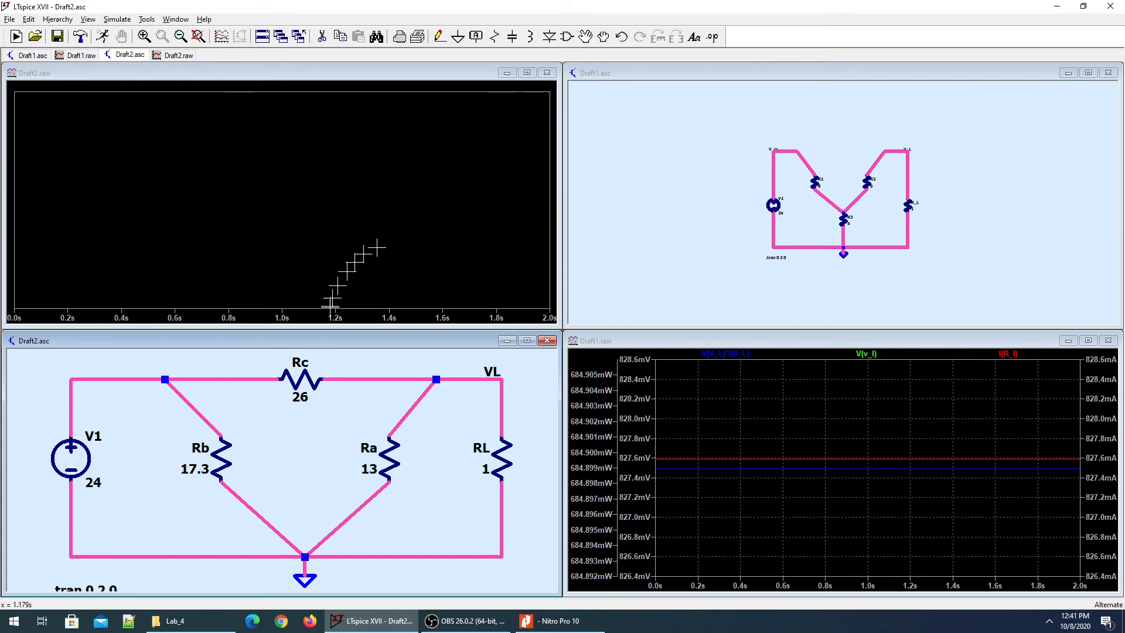
Plot V(VL), I(RL), then RL's power dissipation of about 684.9 mW.
left_click(501, 397)
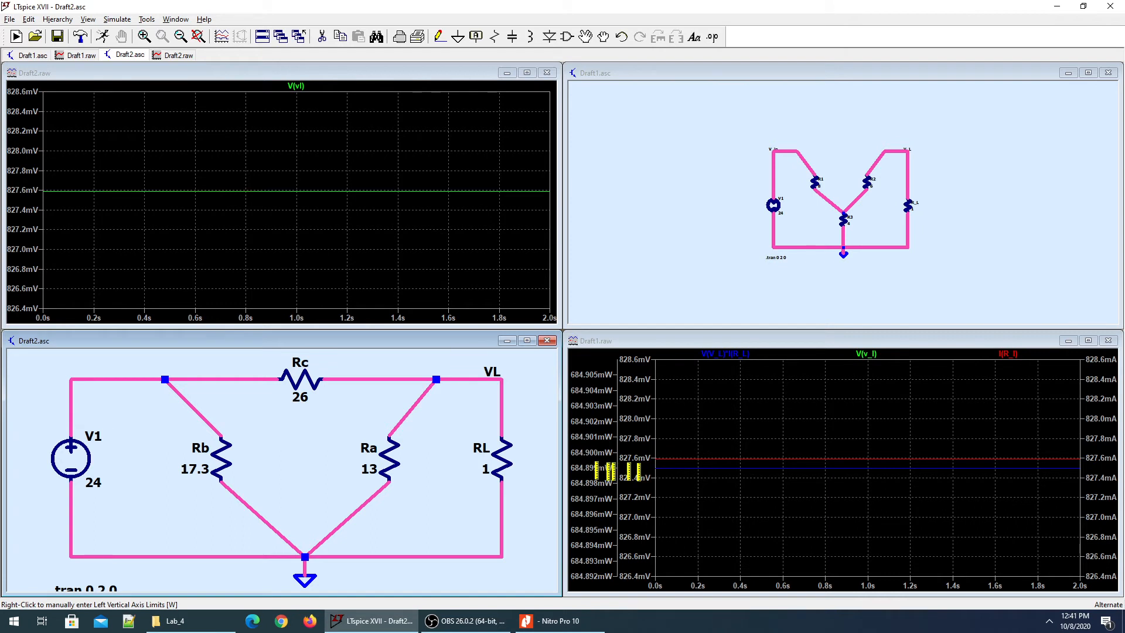
left_click(499, 455)
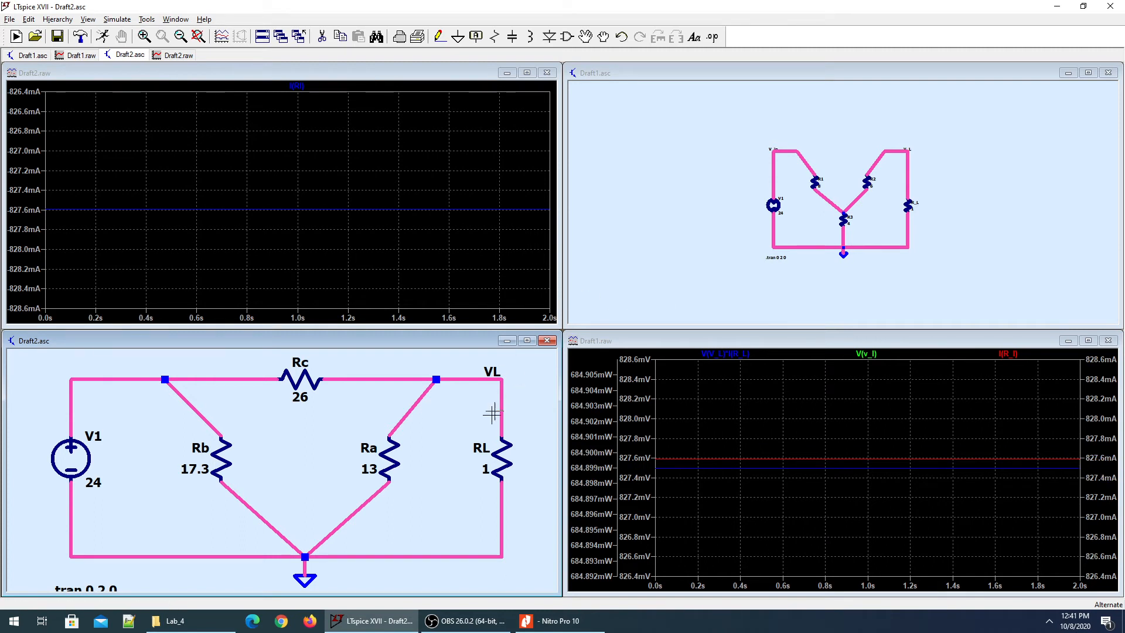
left_click(507, 445, "alt")
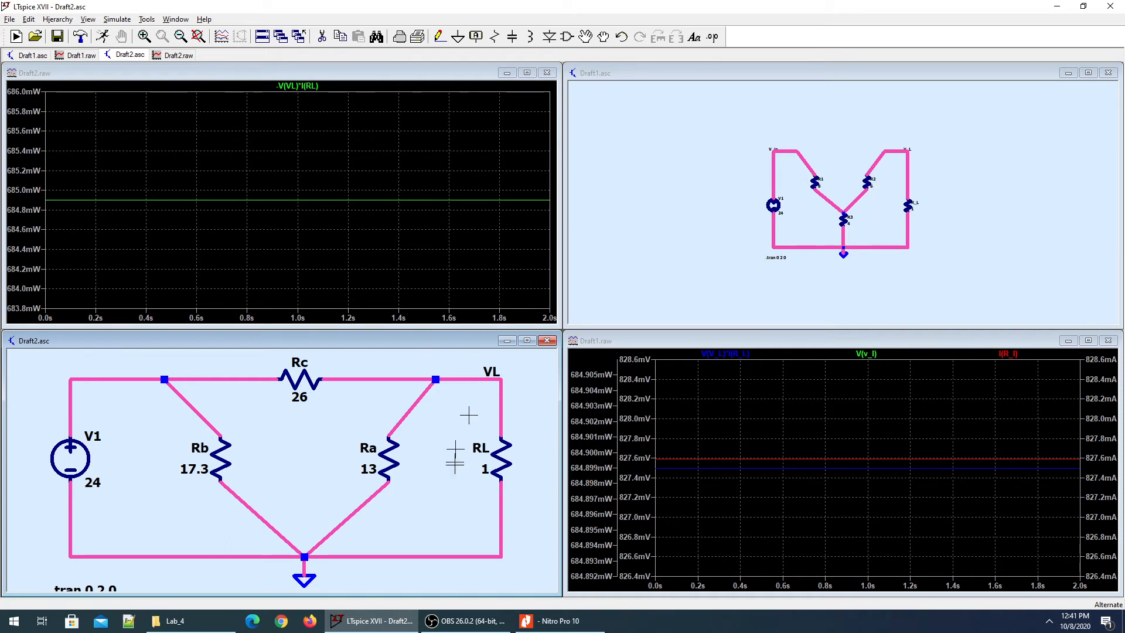
left_click(633, 243)
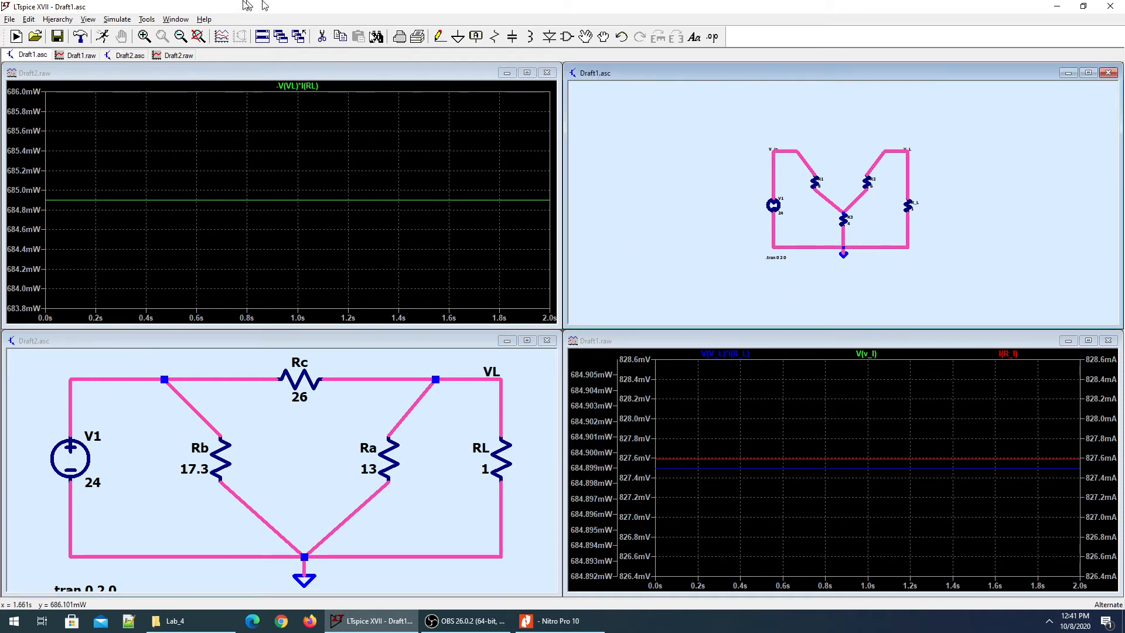
Fit Draft1 to its window and show the Example_Circuit_Lab4 Y-circuit diagram in Nitro Pro.
left_click(197, 39)
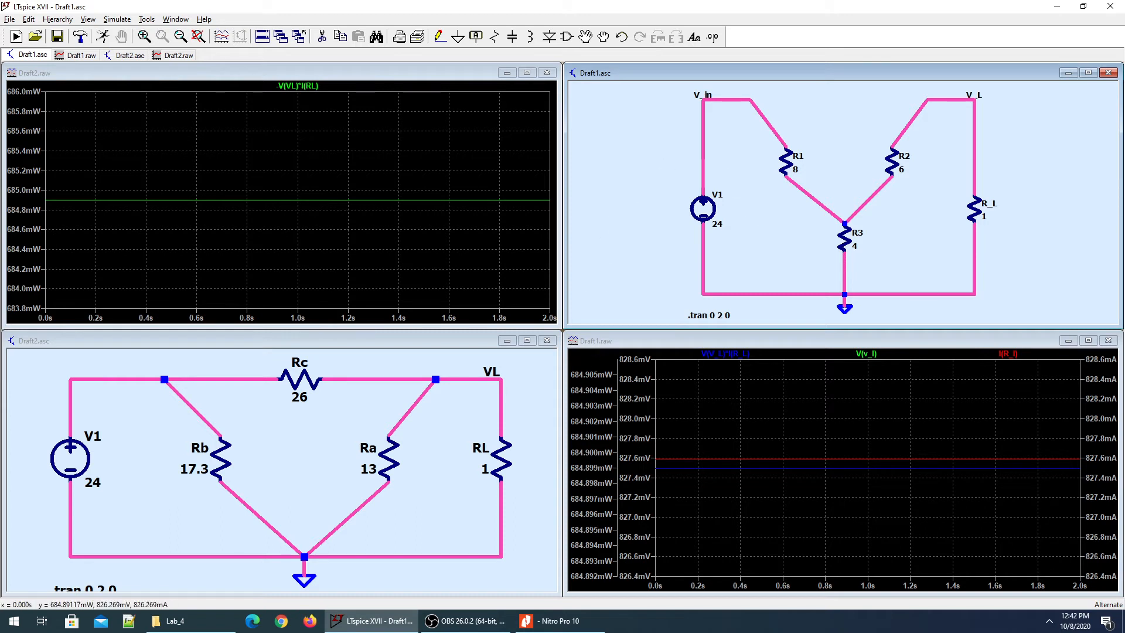
mouse_move(558, 626)
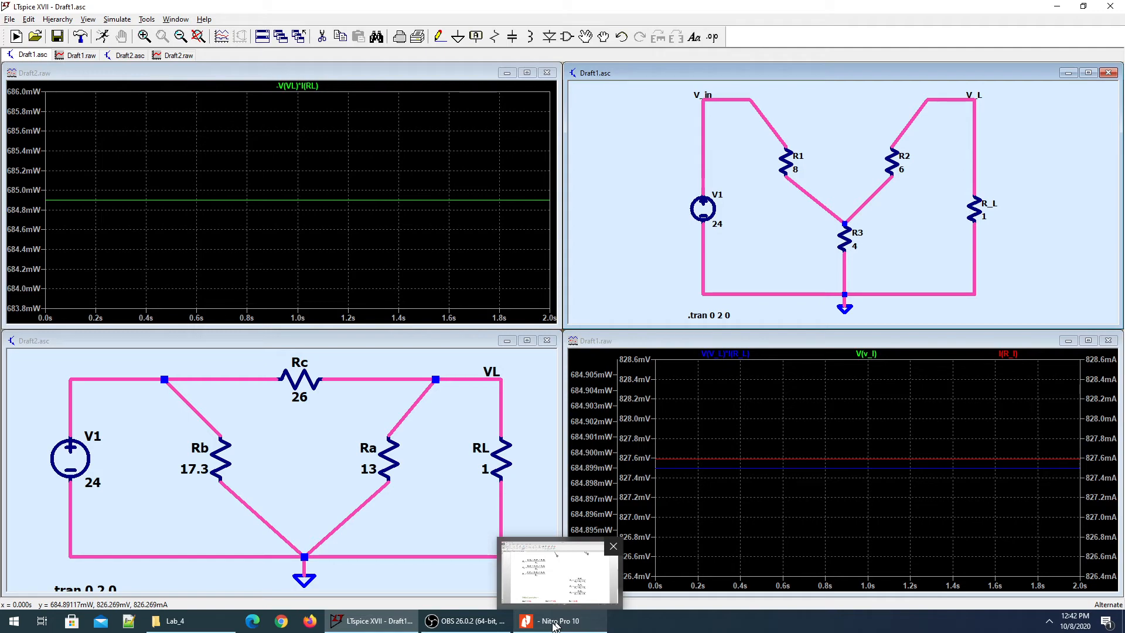
left_click(556, 624)
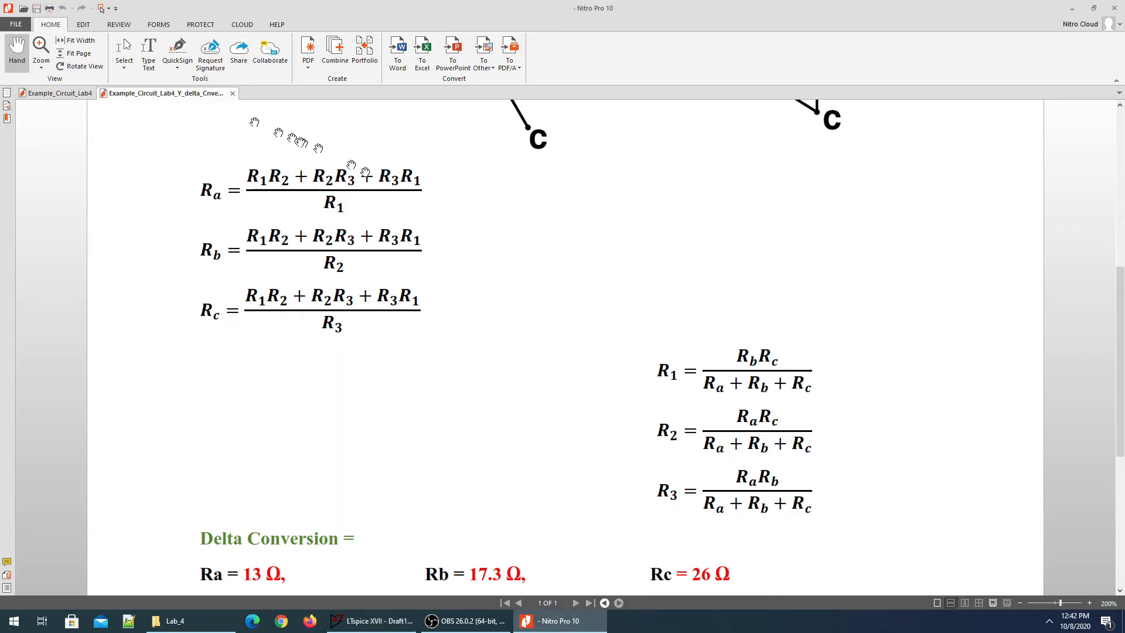
left_click(62, 93)
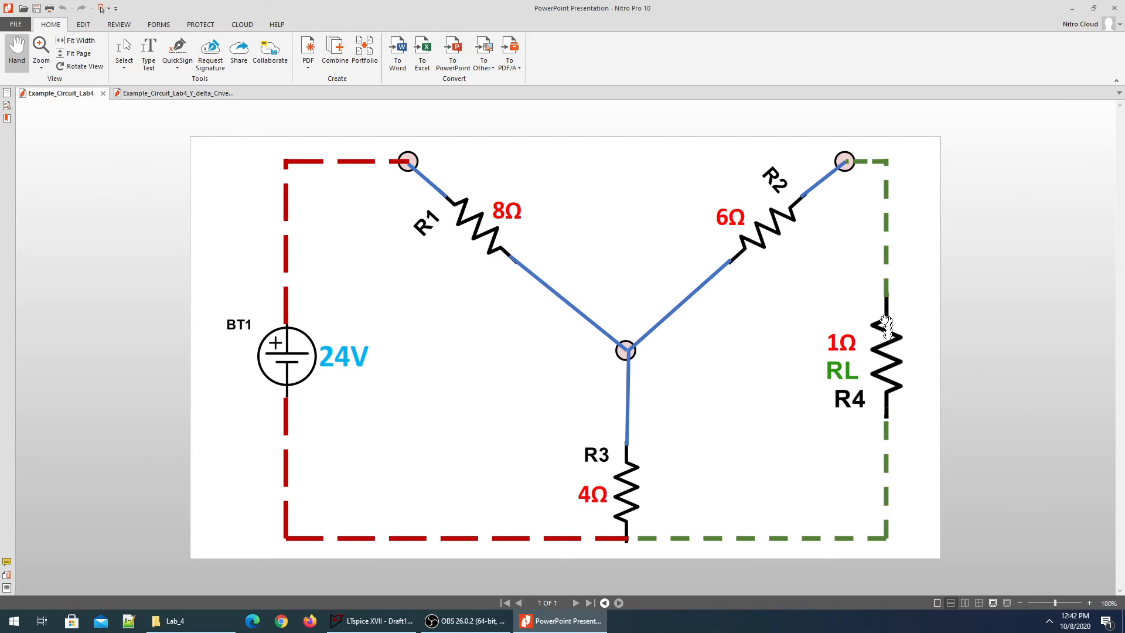
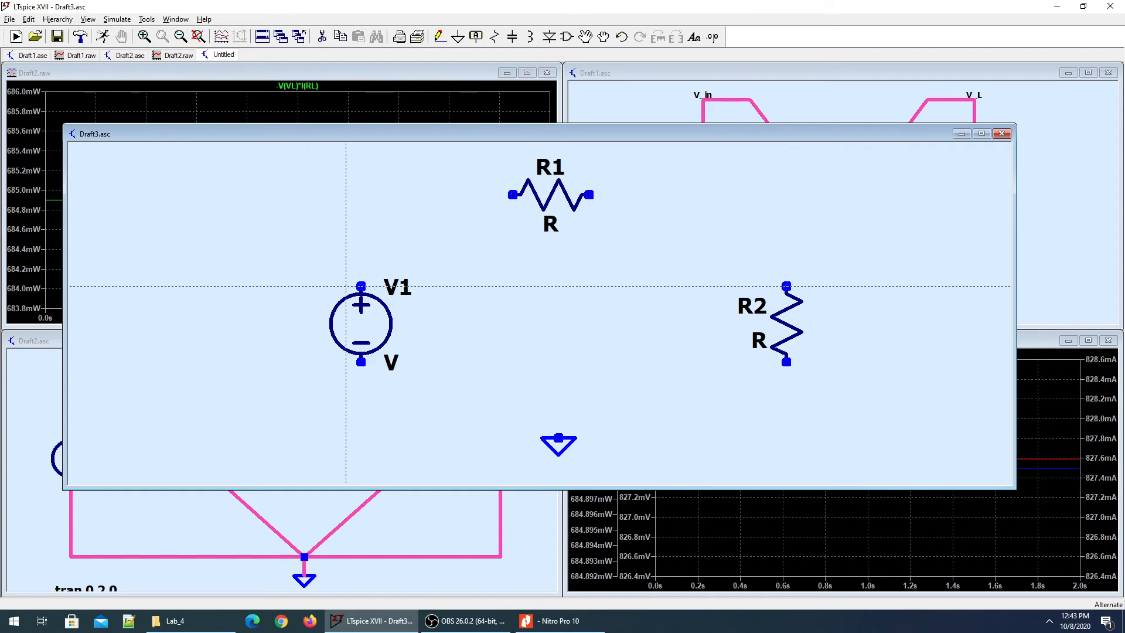
Wire V1, R1 and R2 into a closed series loop and connect it to ground.
left_click(361, 286)
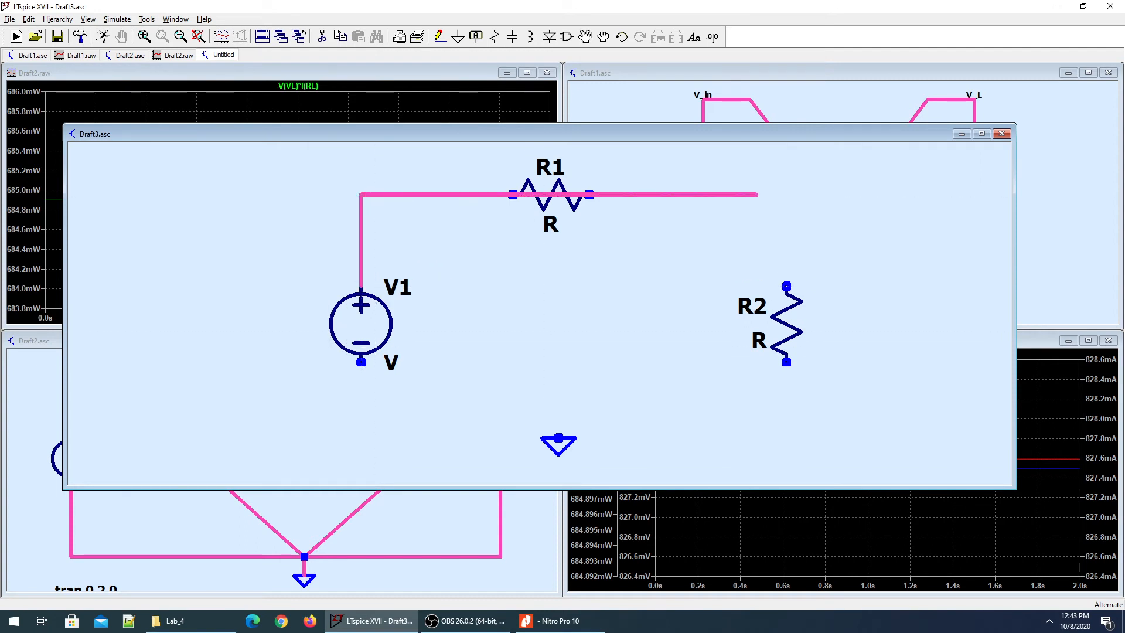
left_click(785, 194)
left_click(786, 422)
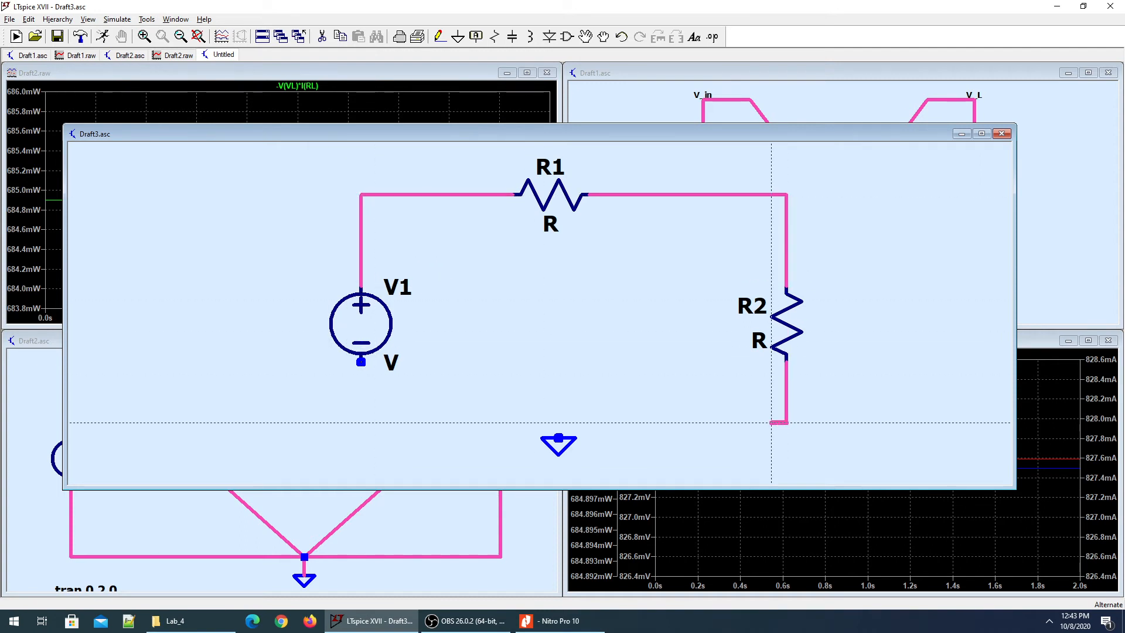
left_click(361, 361)
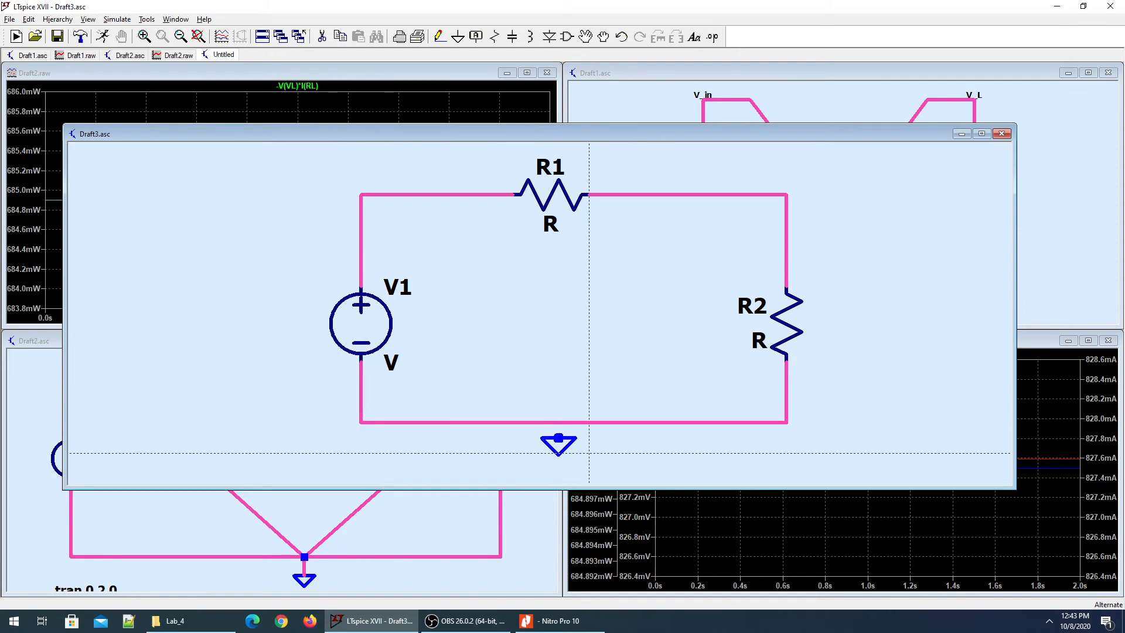
left_click(559, 436)
left_click(558, 422)
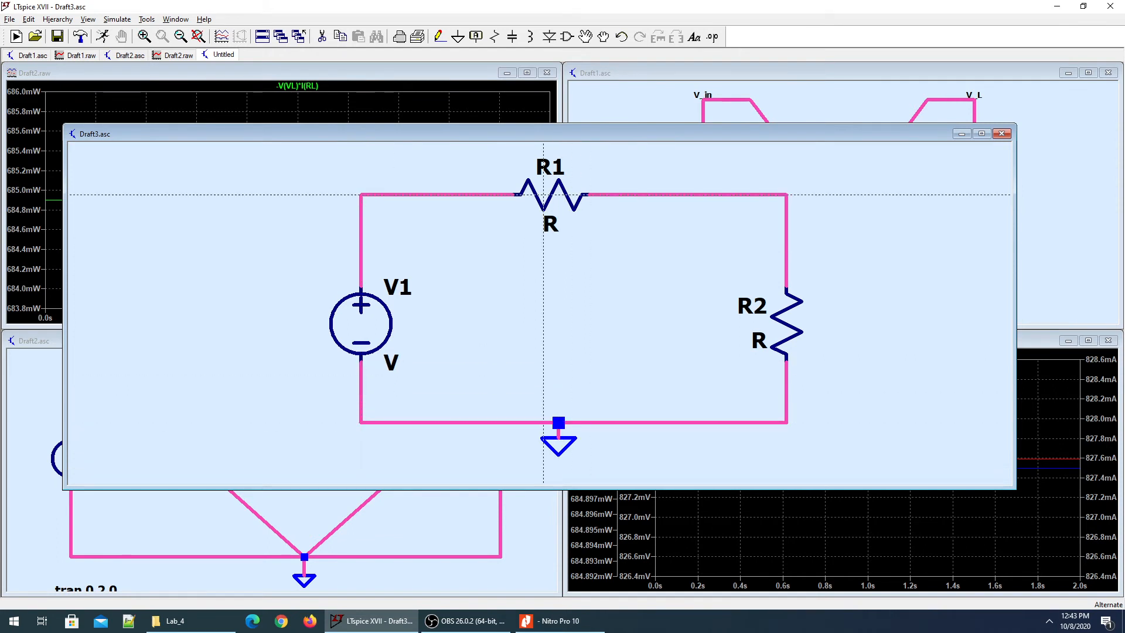
key("Escape")
Rename R1 to R_th and V1 to V_th.
right_click(557, 177)
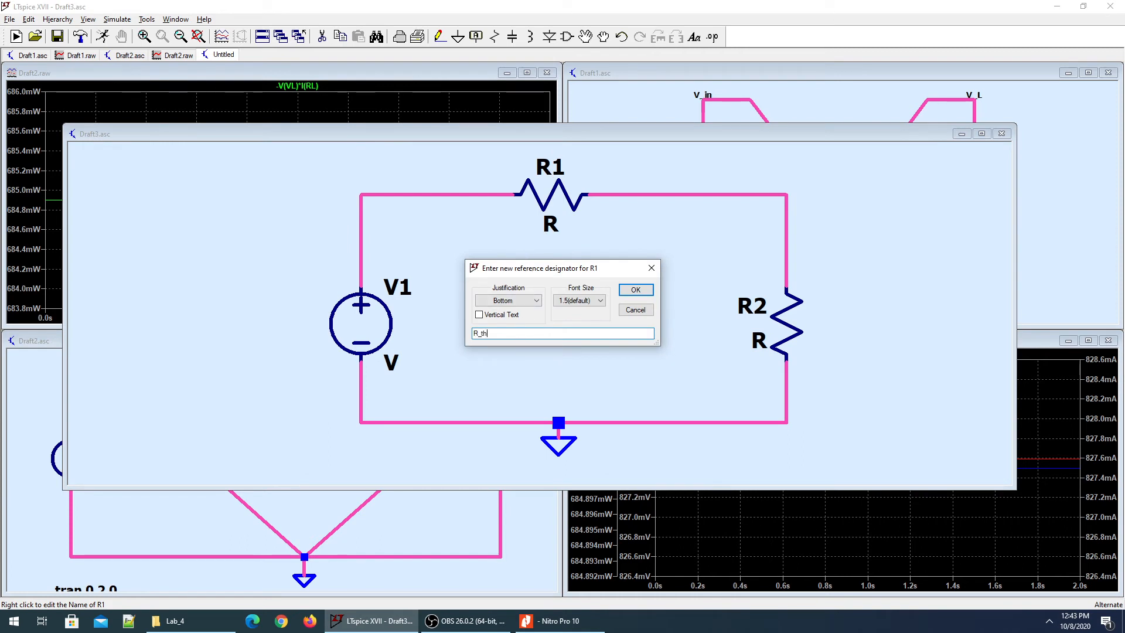
key("Return")
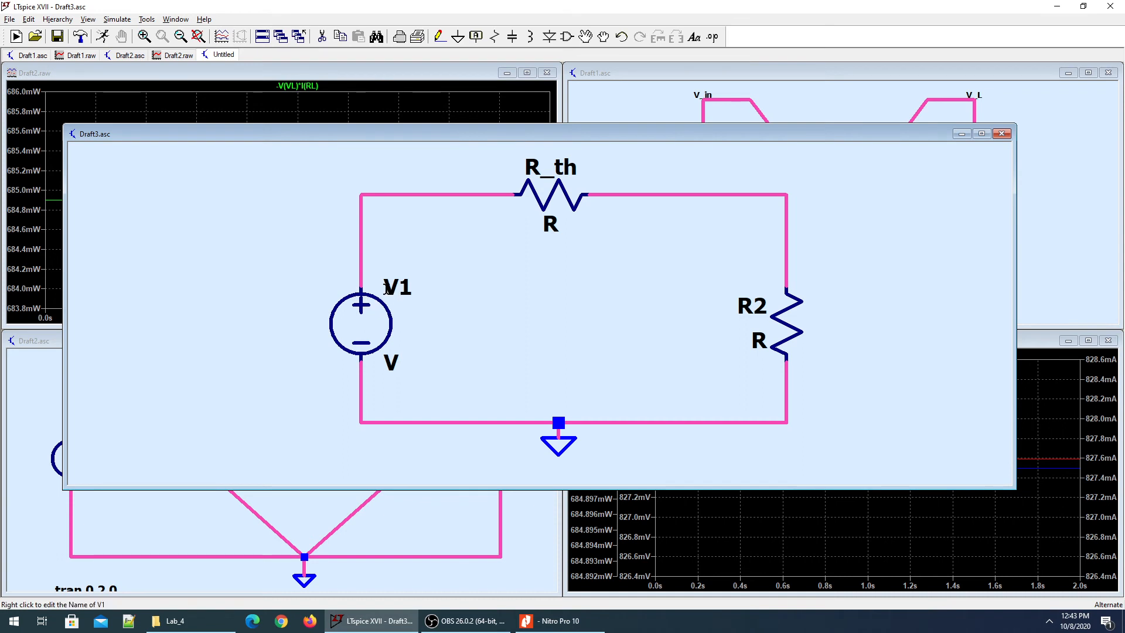
right_click(397, 288)
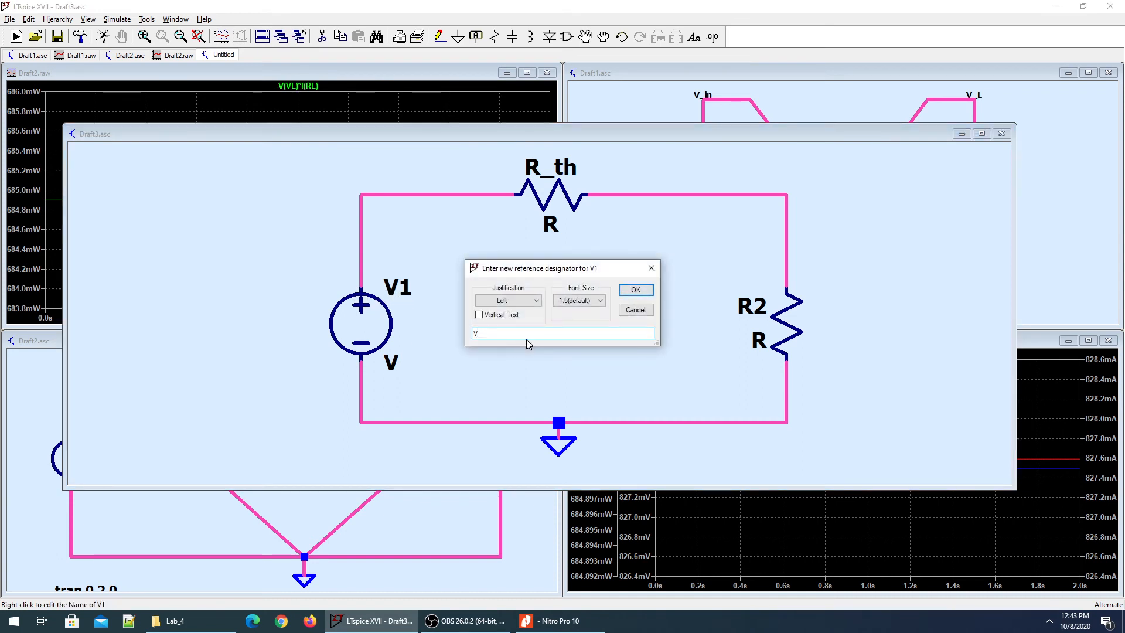
type("V_th")
key("Return")
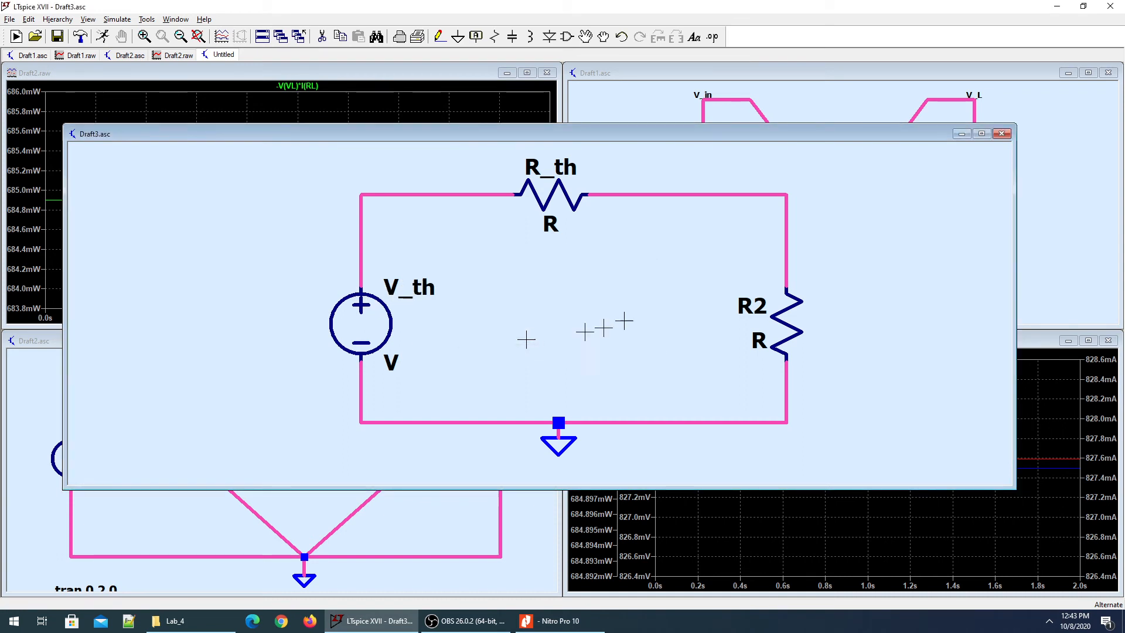
Set R2's resistance to 1 and rename it R_L.
right_click(789, 323)
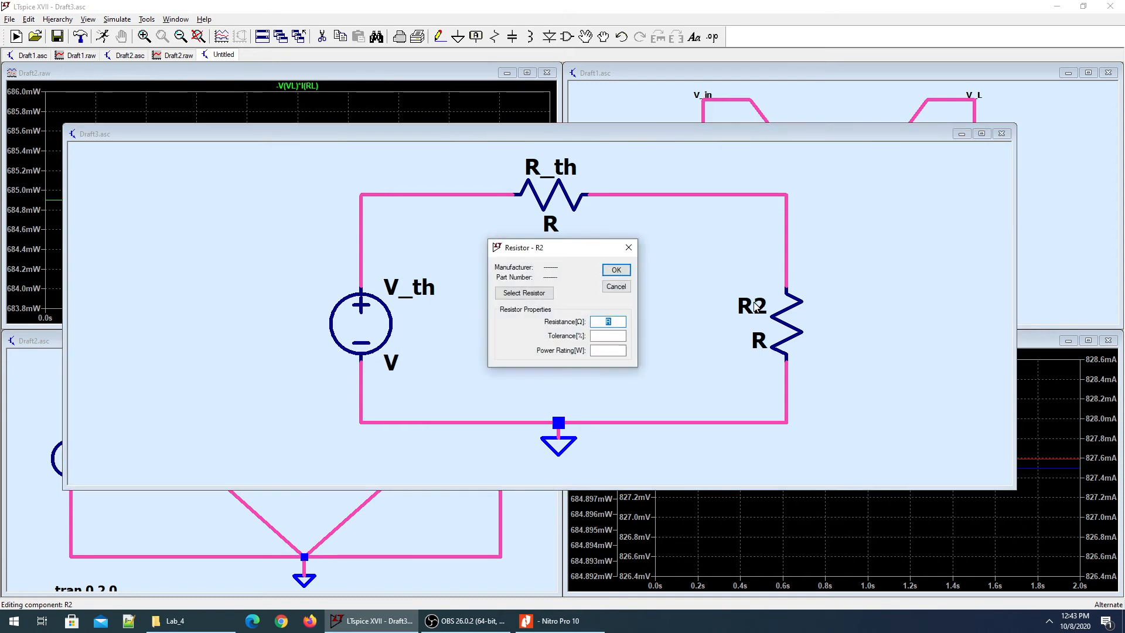
type("1")
key("Return")
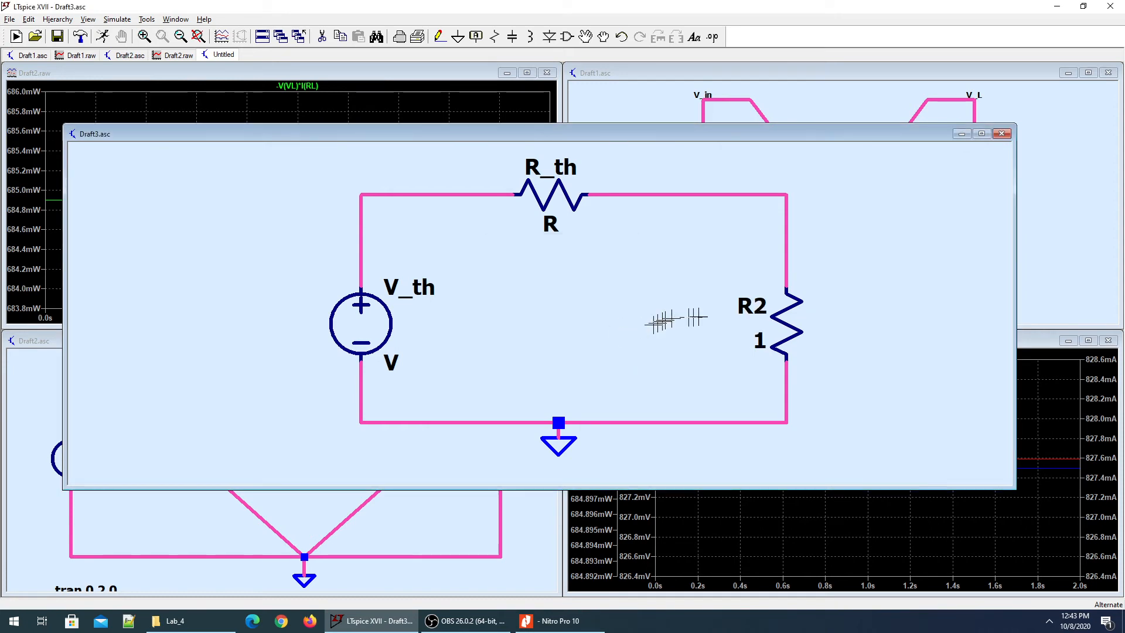
right_click(752, 306)
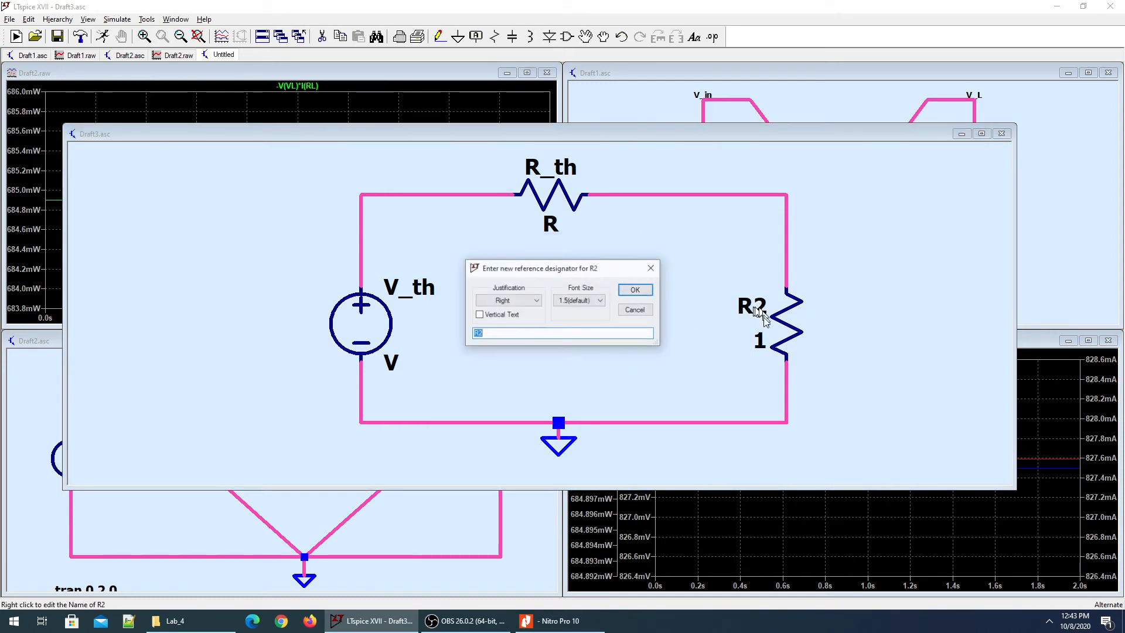
left_click(621, 334)
type("_L")
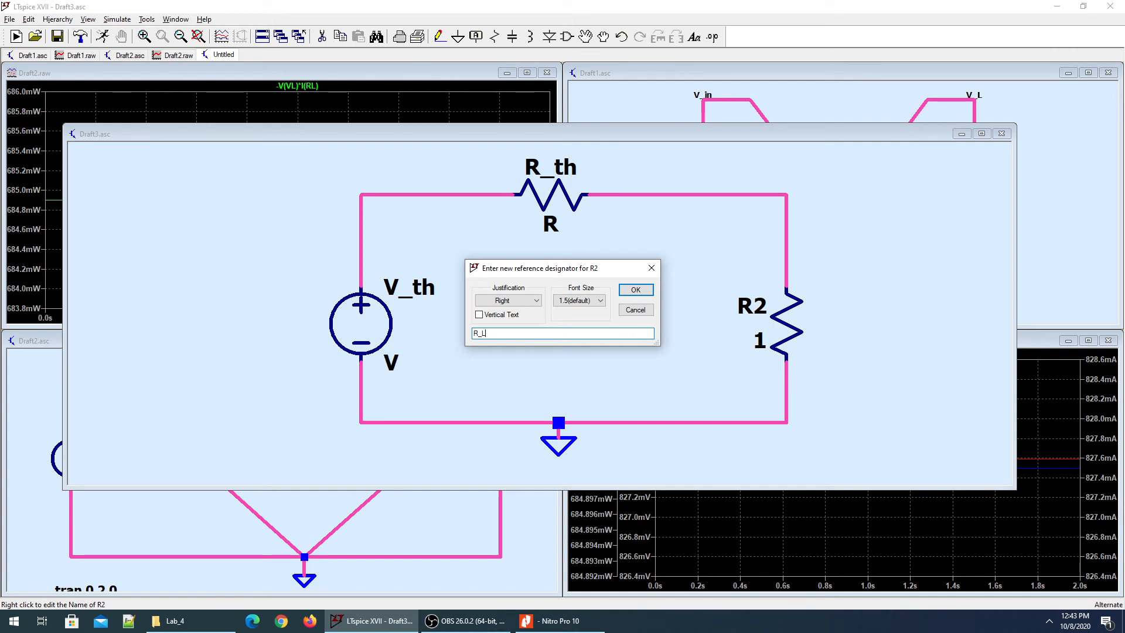
key("Return")
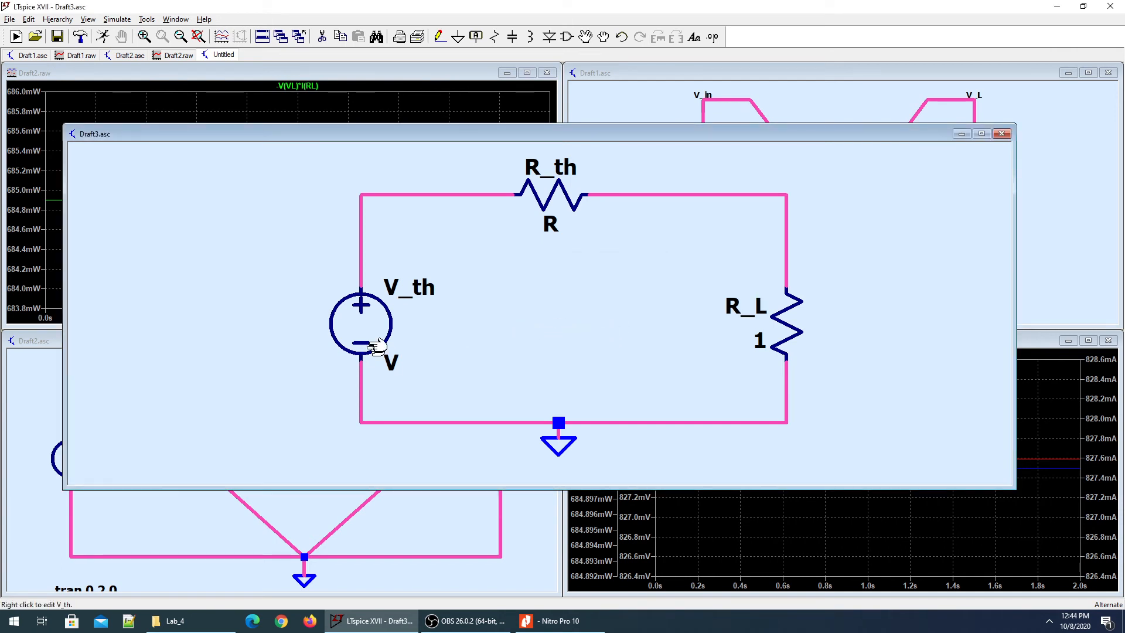
Check the worksheet and set V_th's DC value to 8.
key("alt+Tab")
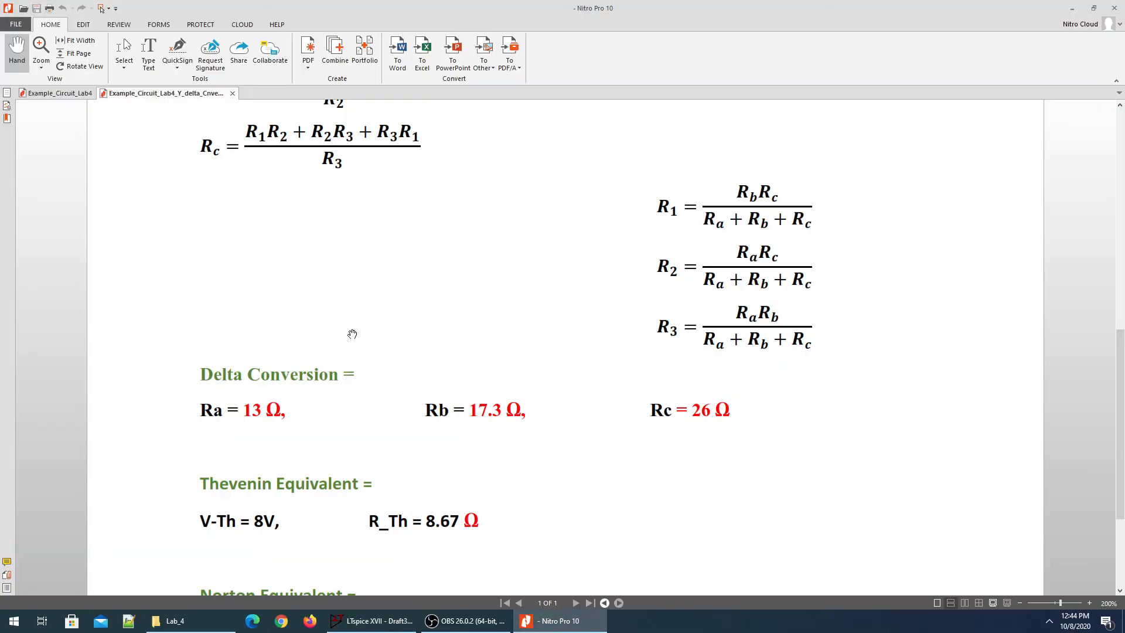
key("alt+Tab")
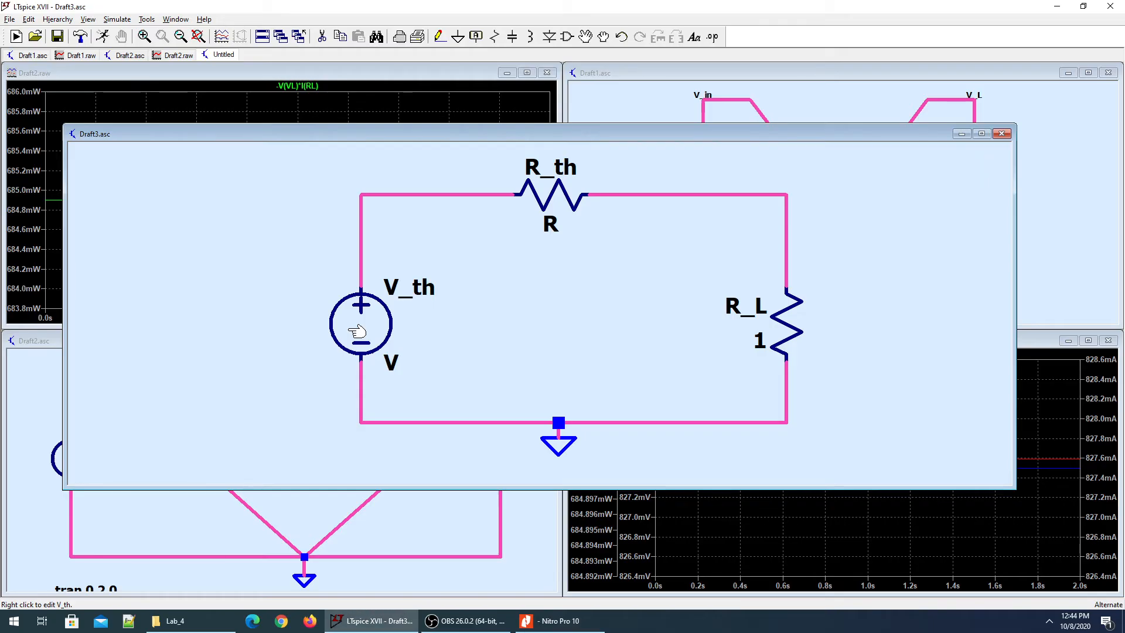
right_click(350, 332)
type("8")
key("Return")
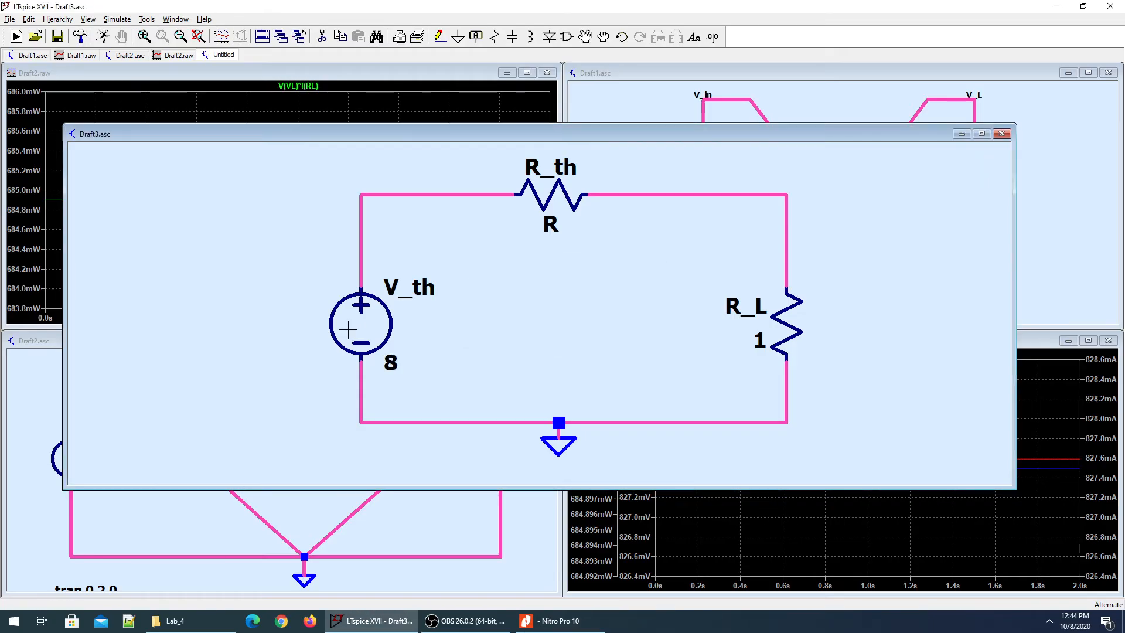
Set R_th's resistance to 8.67 and maximize the schematic window.
key("alt+Tab")
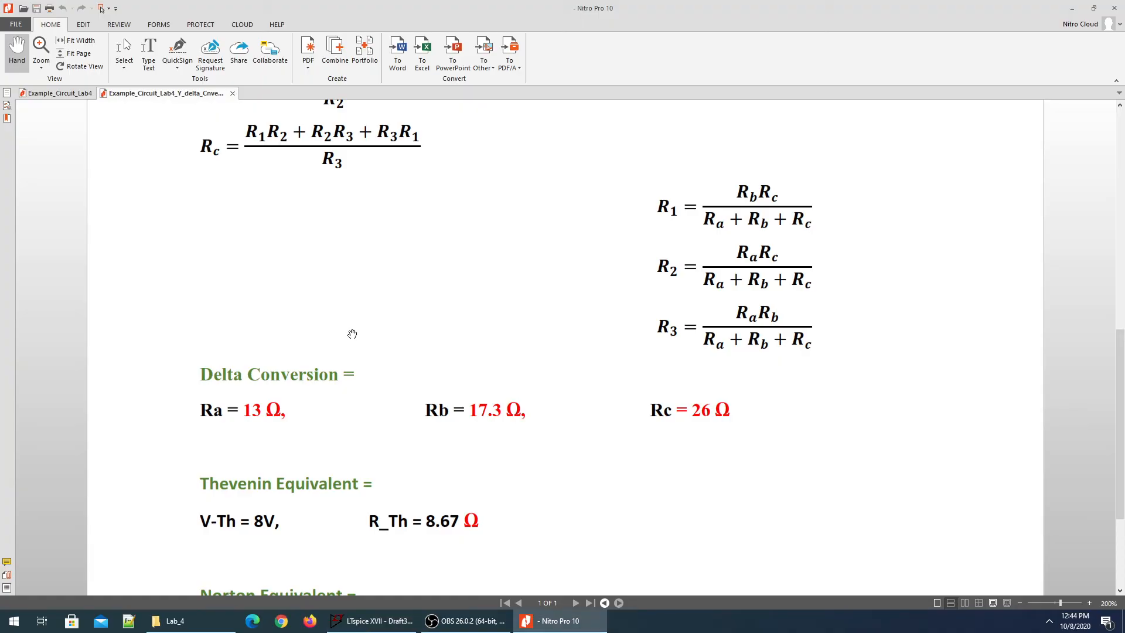
key("alt+Tab")
right_click(543, 205)
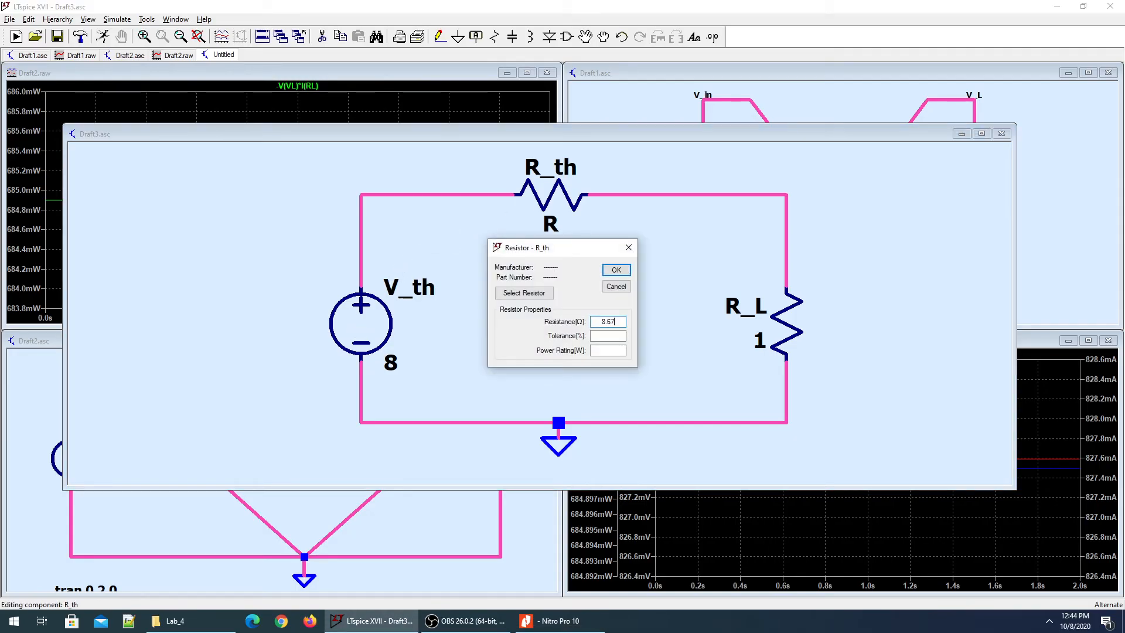
key("Return")
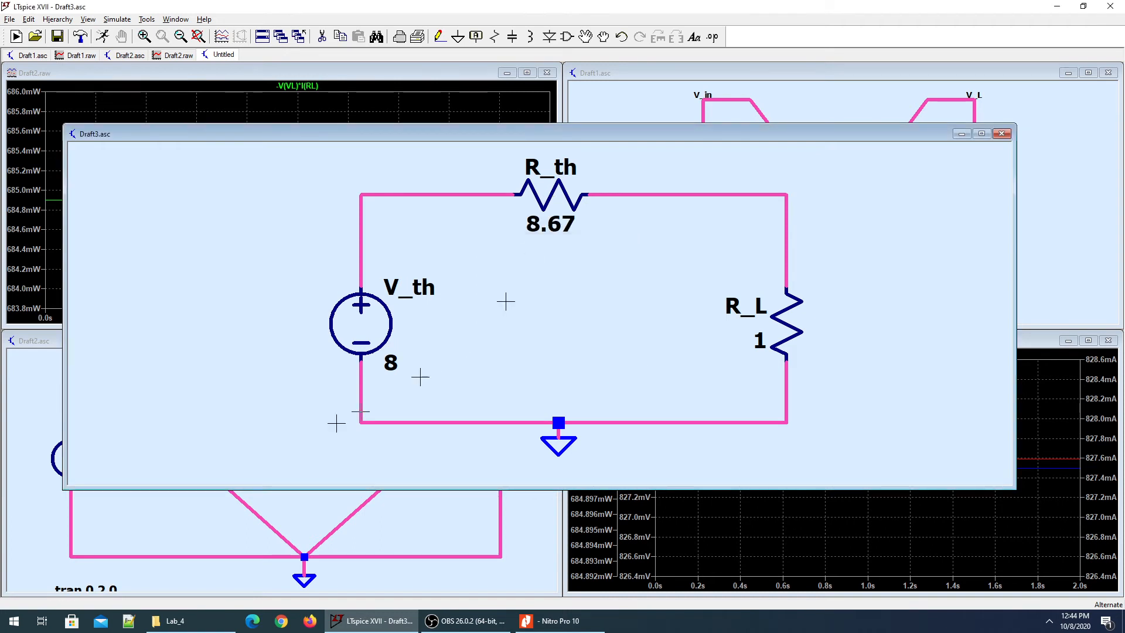
double_click(479, 136)
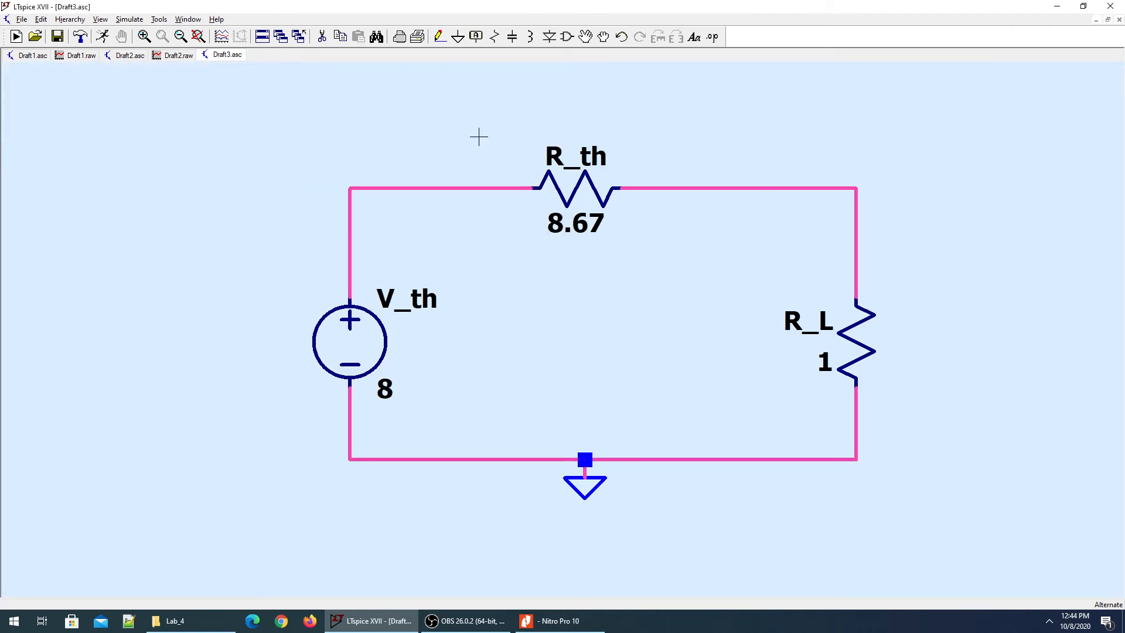
Run the Thevenin circuit as a .tran 0 2 0 simulation, saving data from time 0.
left_click(102, 37)
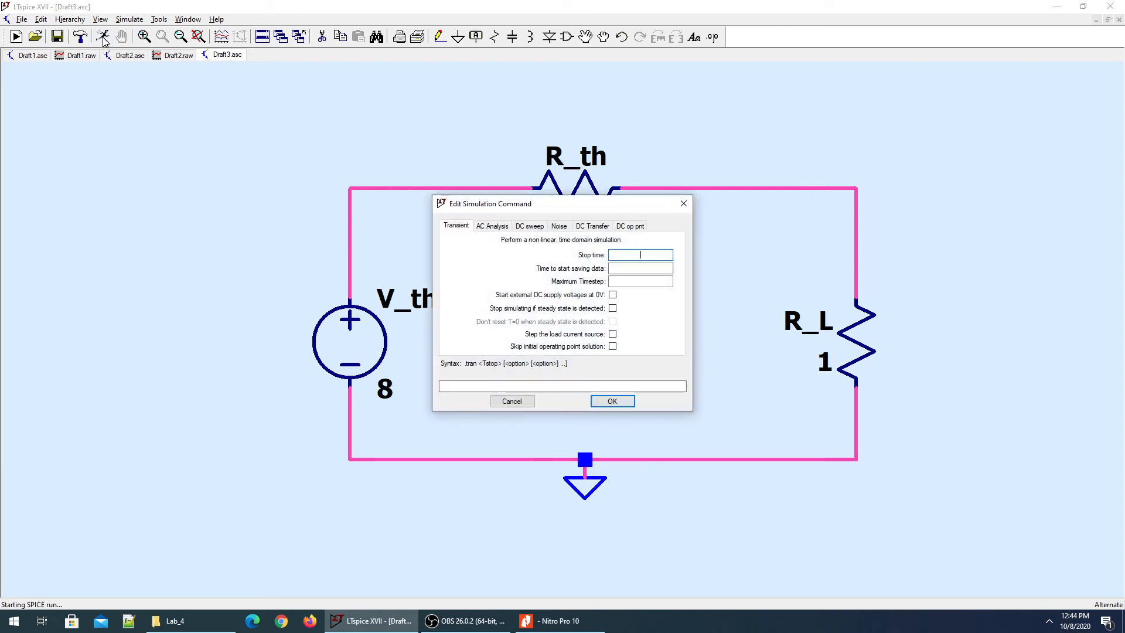
left_click(644, 269)
type("0")
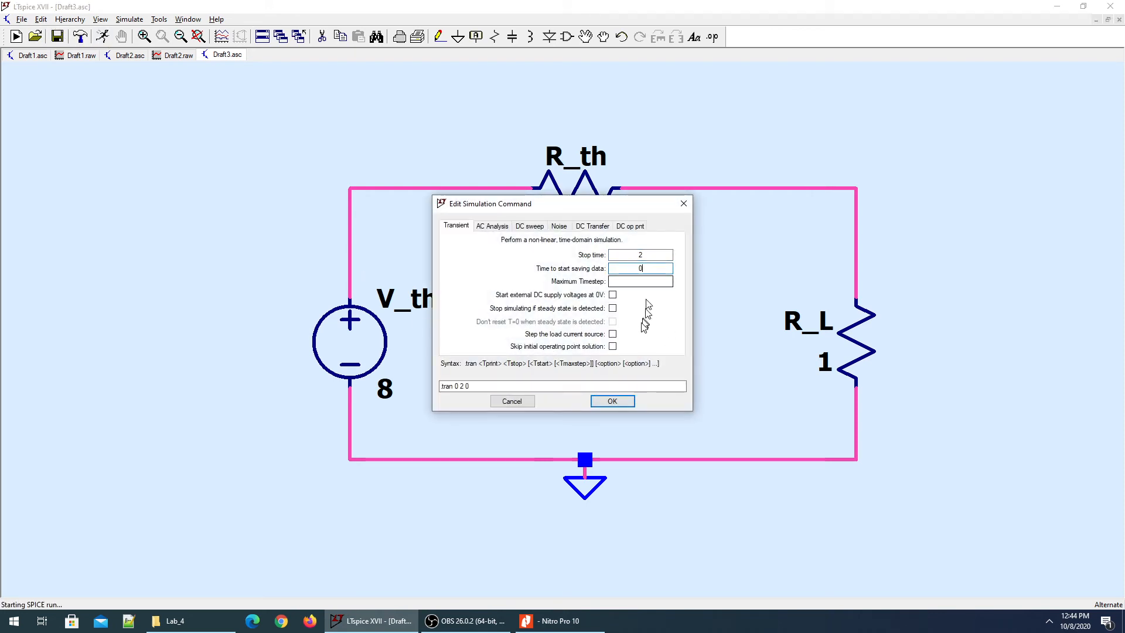
left_click(612, 402)
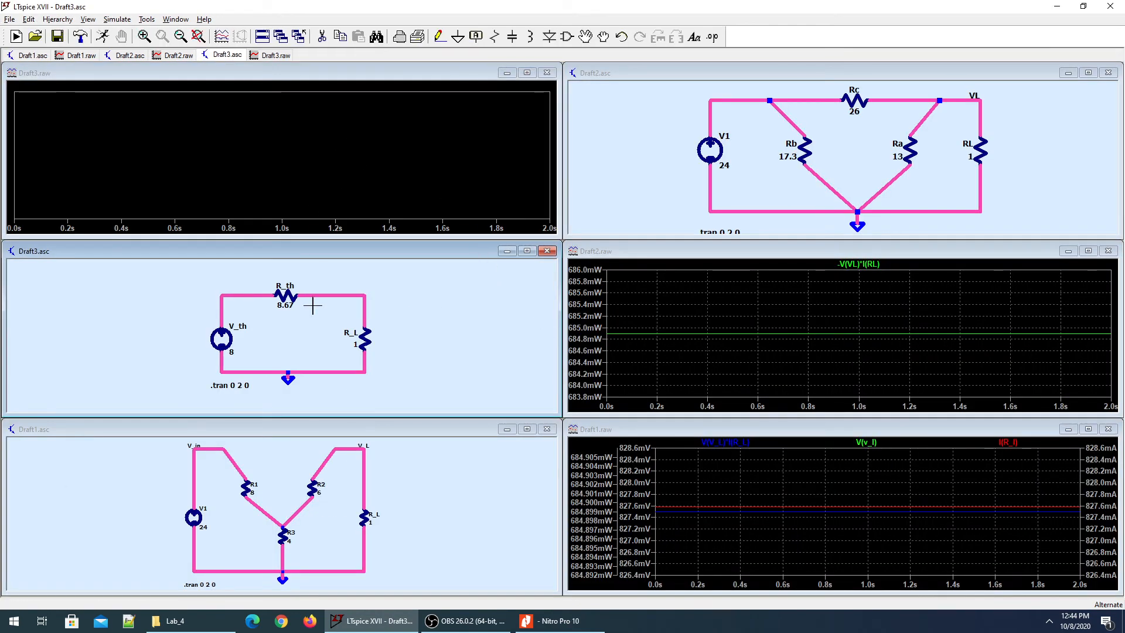
Label the top-right node of the Thevenin circuit V_L.
left_click(367, 295)
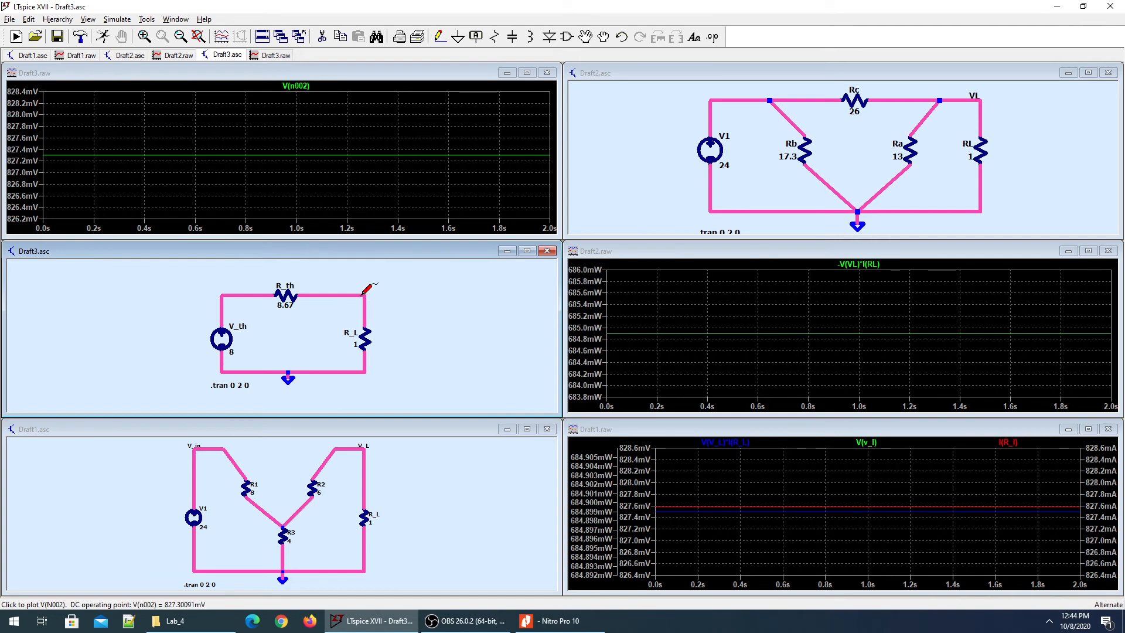
key("F4")
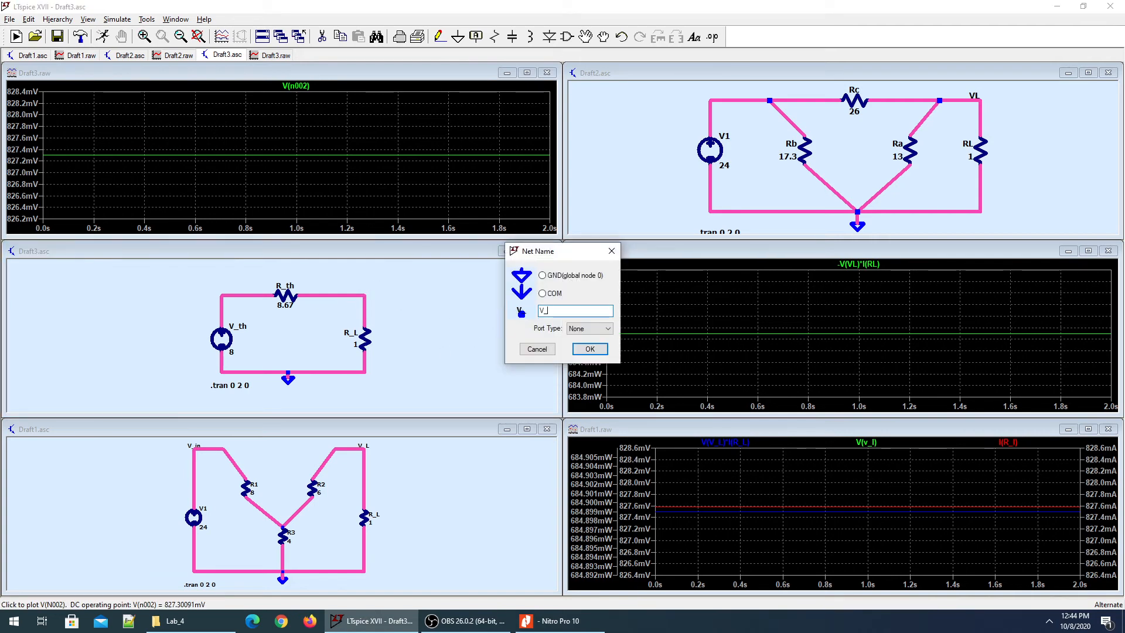
type("V_L")
key("Return")
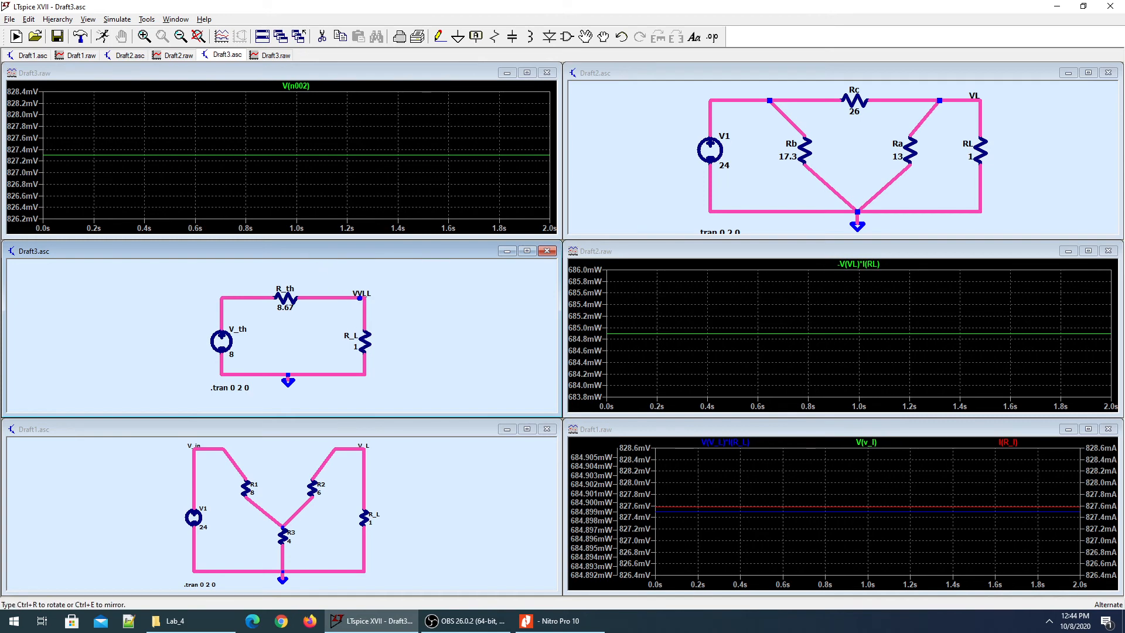
left_click(362, 296)
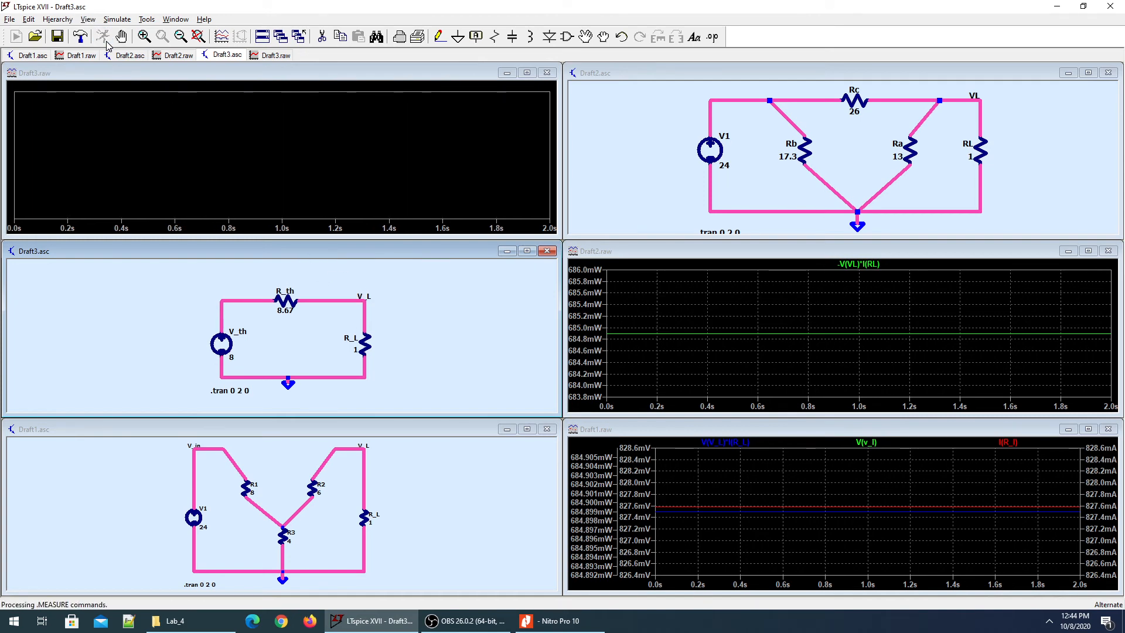
Plot R_L's power, about 684.4 mW, then start blank Draft4 and show the worksheet.
left_click(355, 300)
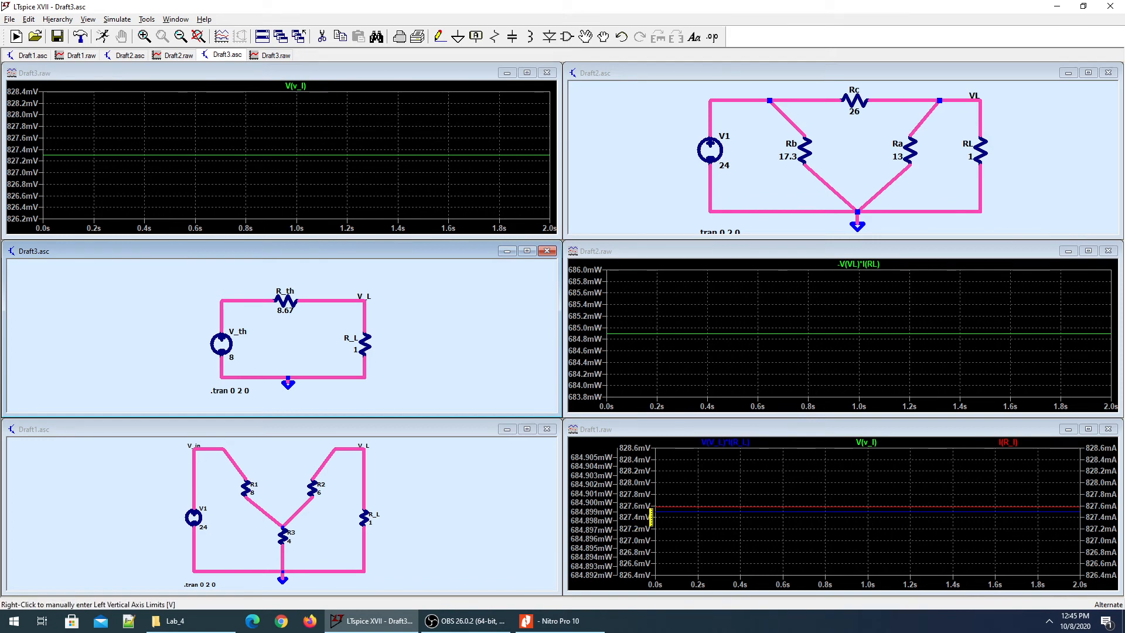
left_click(368, 334)
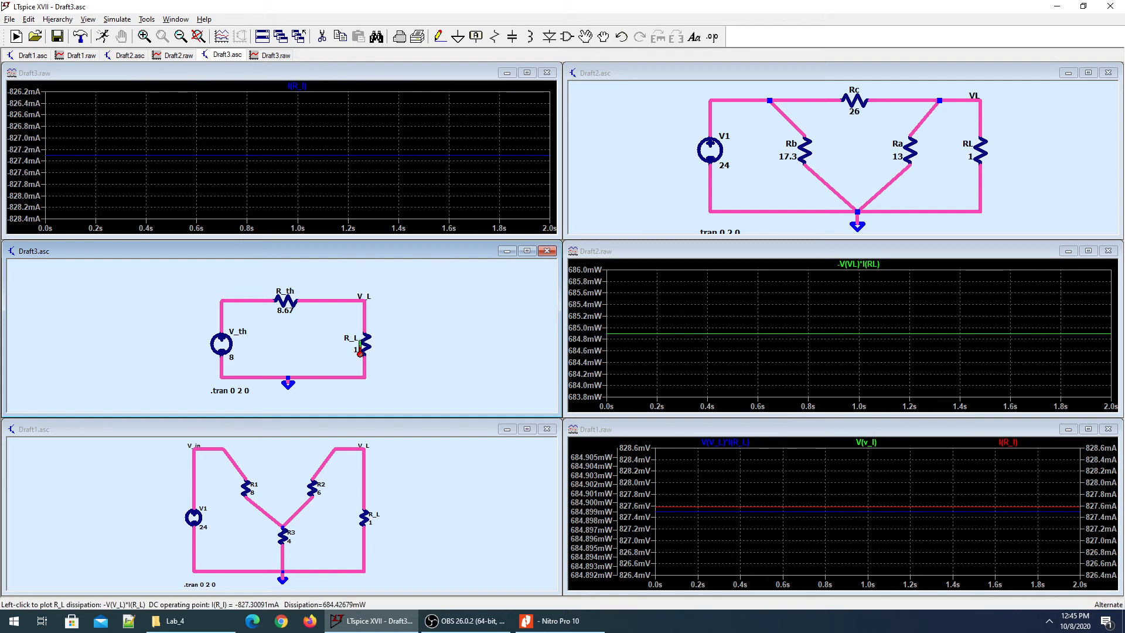
left_click(360, 352, "alt")
left_click(360, 352, "alt")
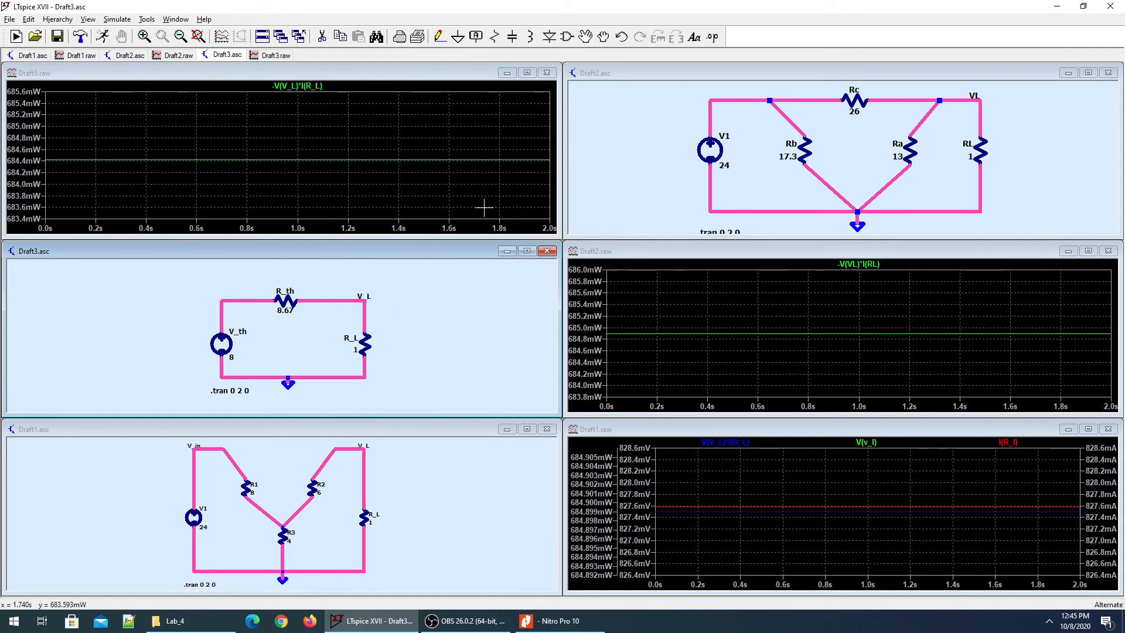
left_click(16, 37)
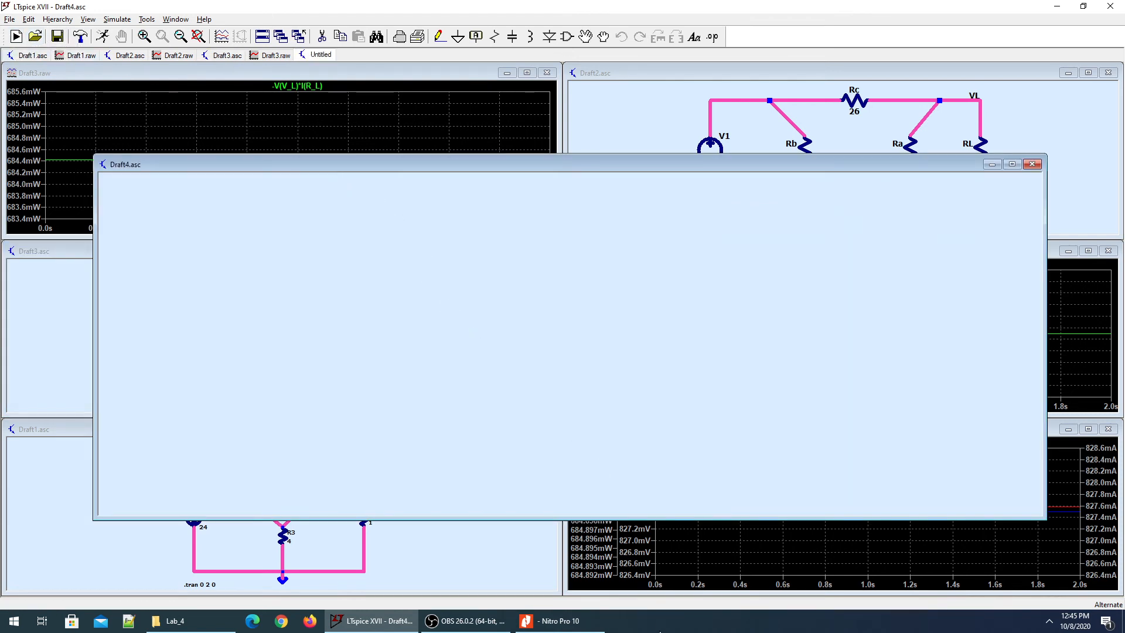
left_click(545, 621)
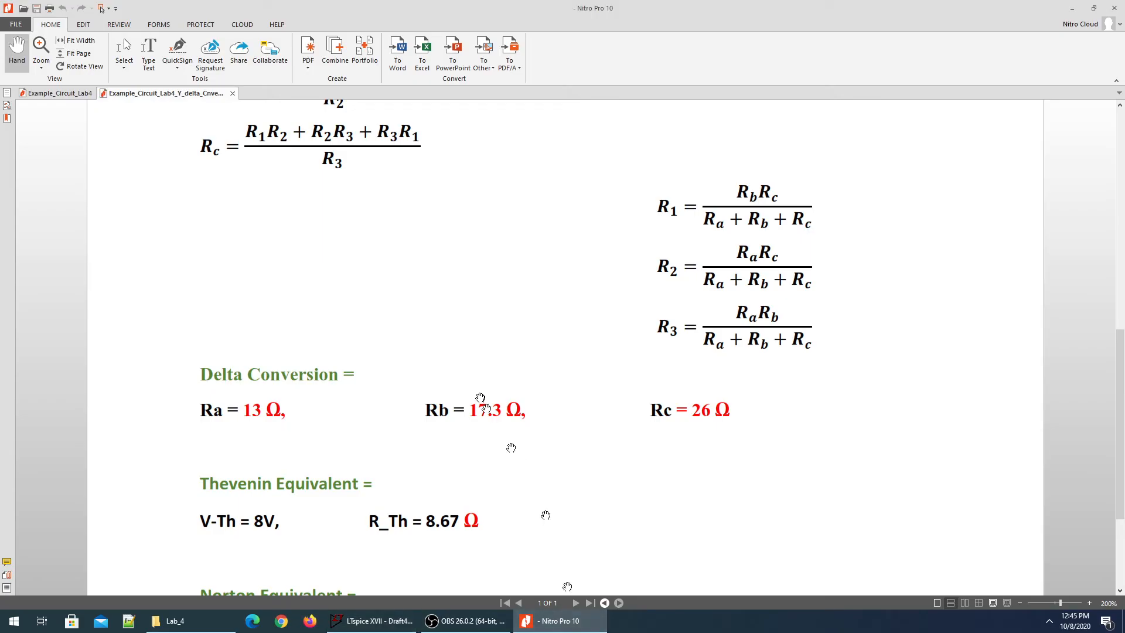
Read the Norton values, 0.923 A and 8.67 Ω, then return to Draft4.
scroll(481, 398, "down", 3)
scroll(480, 398, "down", 3)
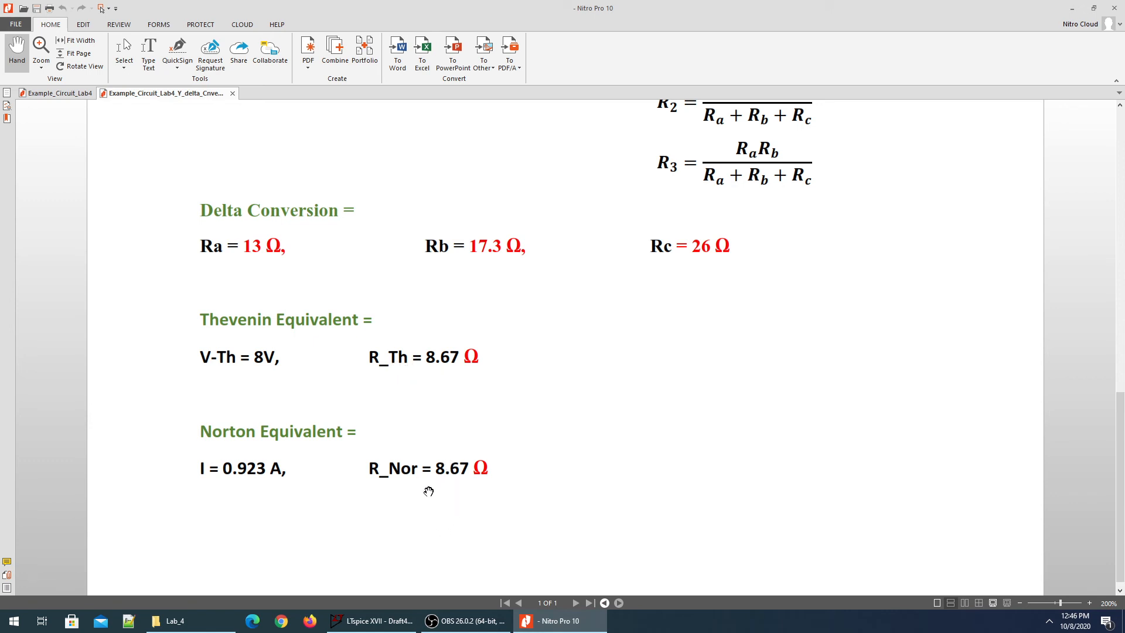
key("alt+Tab")
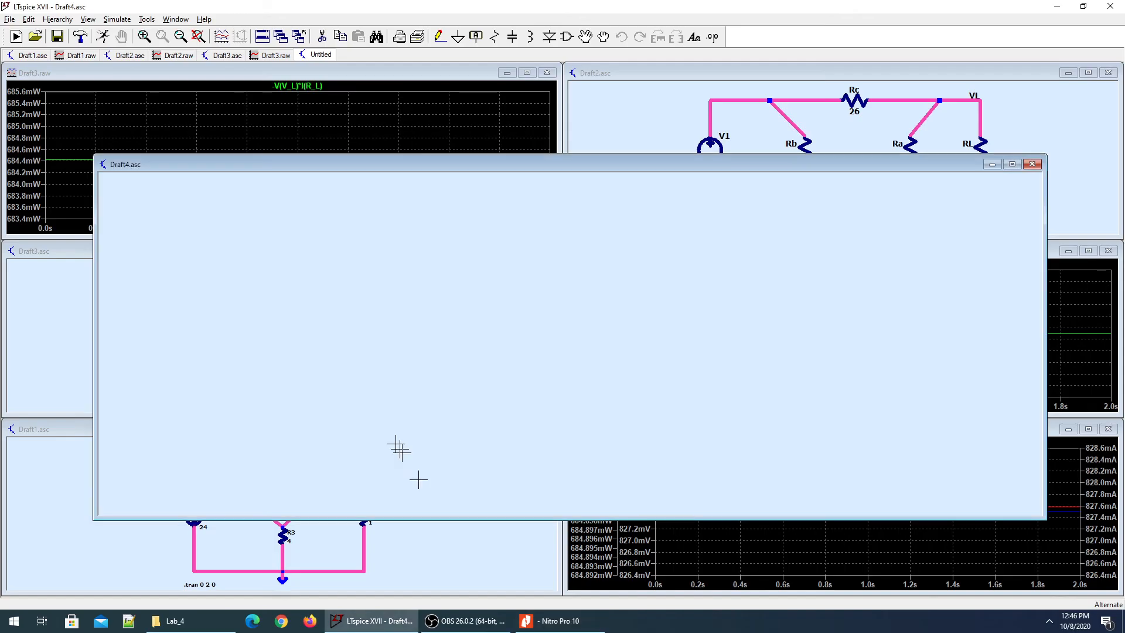
Place resistors R1 and R2, an upward-pointing current source I1, and a ground below R1.
key("r")
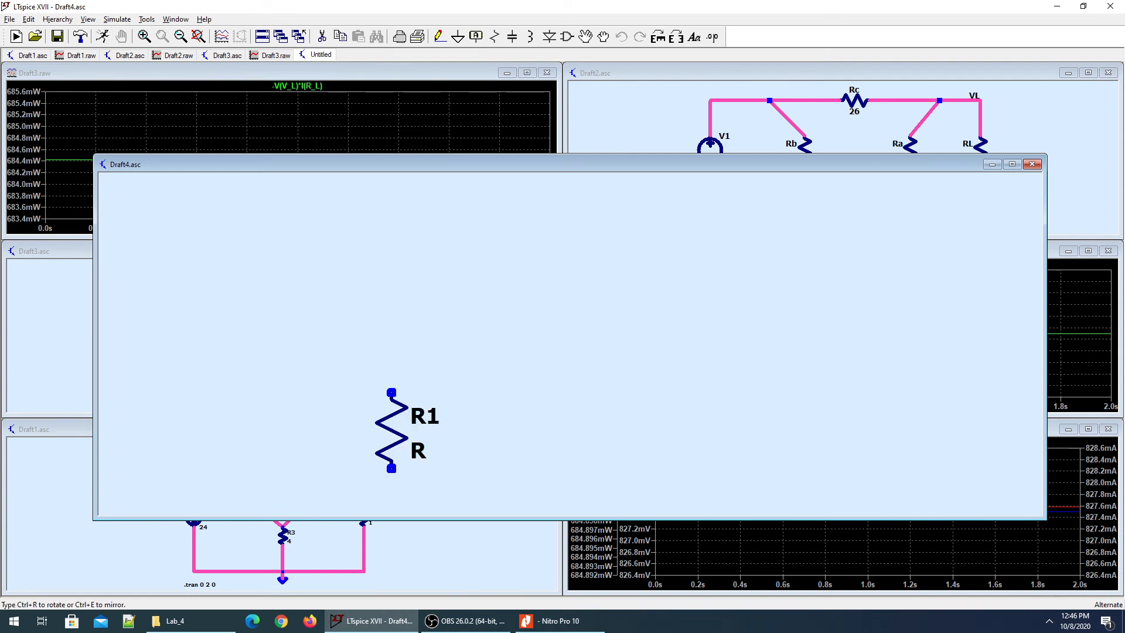
left_click(495, 331)
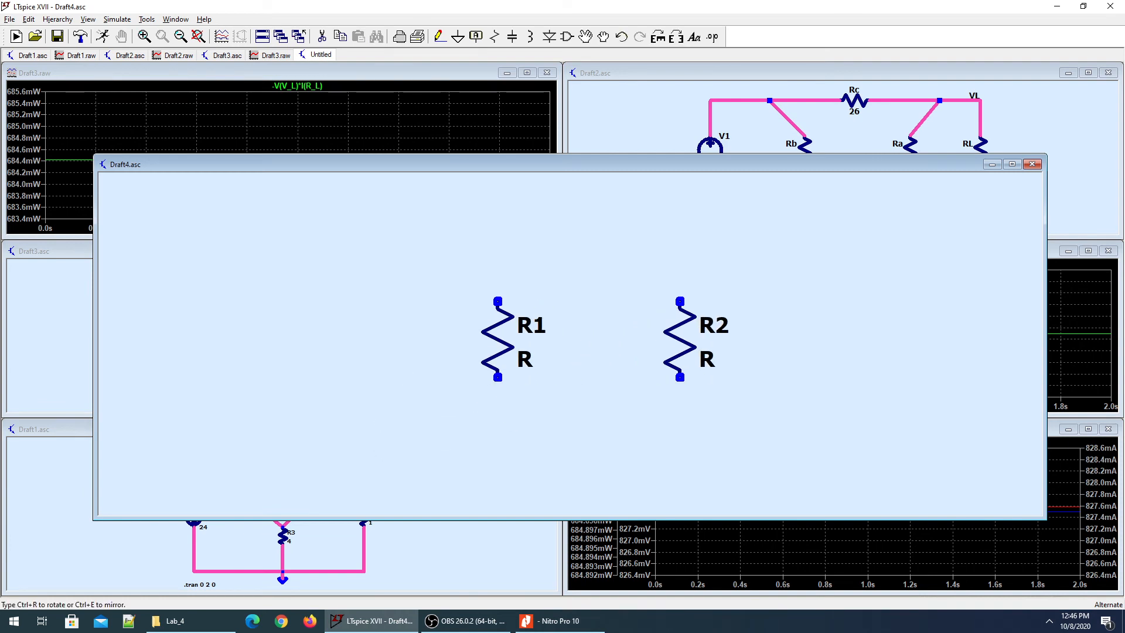
left_click(678, 331)
key("F2")
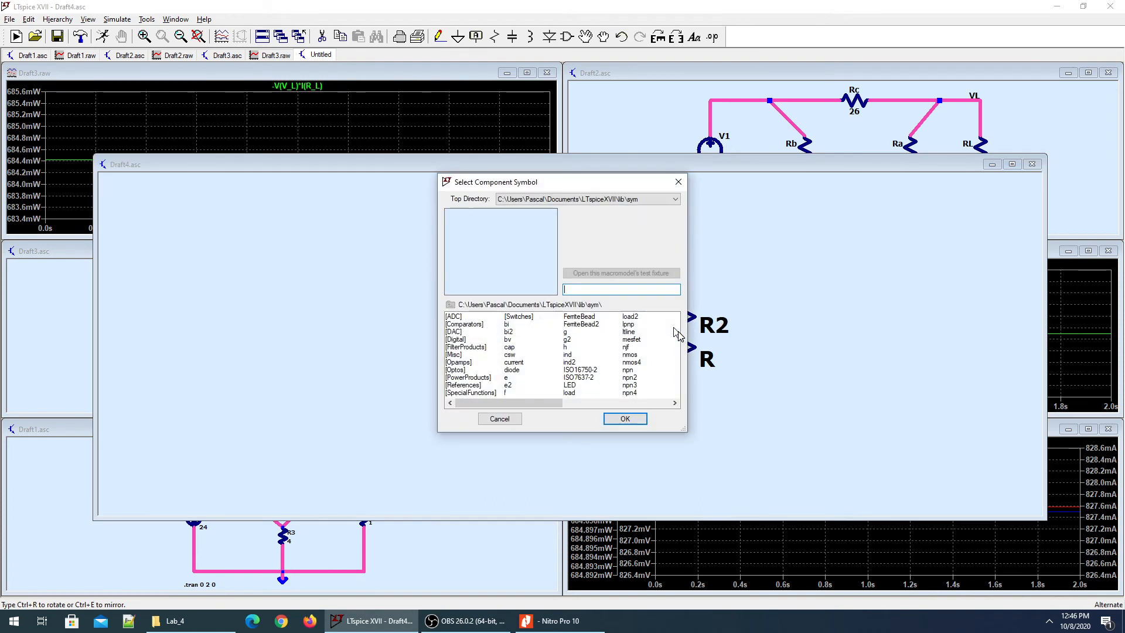
type("cu")
key("Return")
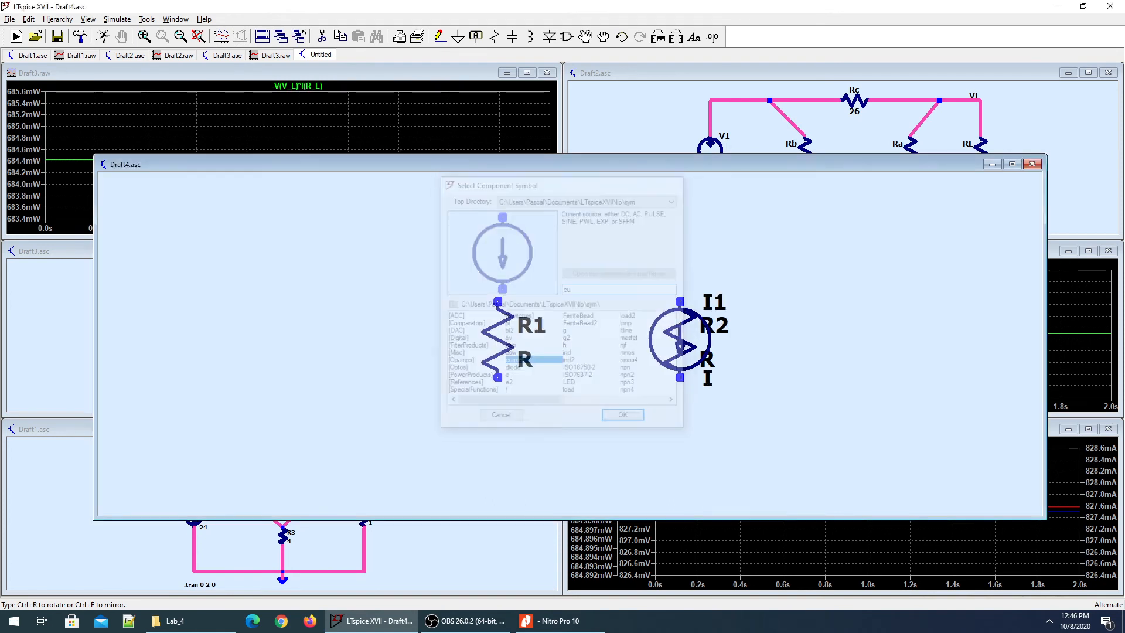
key("ctrl+r")
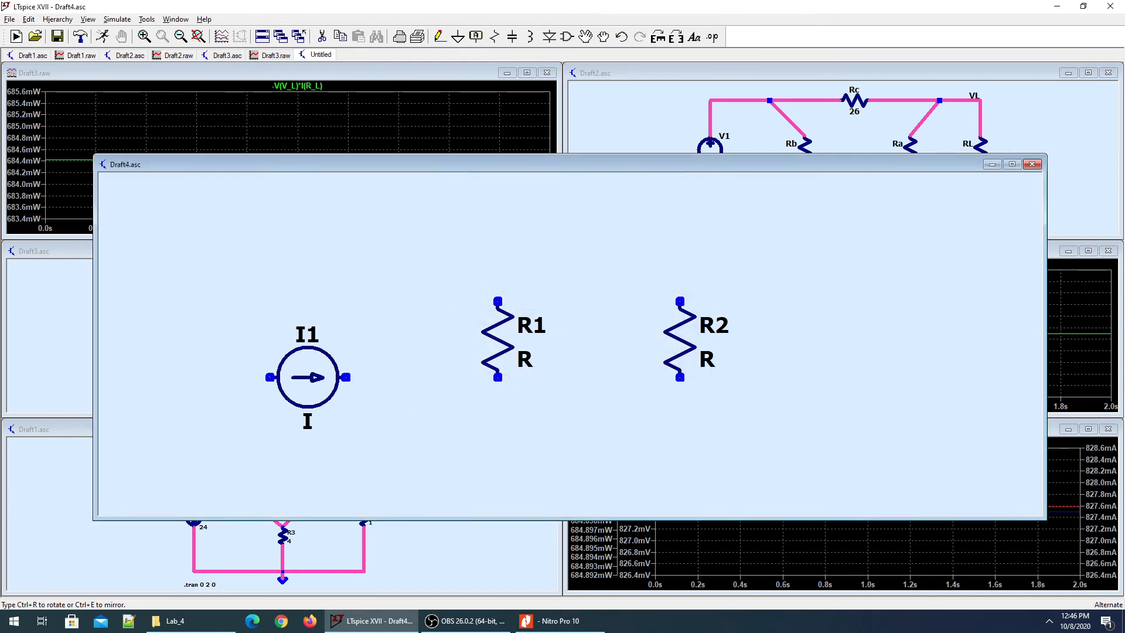
key("ctrl+r")
key("ctrl+r")
key("ctrl+r")
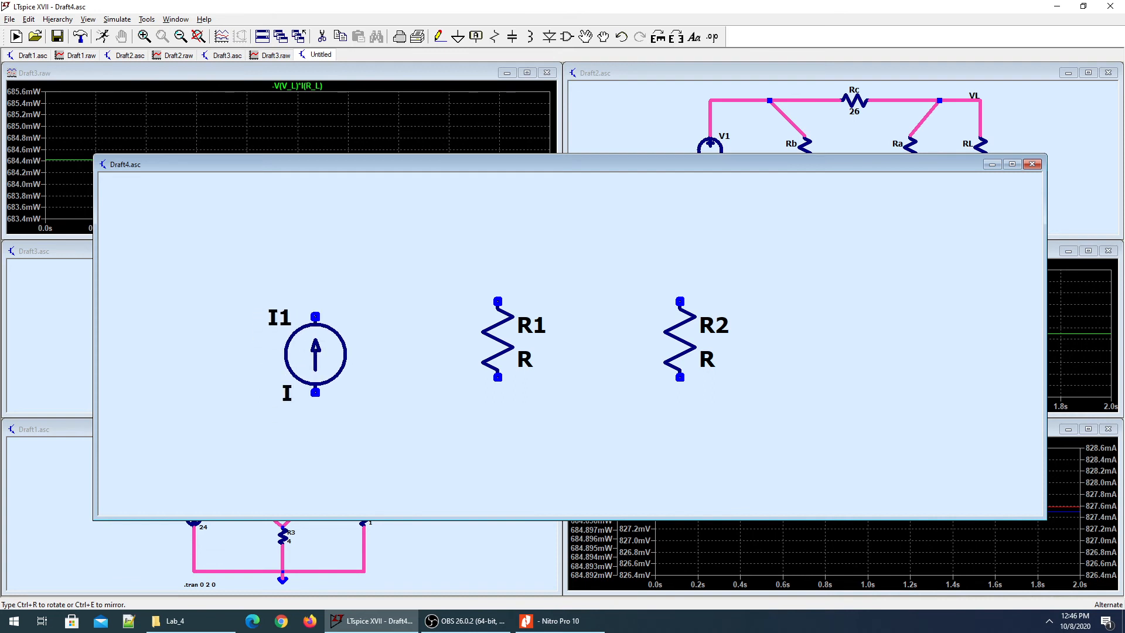
left_click(300, 343)
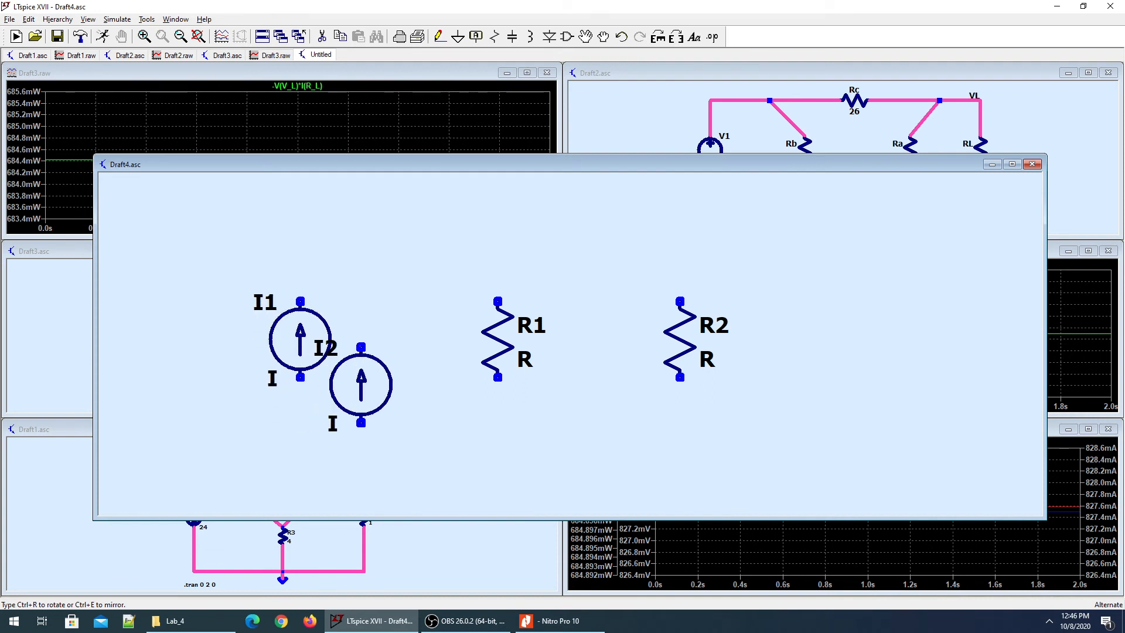
key("g")
left_click(497, 470)
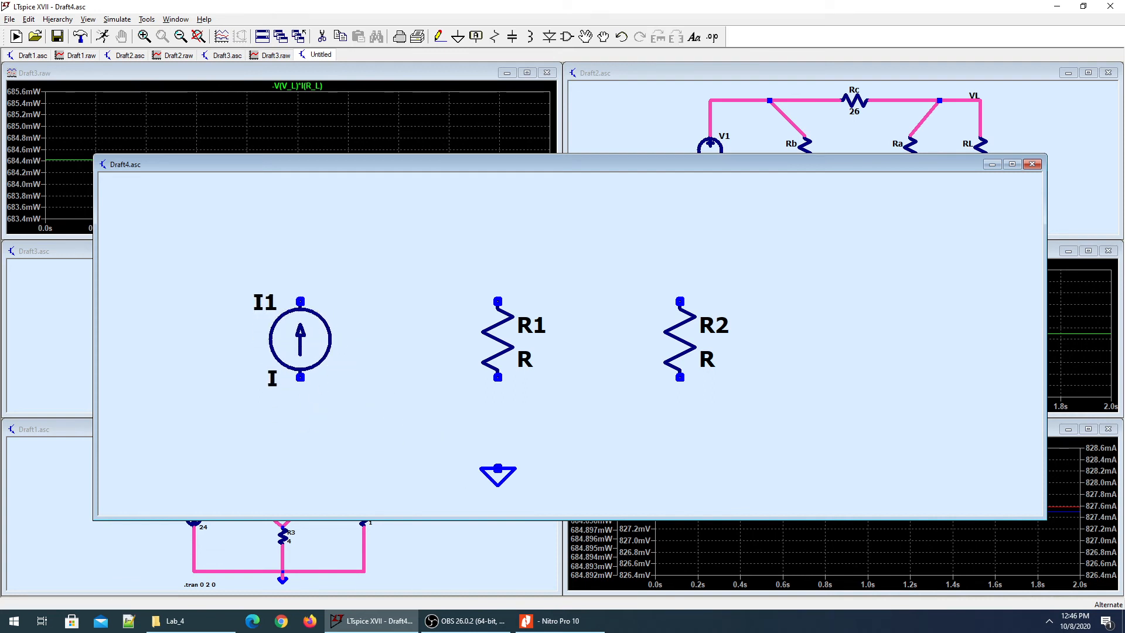
Wire I1, R1 and R2 in parallel, with the bottom rail to ground.
key("F3")
left_click(300, 301)
left_click(498, 210)
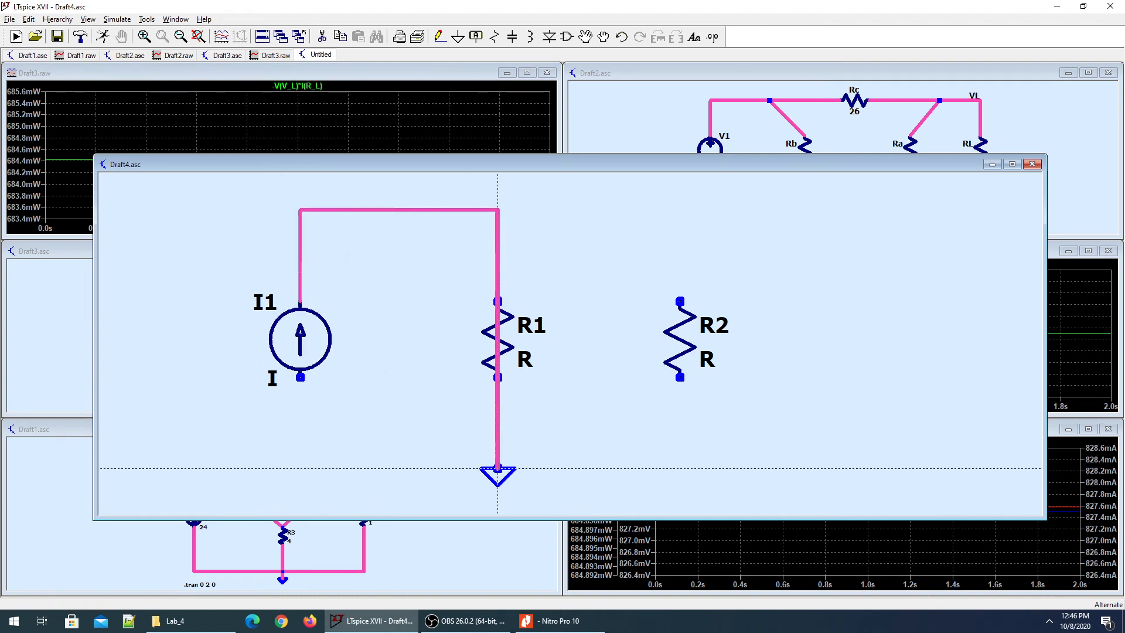
left_click(497, 469)
left_click(498, 209)
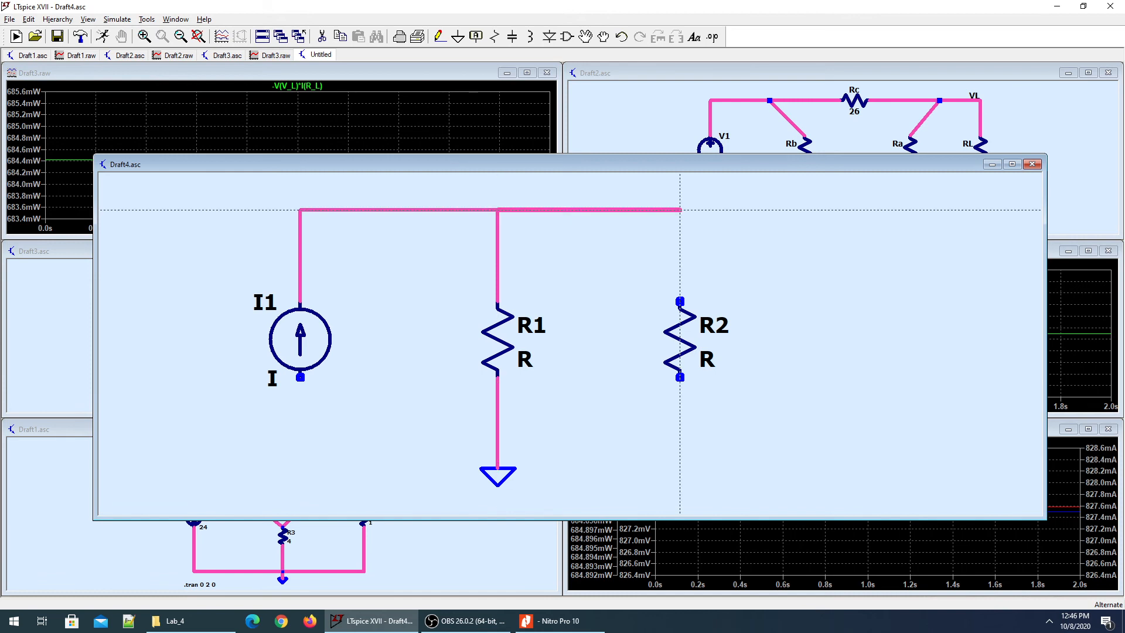
left_click(679, 209)
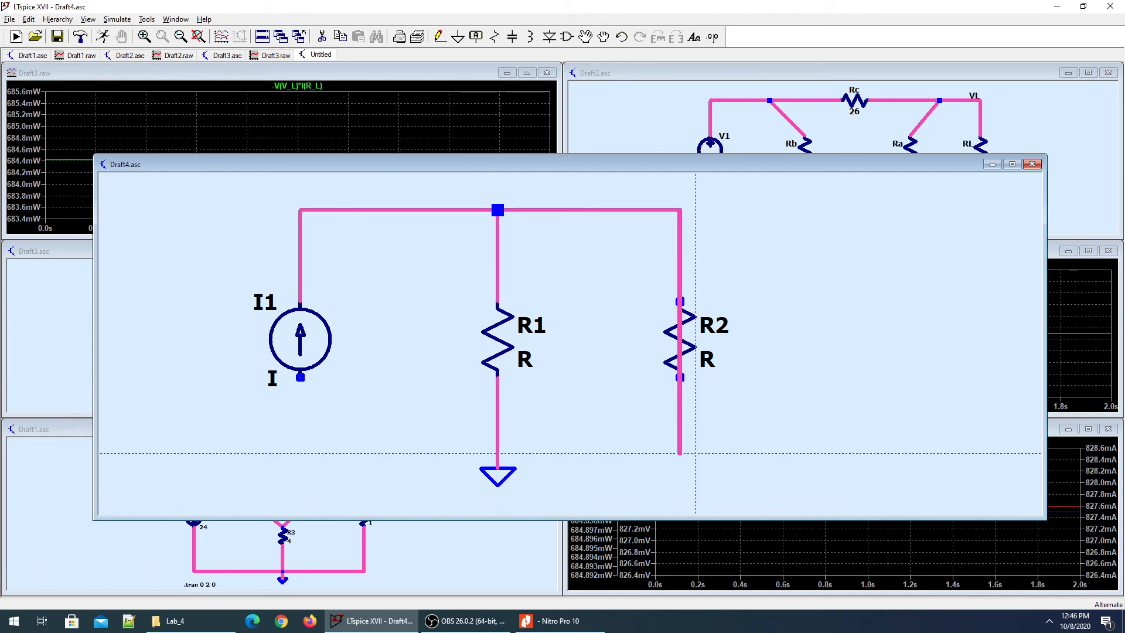
left_click(680, 453)
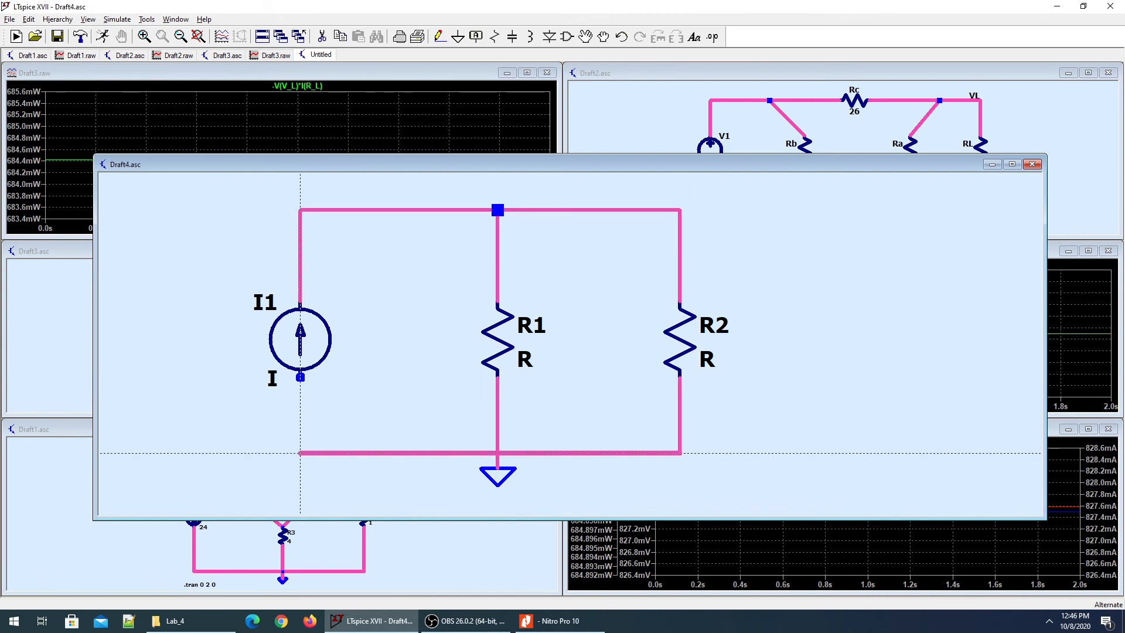
left_click(300, 377)
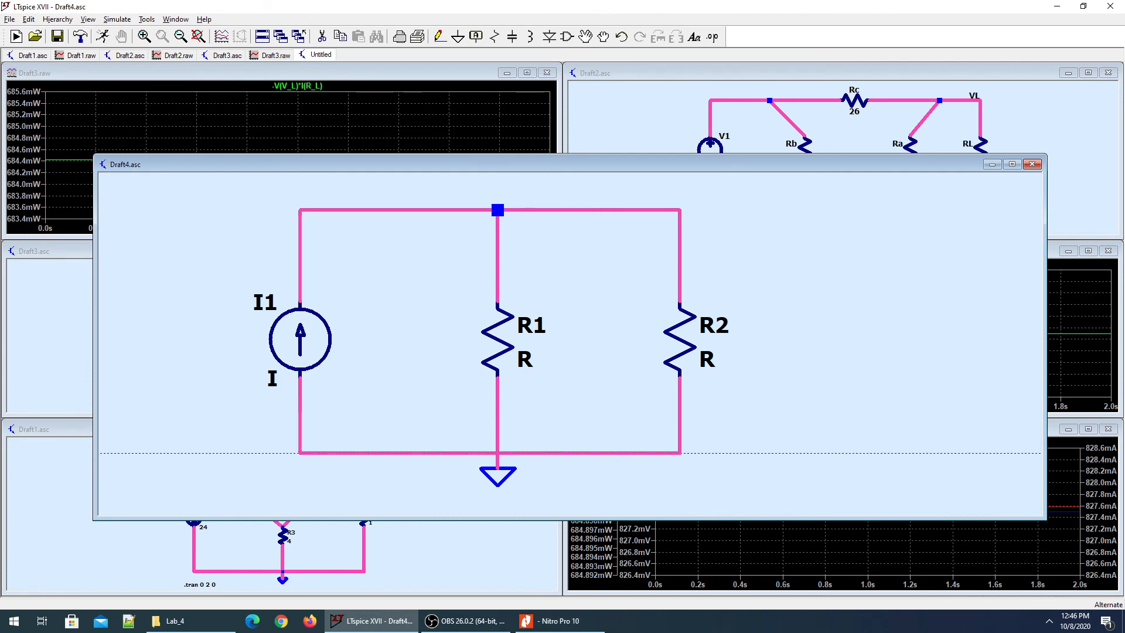
right_click(317, 351)
Set current source I1 to 0.923 from the worksheet's Norton current.
key("alt+Tab")
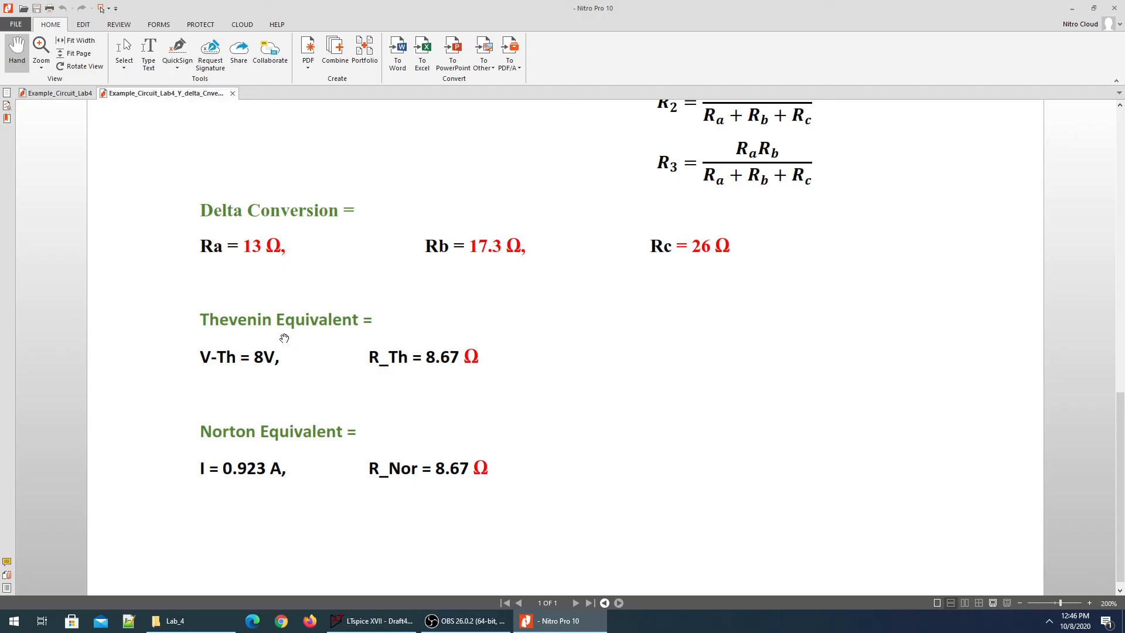
key("alt+Tab")
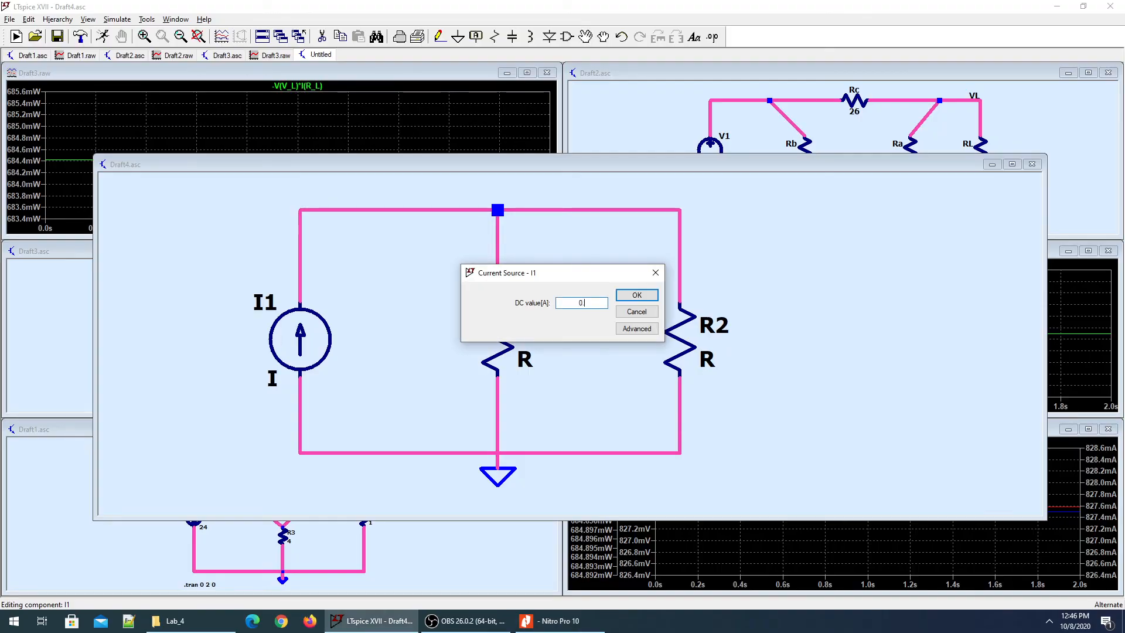
type("0.923")
key("Return")
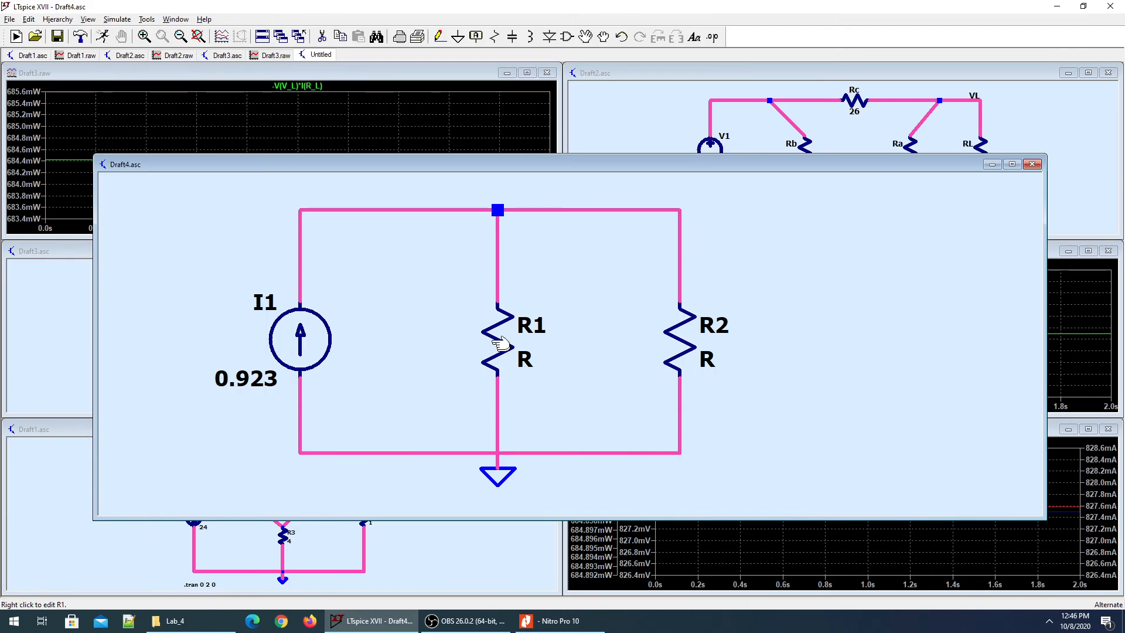
Set R1 to 8.67 Ω and confirm load R2 at 1 Ω.
key("alt+Tab")
key("alt+Tab")
right_click(499, 343)
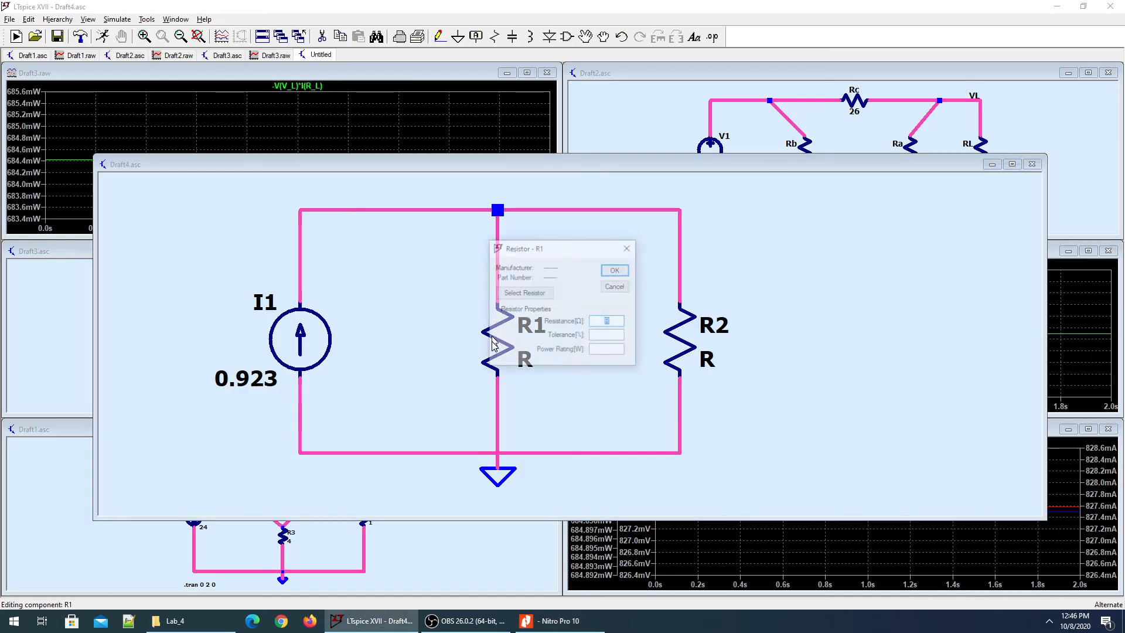
type("8.6")
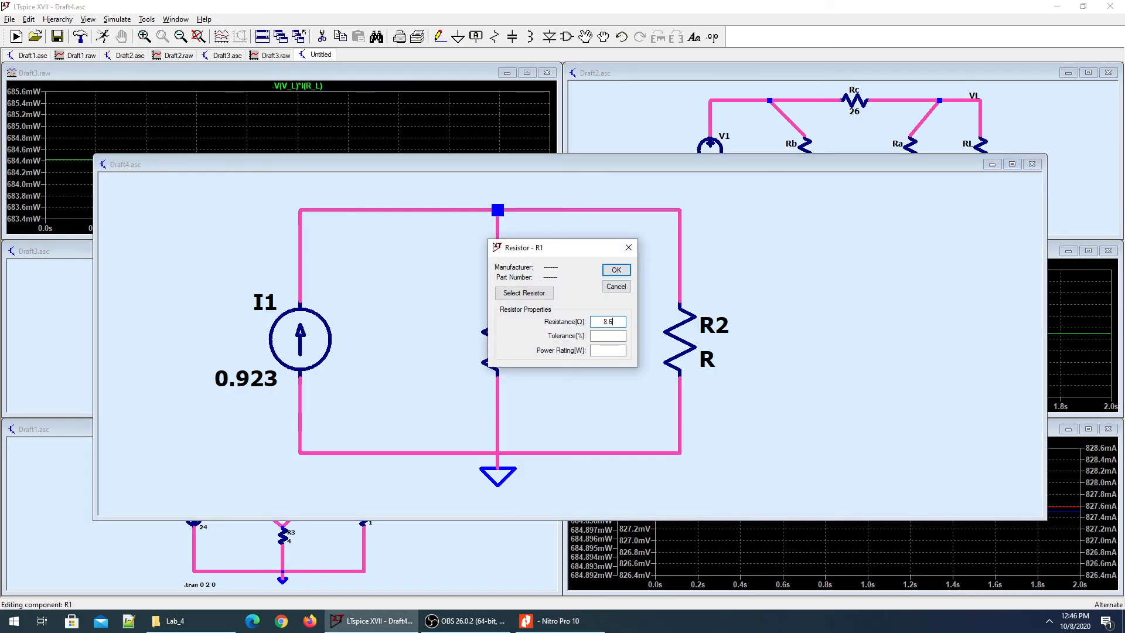
type("7")
key("Return")
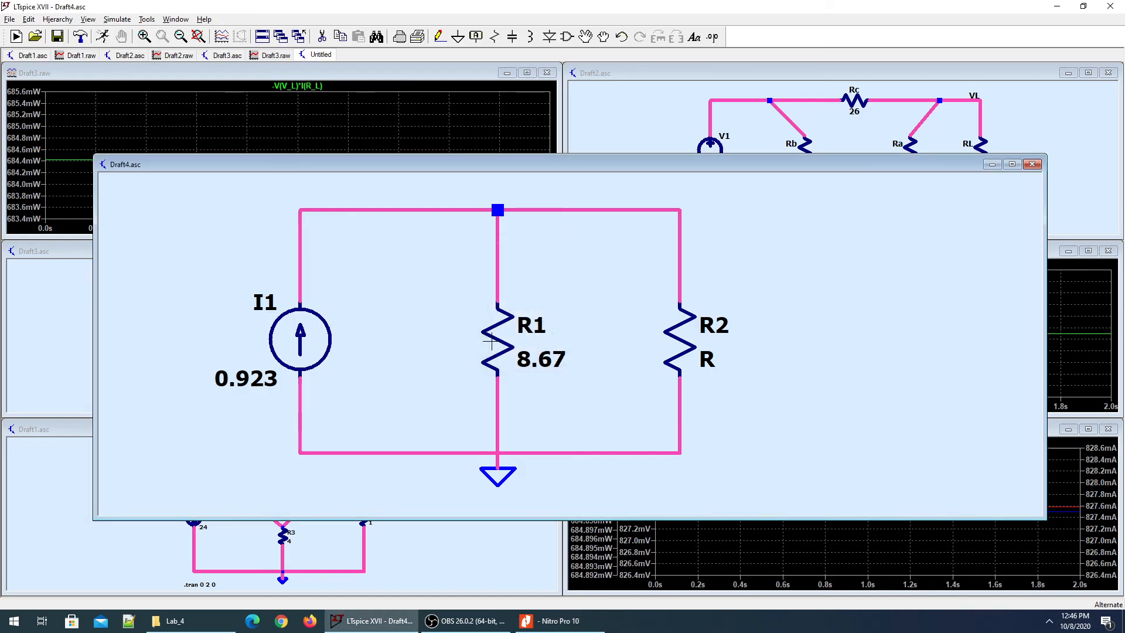
right_click(677, 357)
left_click(615, 269)
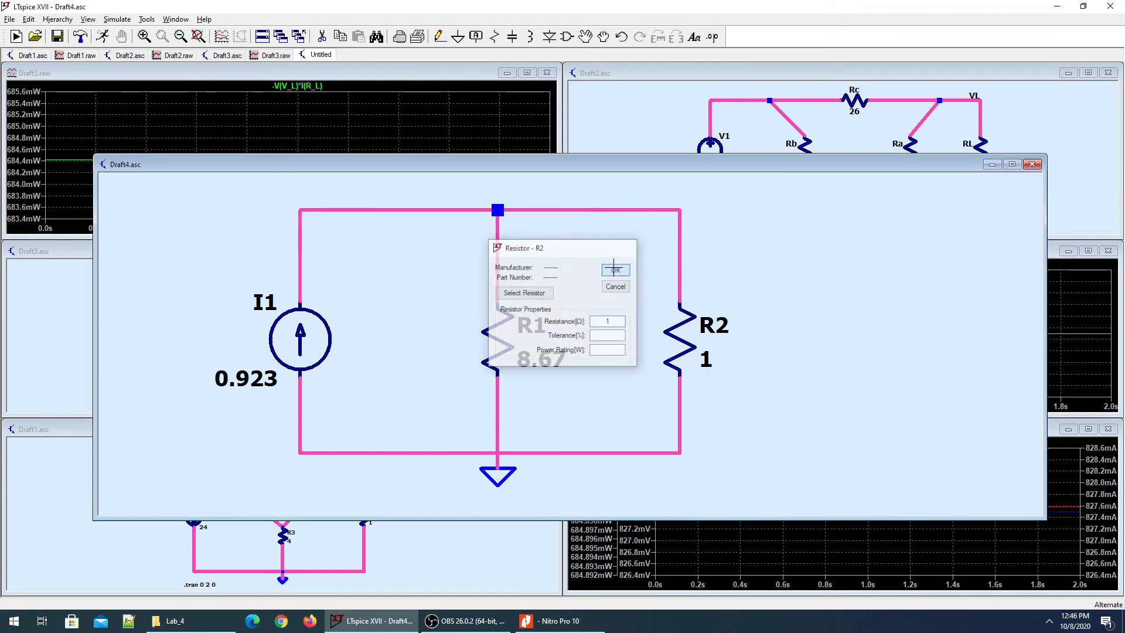
left_click(103, 36)
Run the Norton circuit as a 2 s transient, saving data from time 0.
type("2")
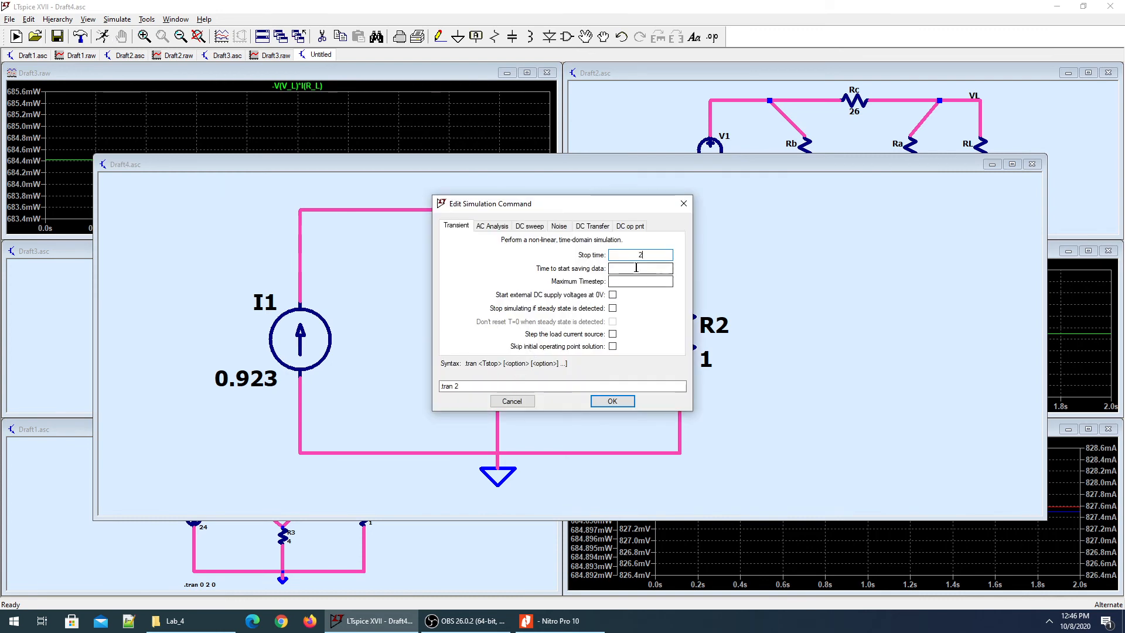
key("Tab")
type("0")
left_click(613, 401)
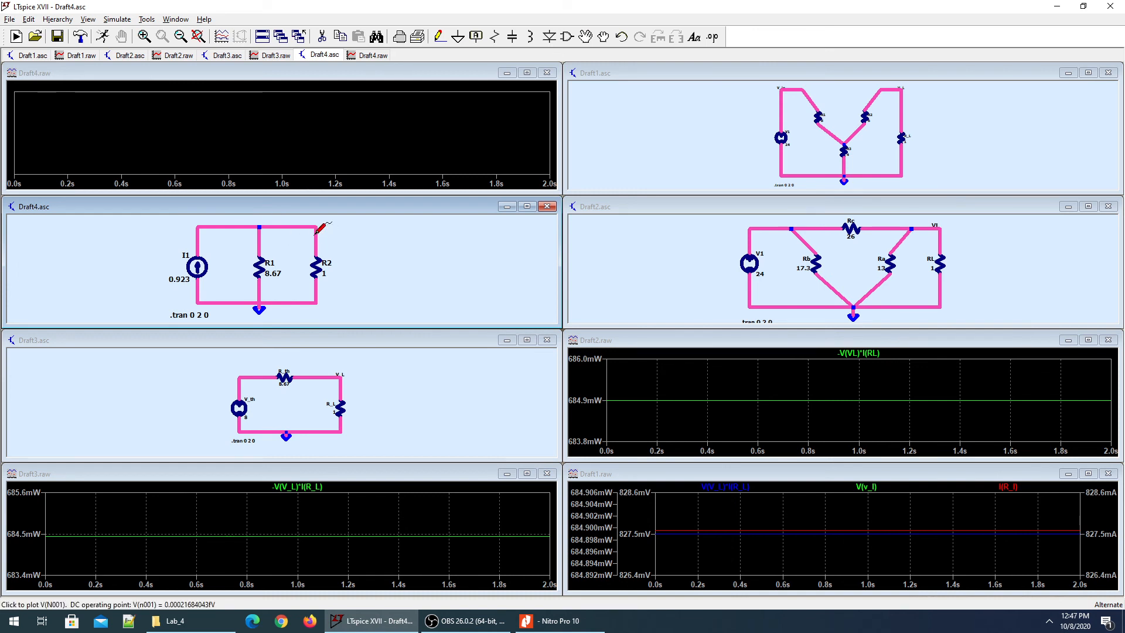
Label the top node V_L and plot V(V_L).
key("F4")
type("V")
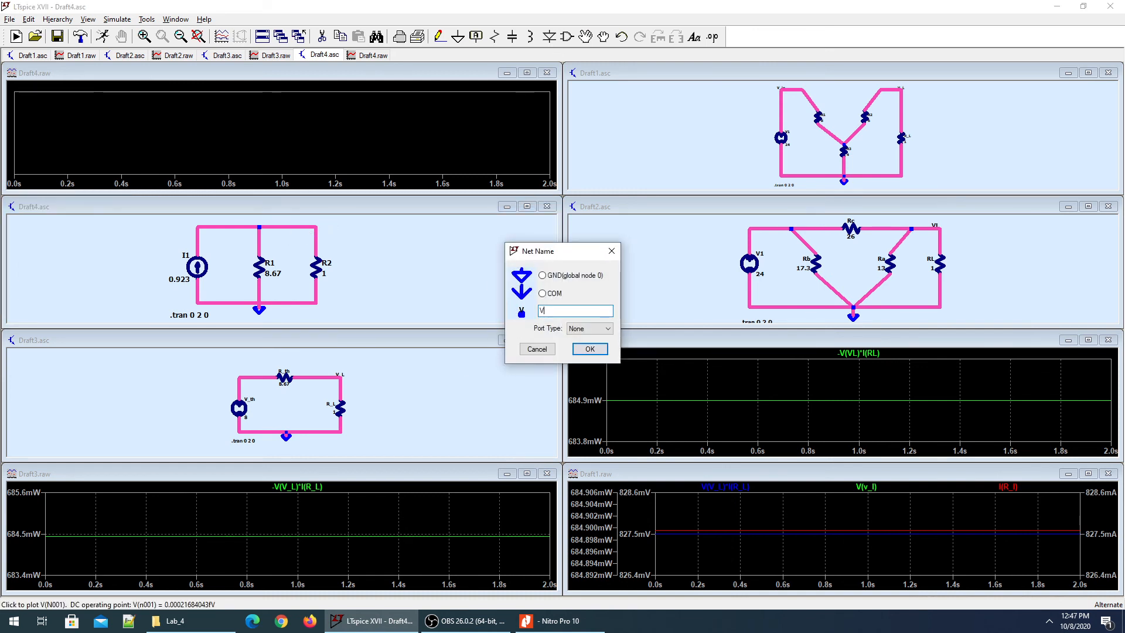
type("_L")
key("Return")
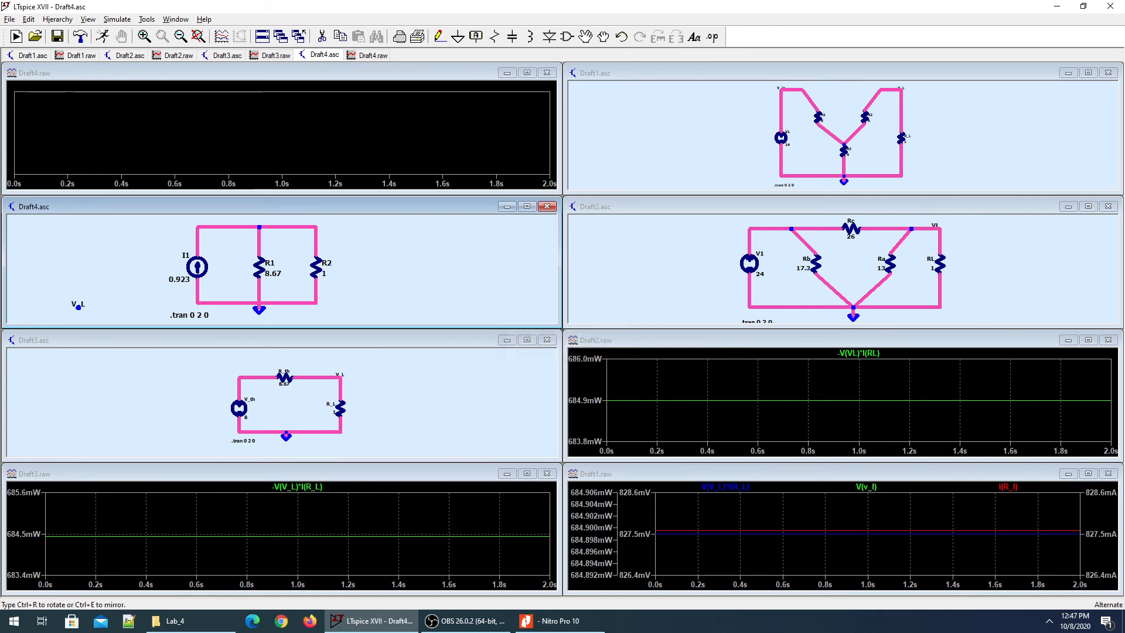
left_click(301, 230)
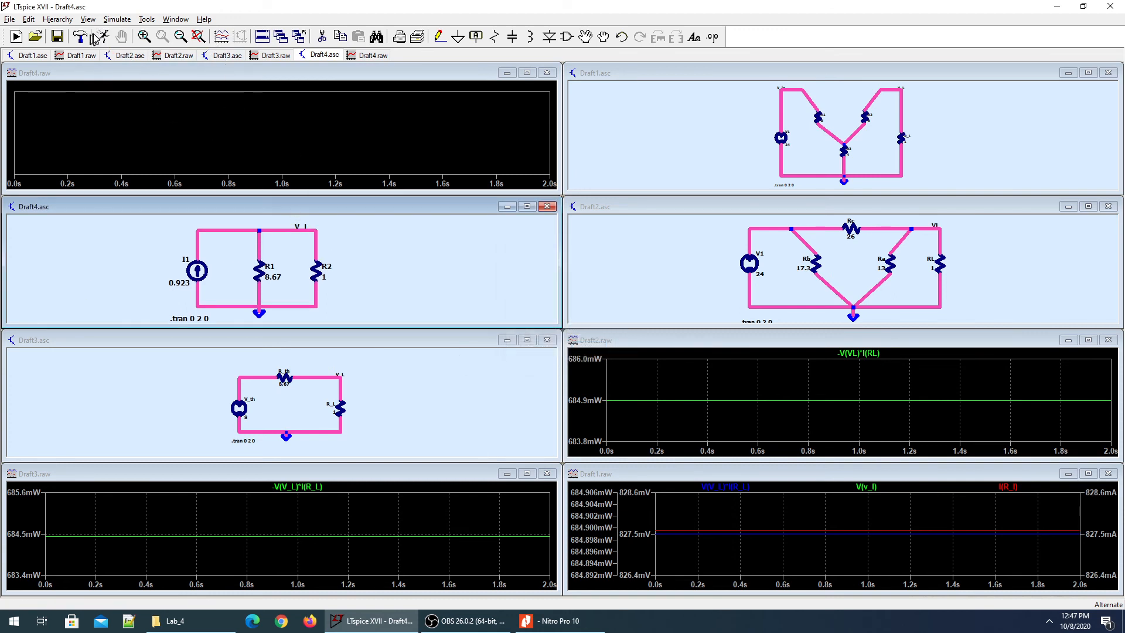
left_click(315, 231)
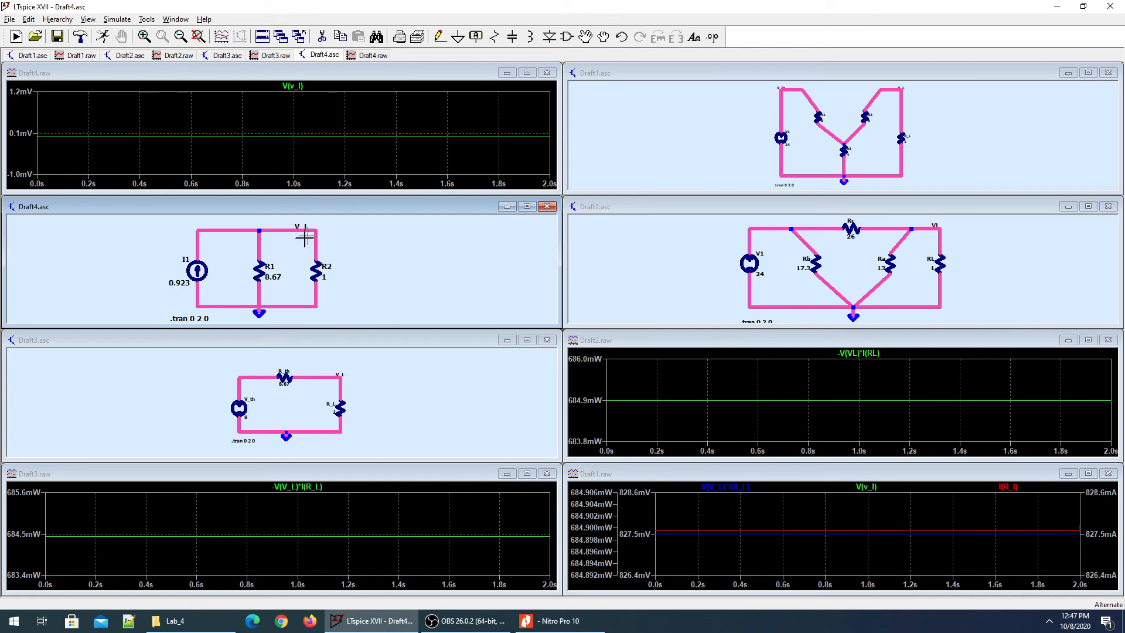
left_click(315, 240)
left_click(1108, 207)
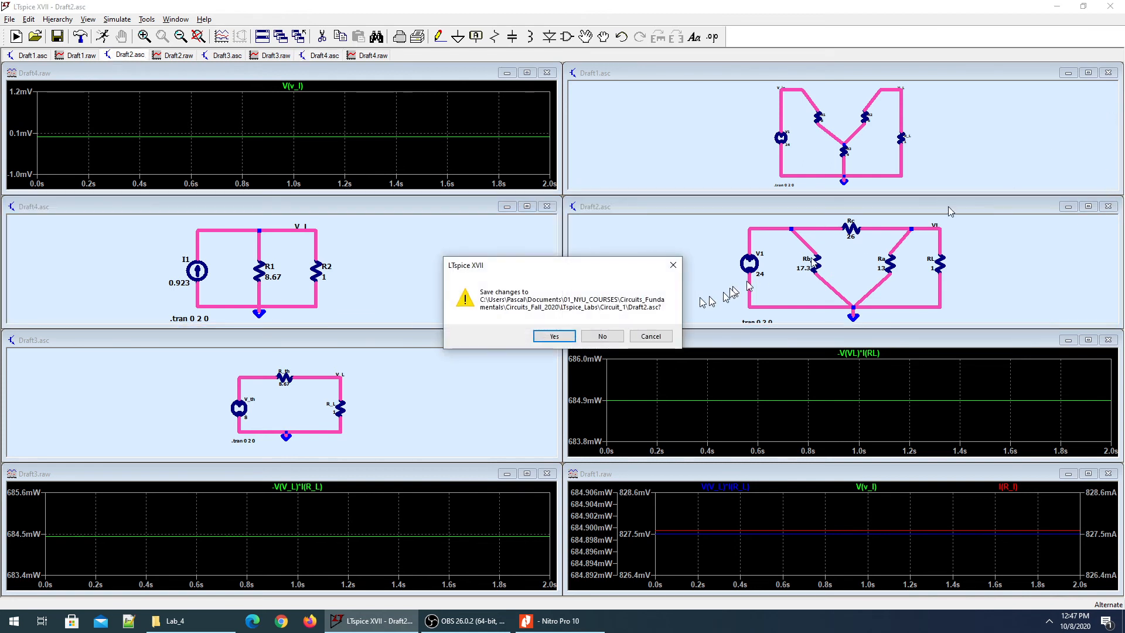
left_click(599, 334)
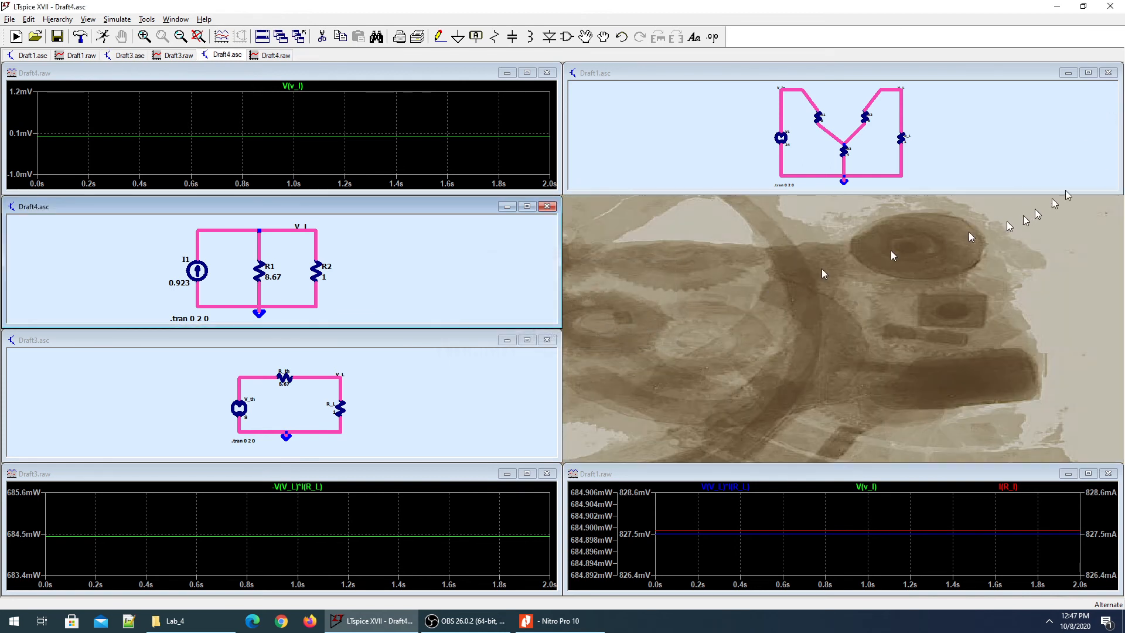
left_click(1108, 73)
left_click(598, 337)
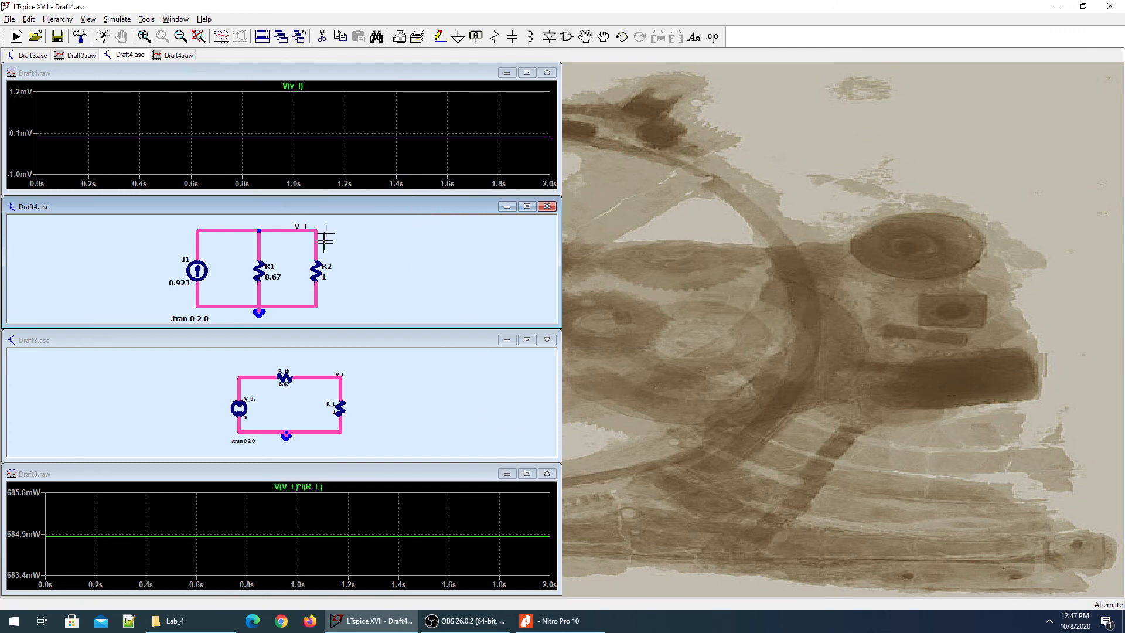
double_click(345, 209)
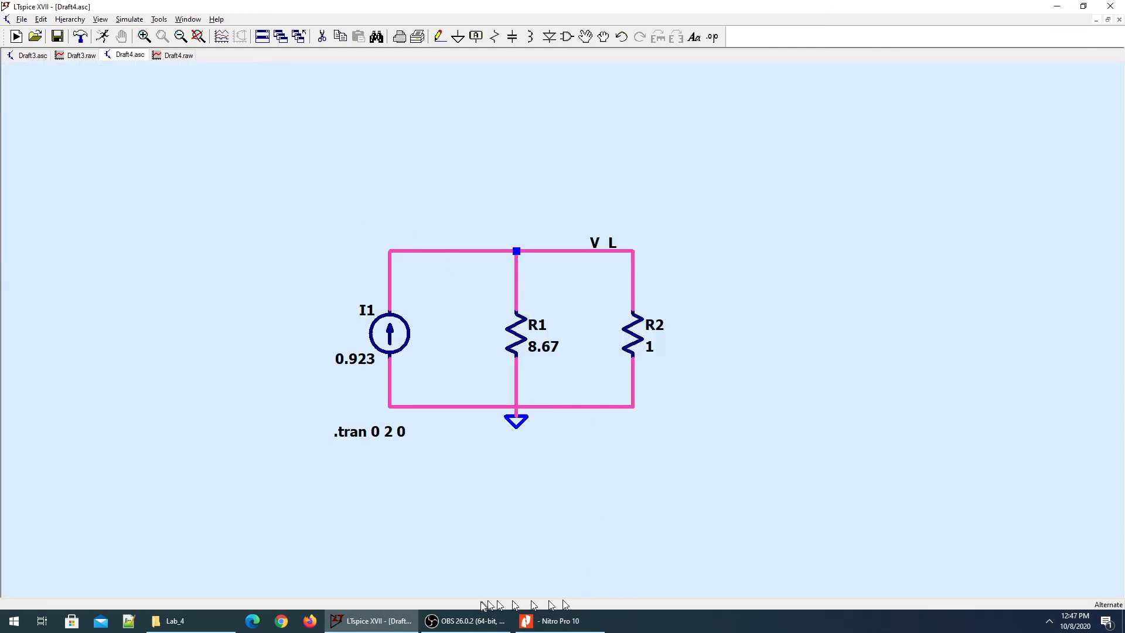
left_click(169, 55)
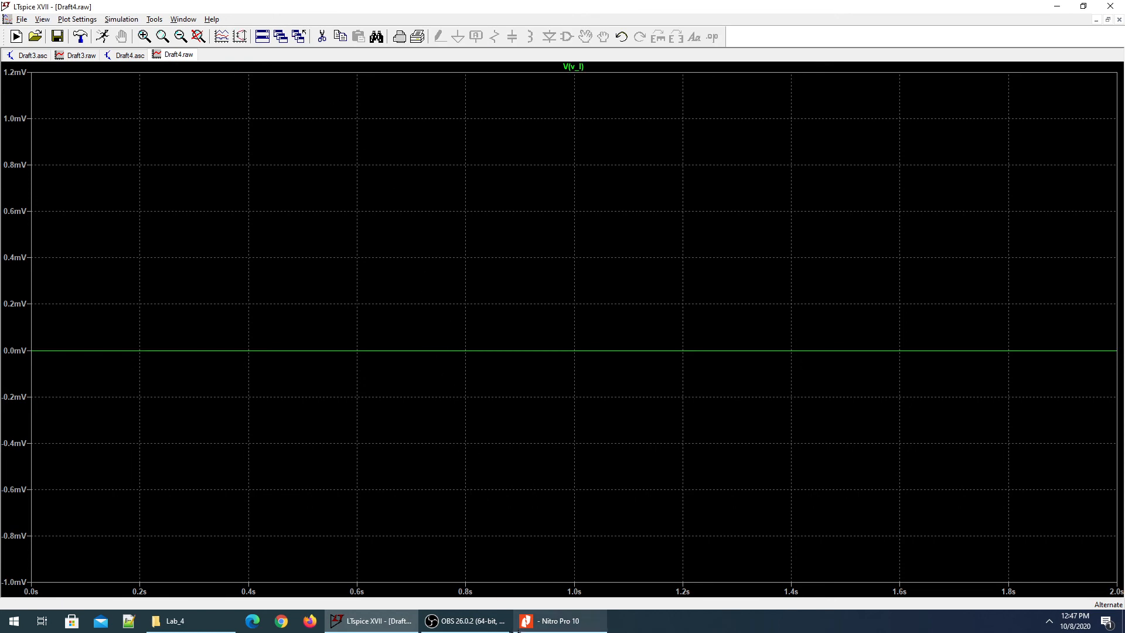
left_click(555, 621)
left_click(555, 621)
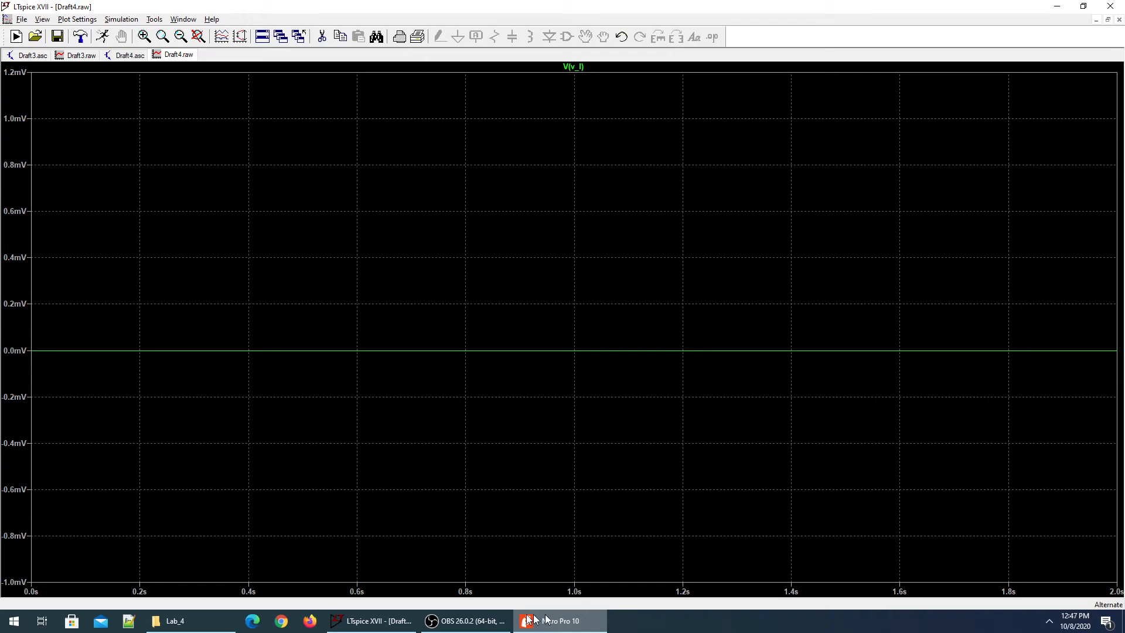
left_click(403, 621)
left_click(408, 623)
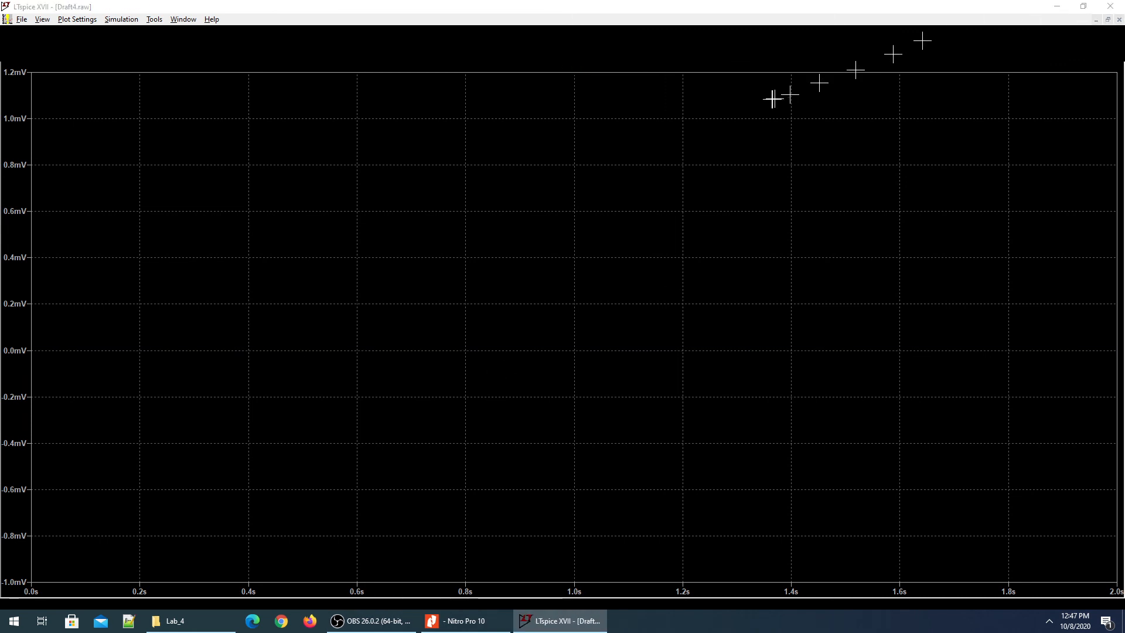
Refresh the desktop, then restore LTspice and close the Draft4.raw plot window.
left_click(1110, 7)
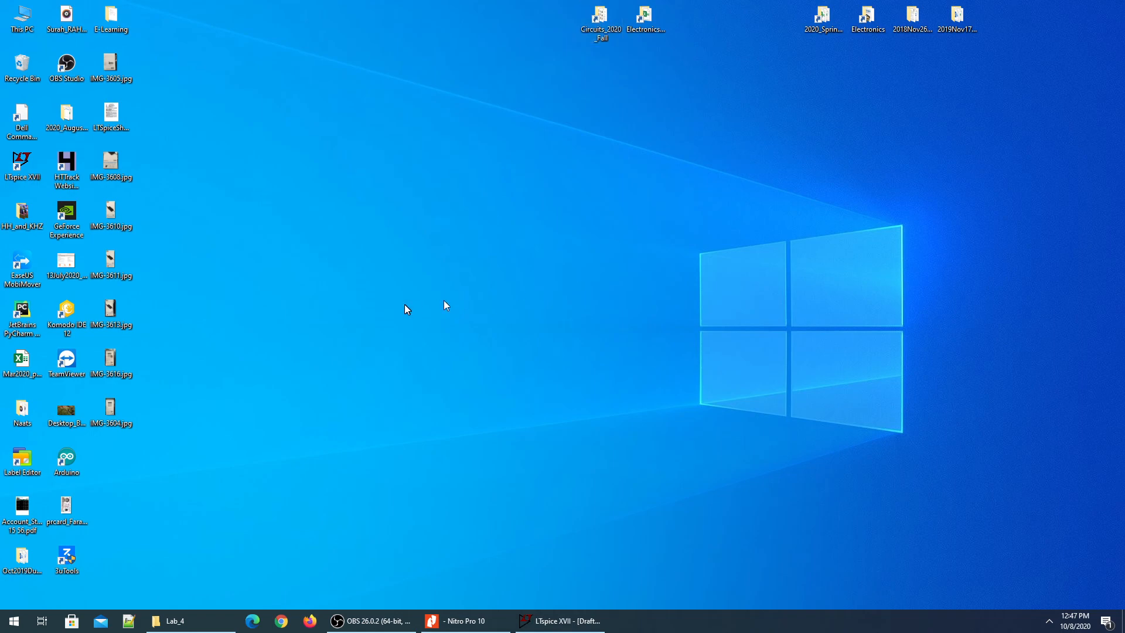
right_click(406, 305)
left_click(458, 339)
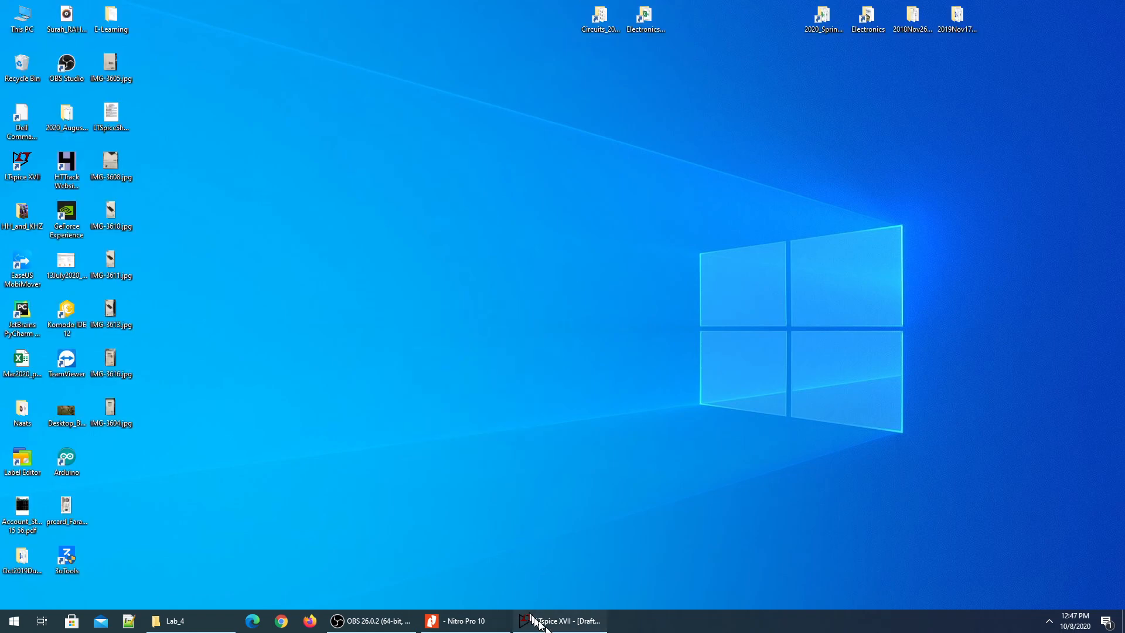
left_click(533, 620)
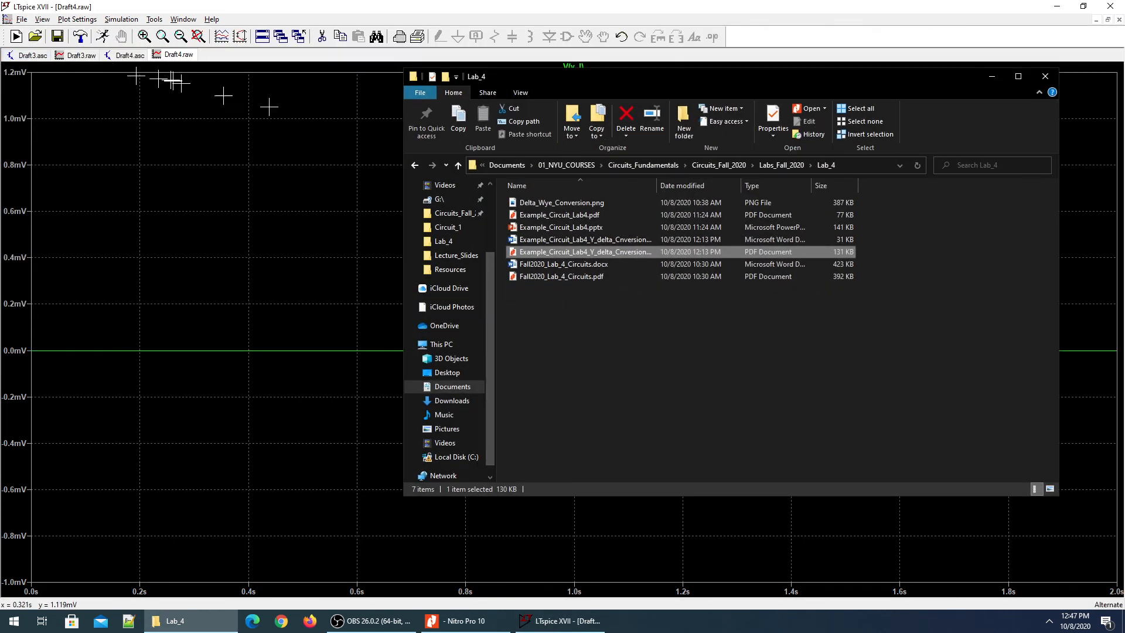
left_click(239, 323)
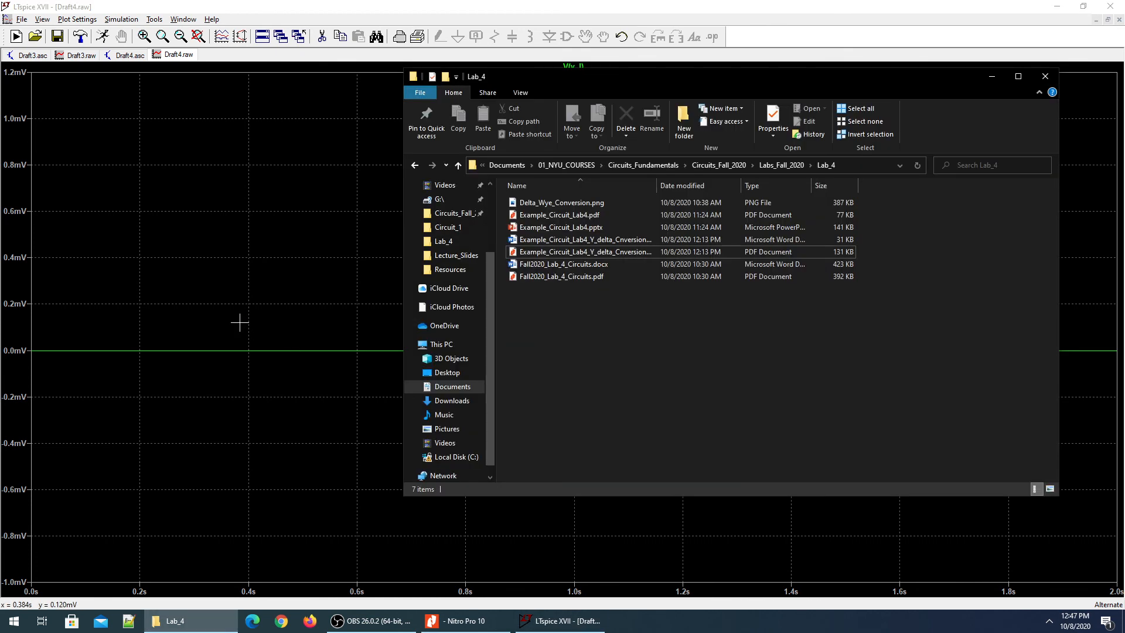
left_click(240, 322)
left_click(1119, 19)
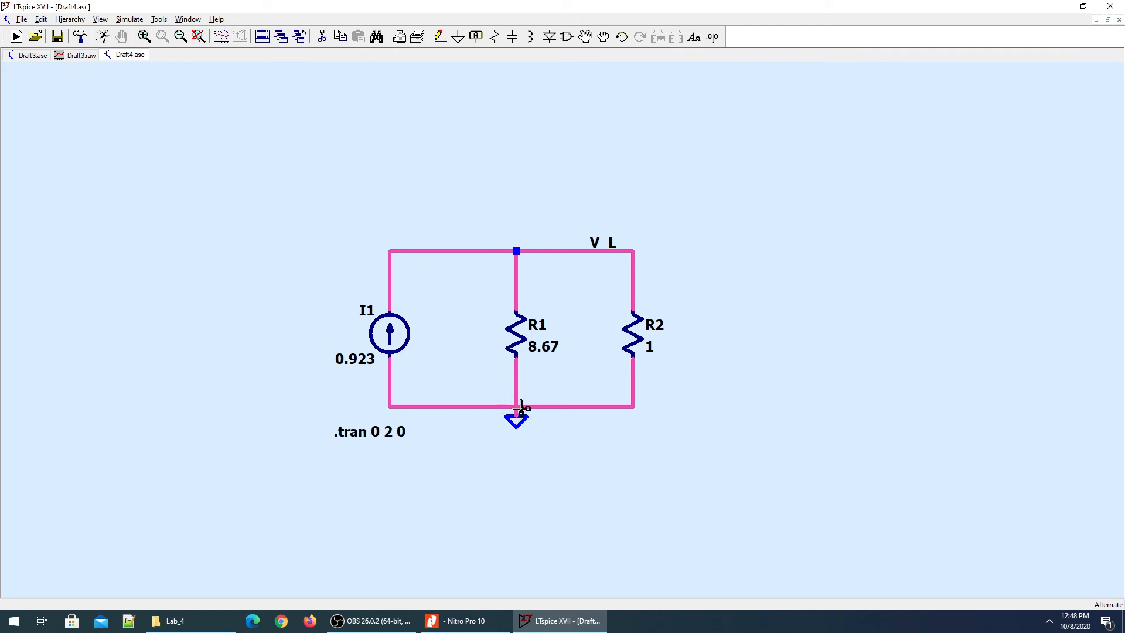
Replace R1's bottom wire with one joining the ground rail, then rerun the Norton simulation.
left_click(518, 403)
key("F4")
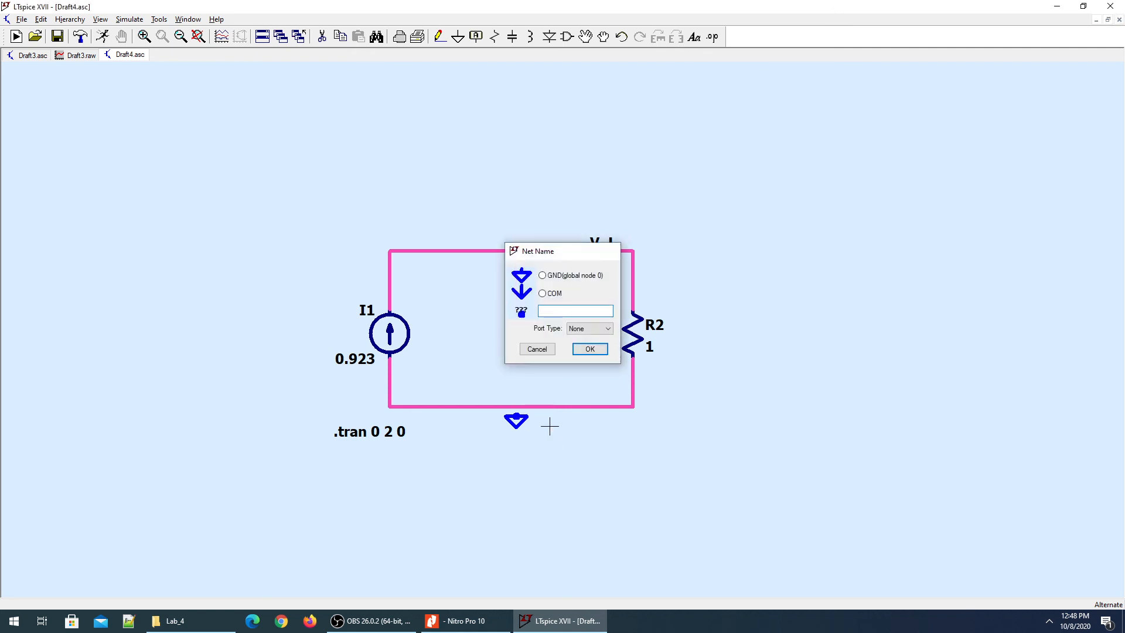
key("Escape")
key("F3")
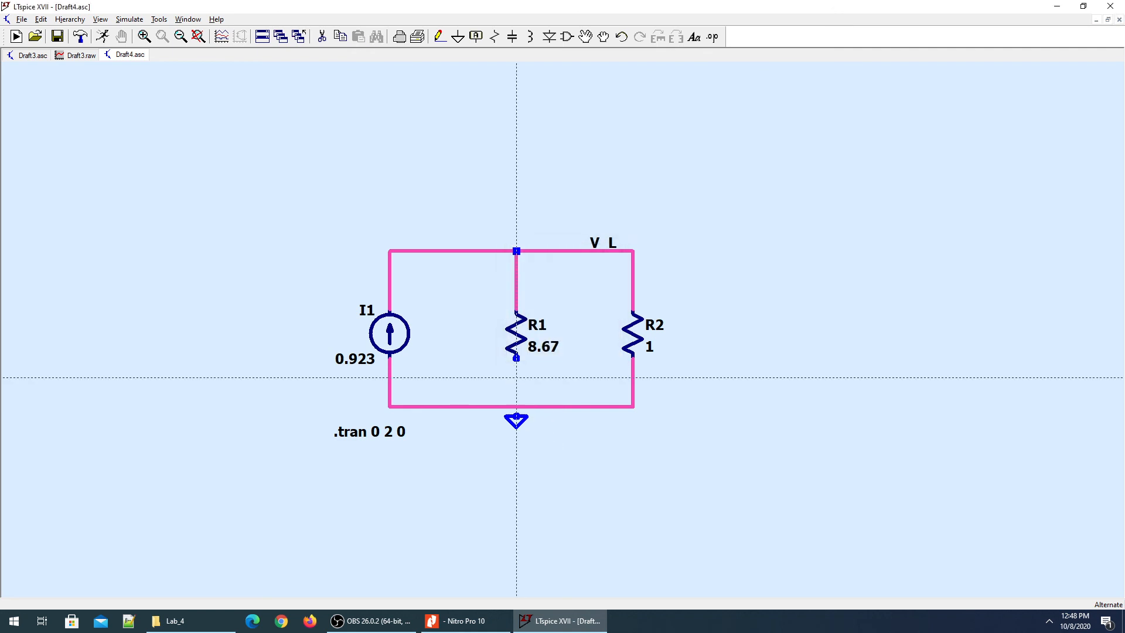
left_click(516, 357)
left_click(516, 406)
key("Escape")
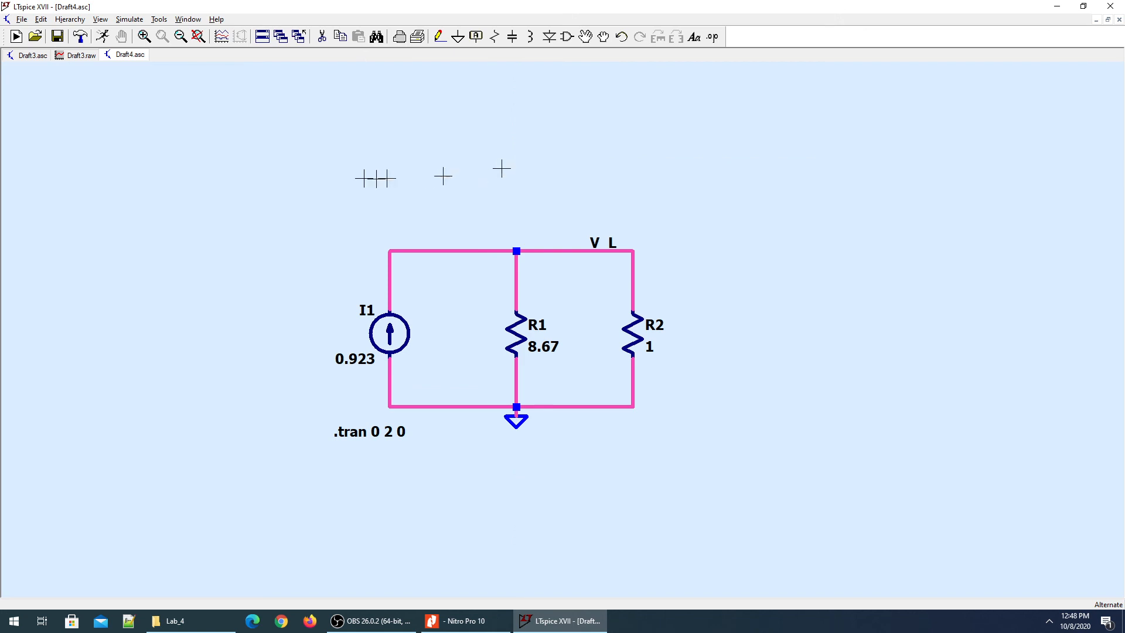
left_click(102, 37)
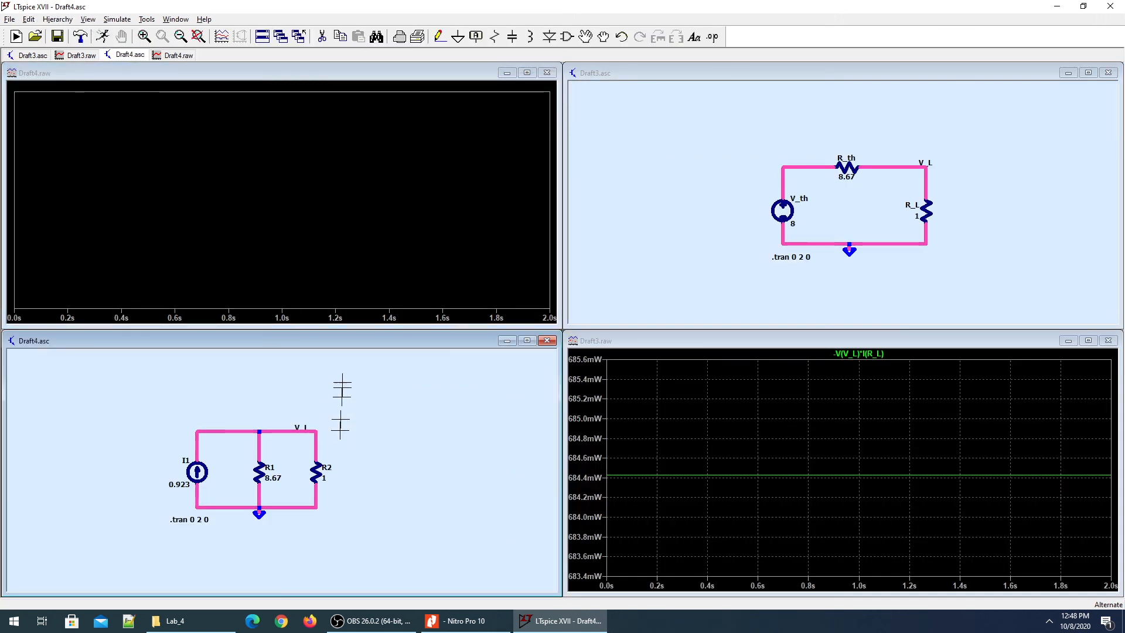
Probe load voltage V_L in both the Norton and Thevenin circuits, deleting the old power trace.
left_click(199, 36)
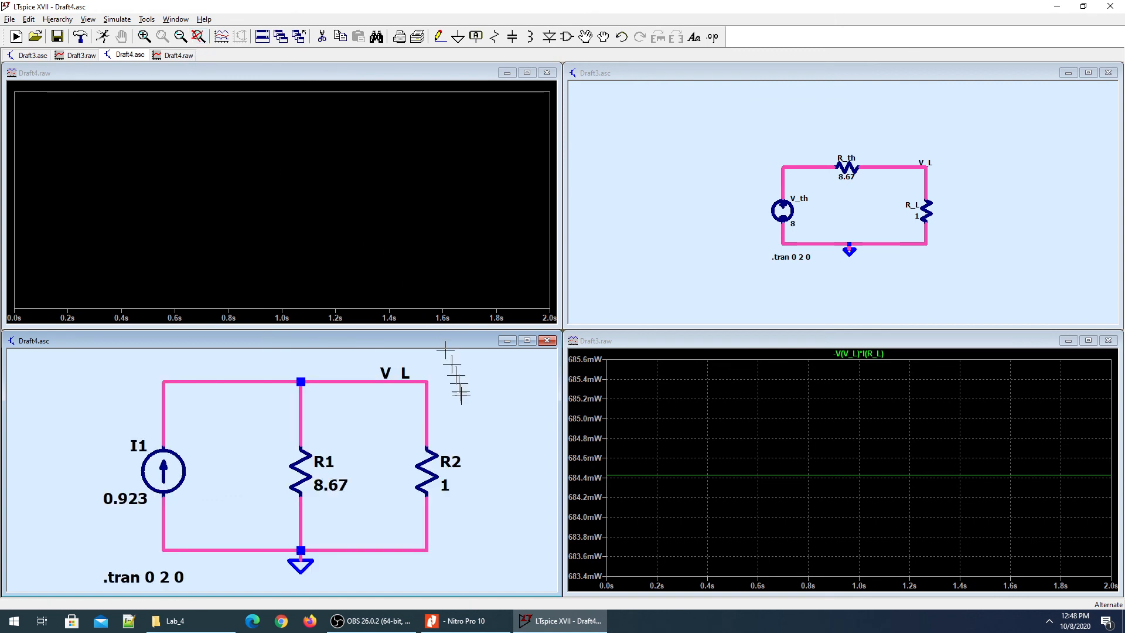
left_click(330, 382)
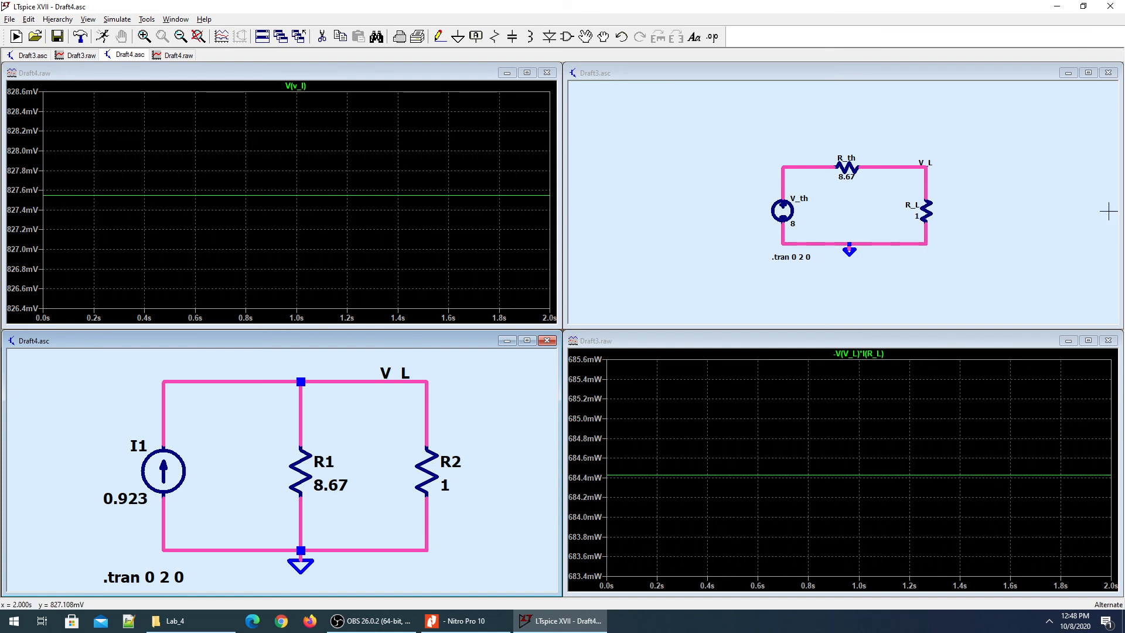
left_click(1026, 193)
left_click(928, 175)
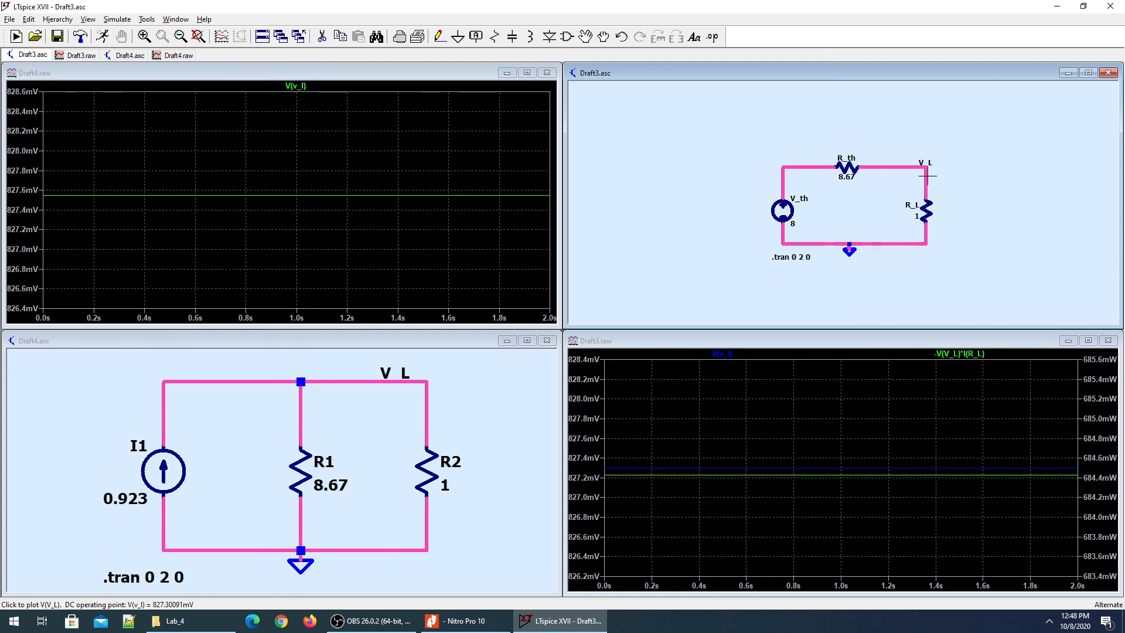
left_click(928, 176)
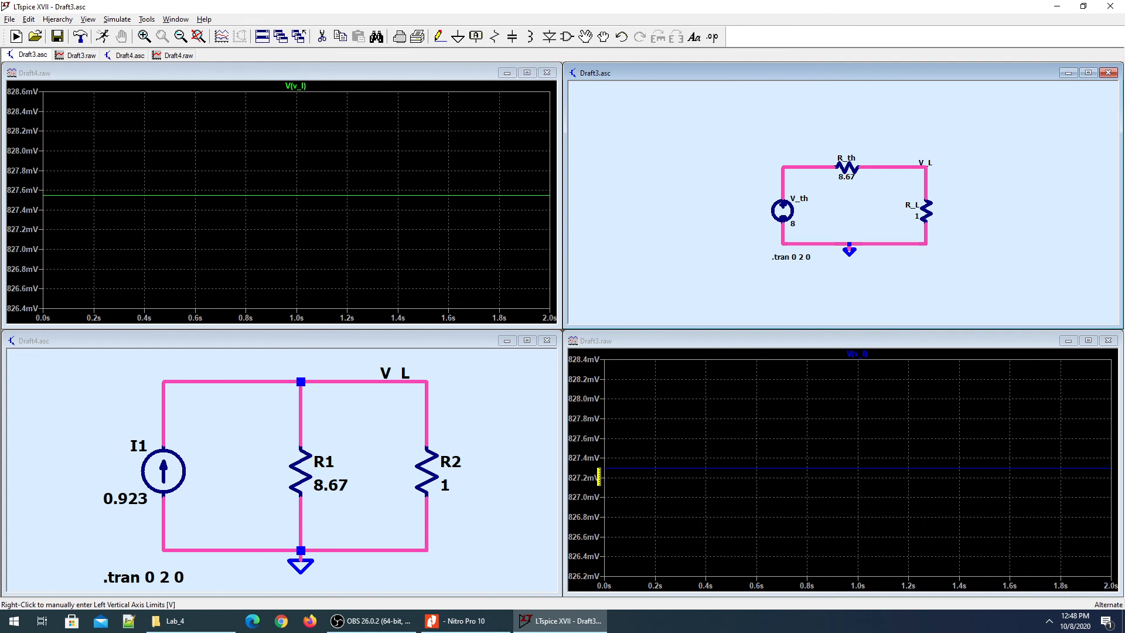
Plot the currents through R2 and R_L, then R2's power V(V_L)*I(R2) near 684.8 mW.
left_click(449, 462)
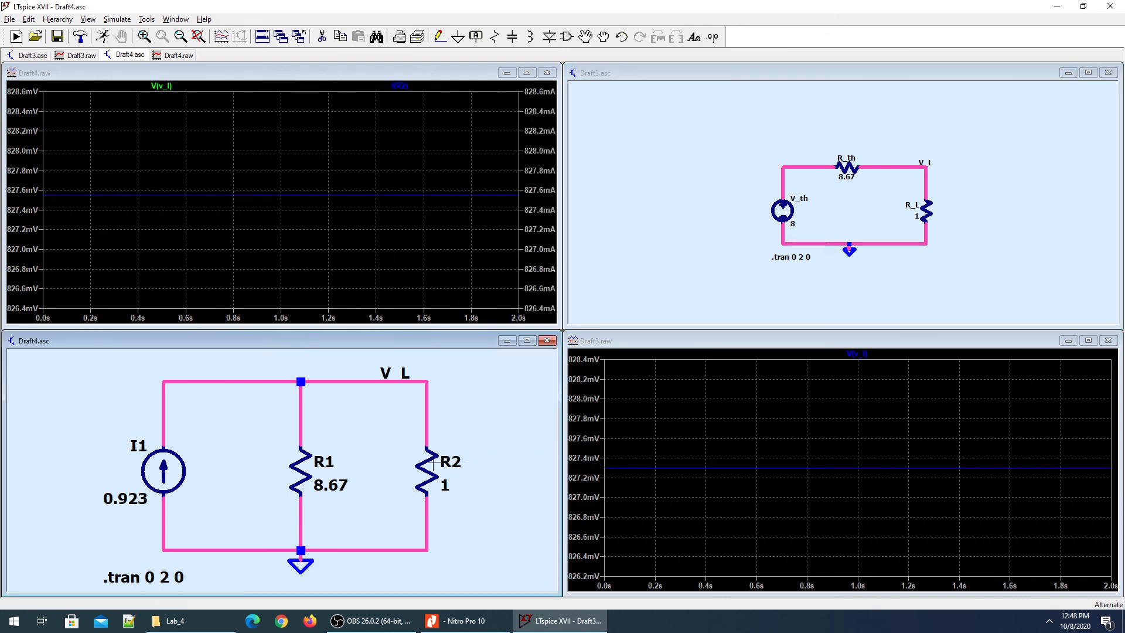
left_click(432, 460)
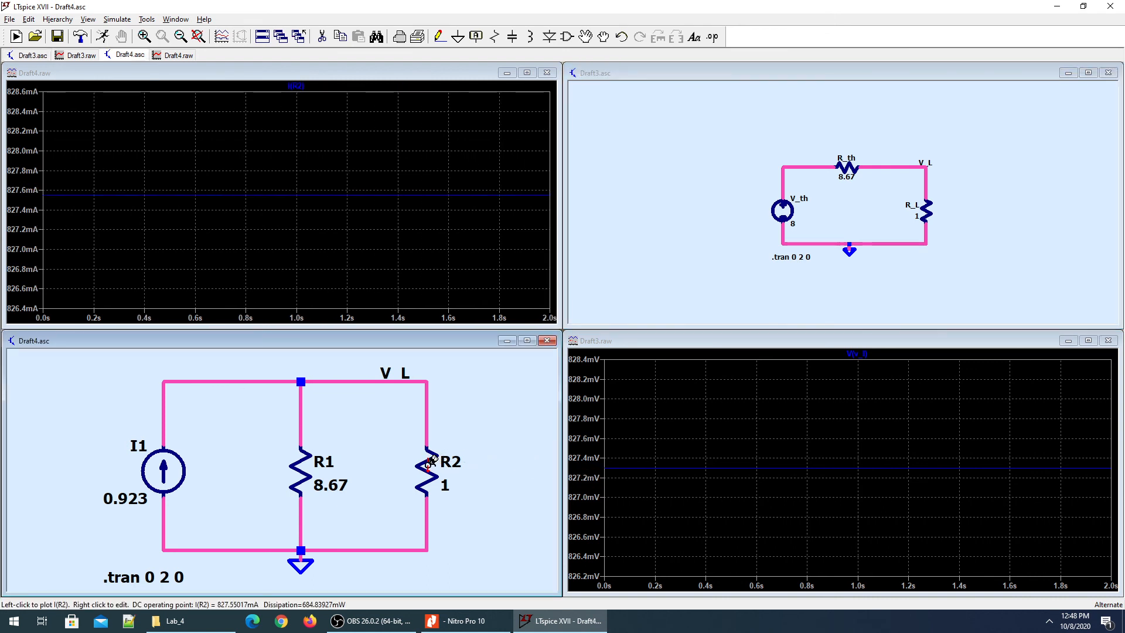
left_click(928, 207)
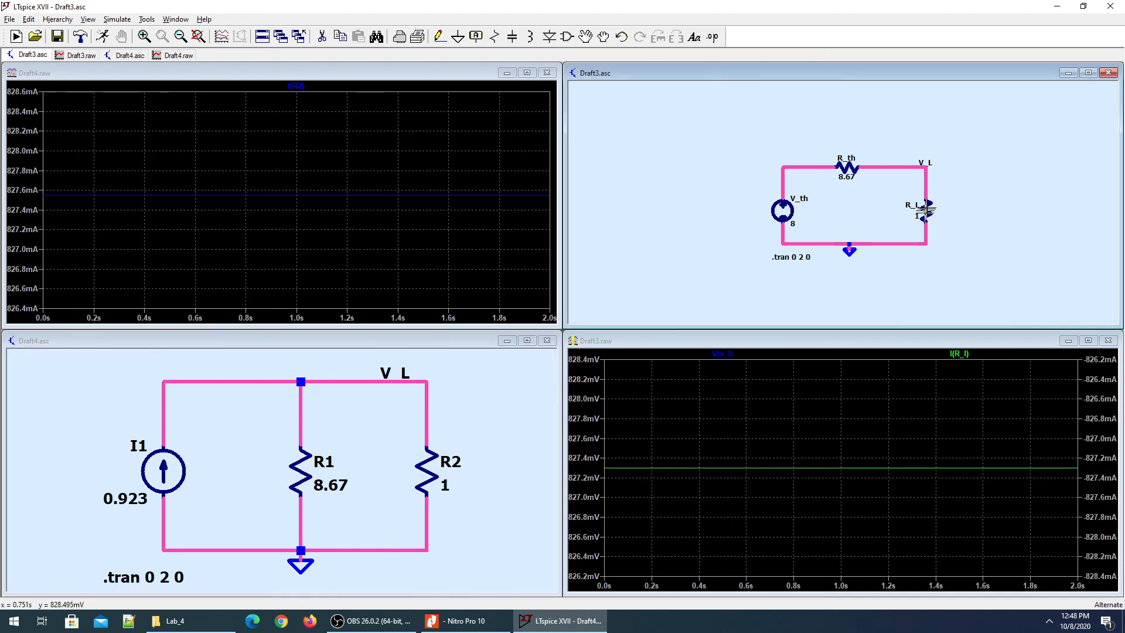
left_click(201, 38)
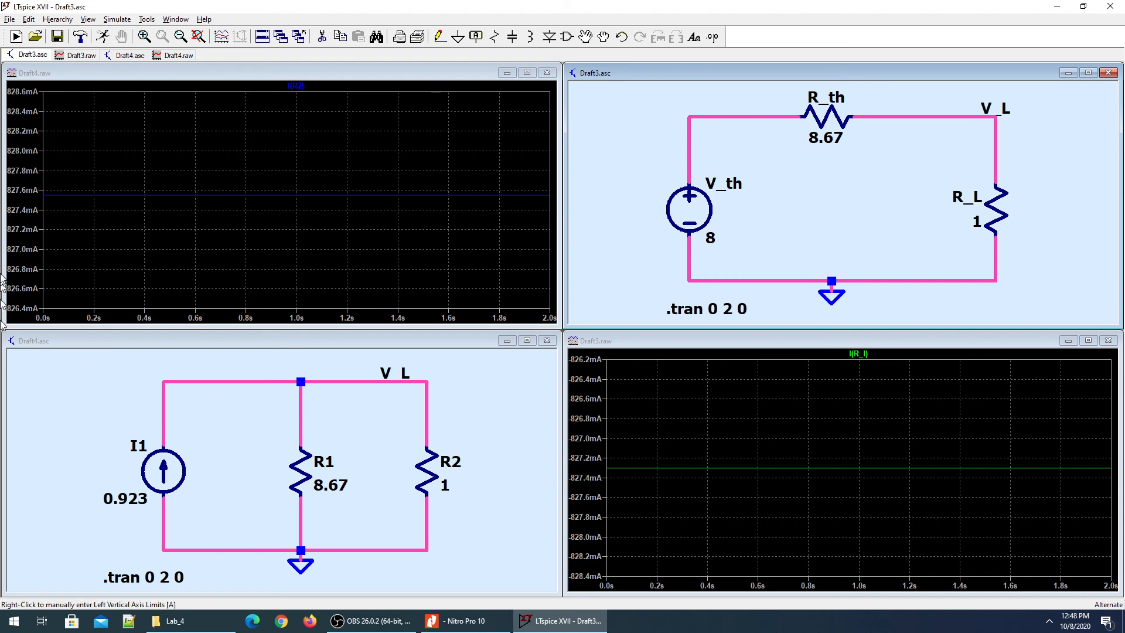
left_click(457, 453)
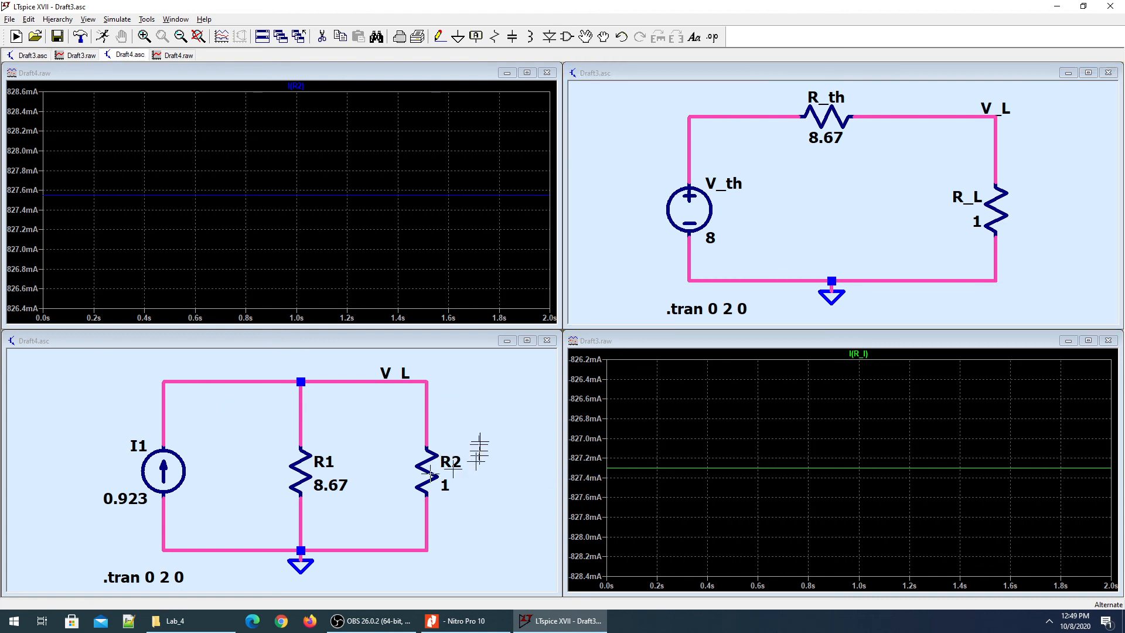
left_click(427, 481, "alt")
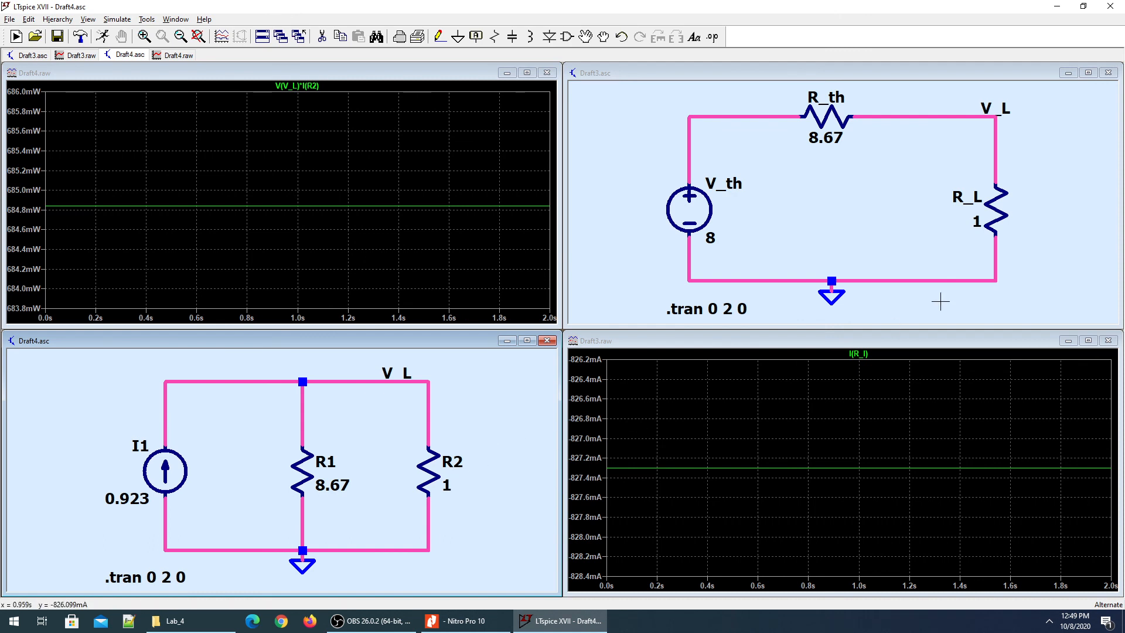
Plot R_L's power dissipation in the Thevenin Draft3 plot, flat near 684.4 mW.
left_click(994, 217)
left_click(995, 217, "alt")
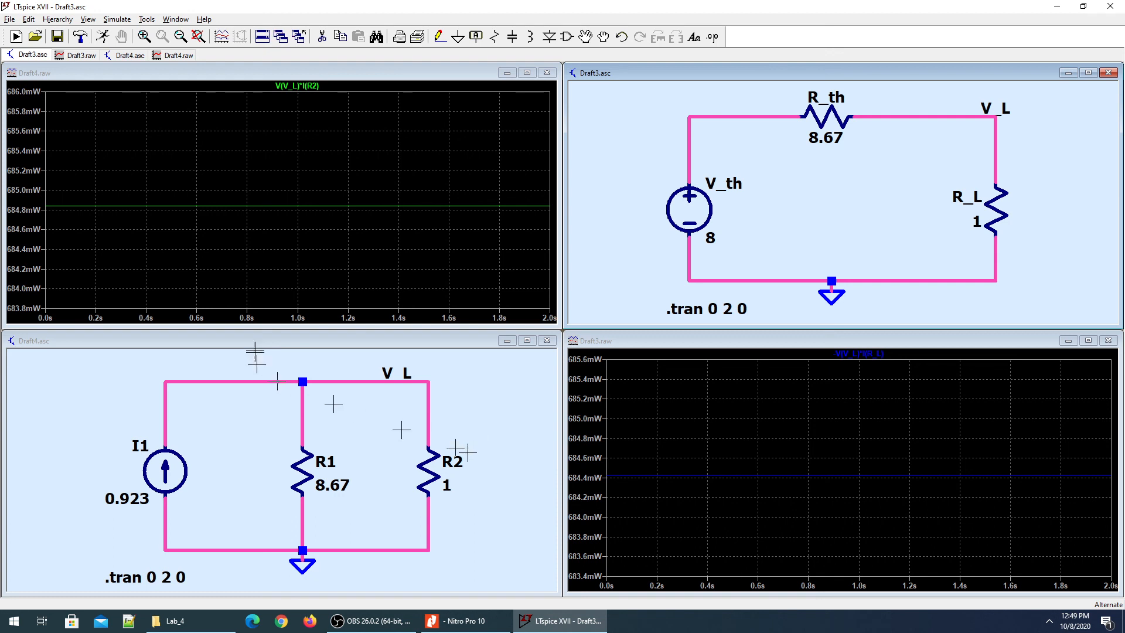
Show the print preview of the Thevenin schematic Draft3.asc.
left_click(180, 22)
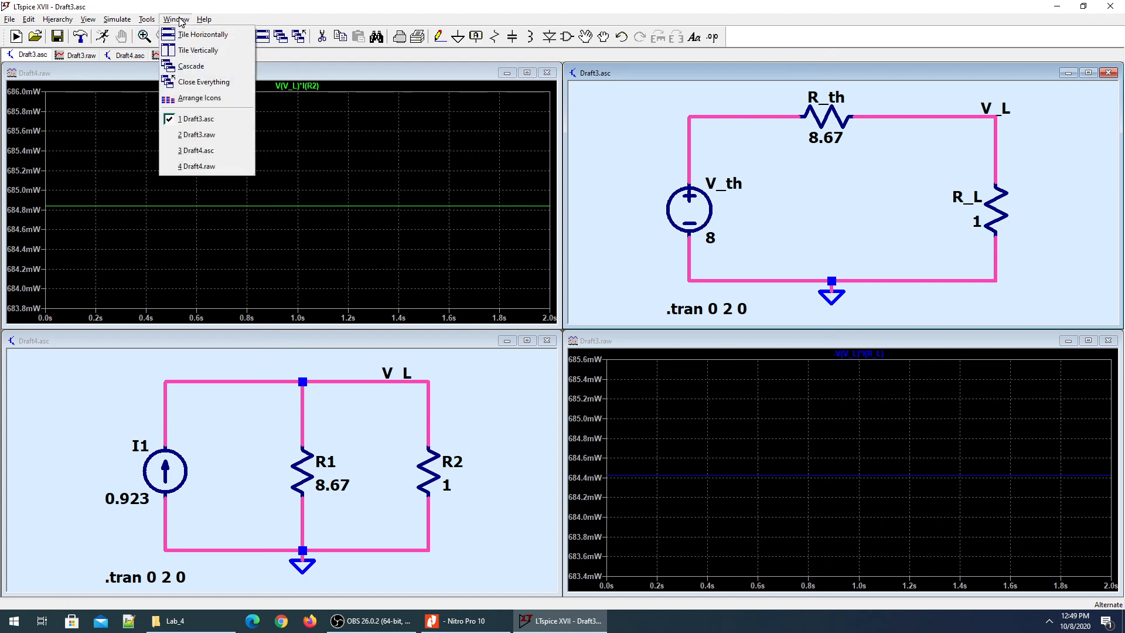
mouse_move(147, 22)
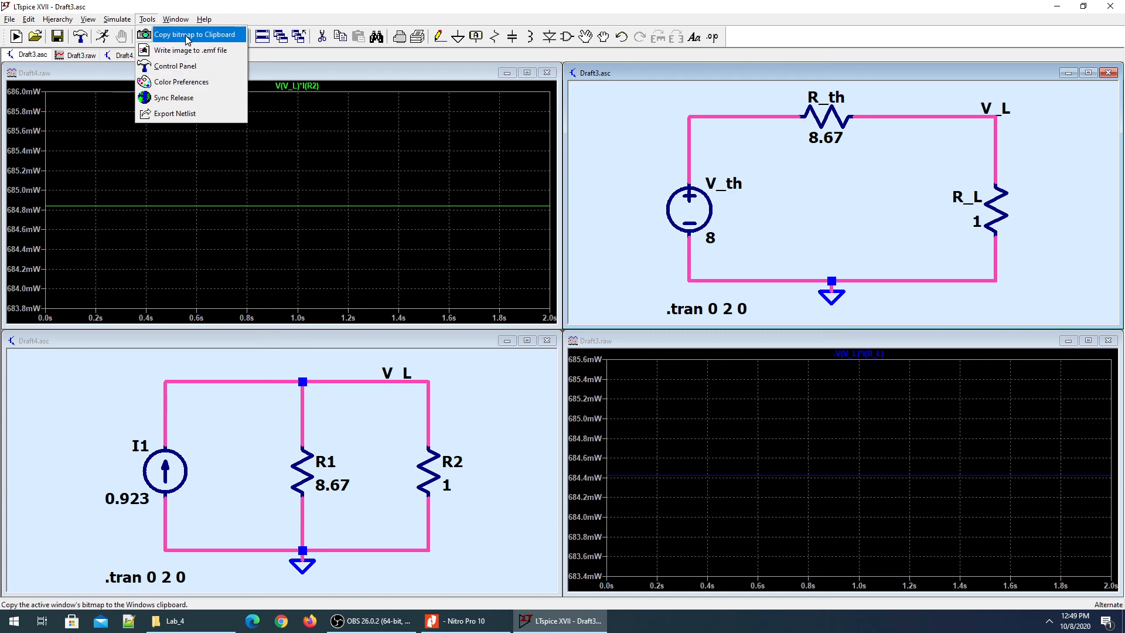
mouse_move(13, 18)
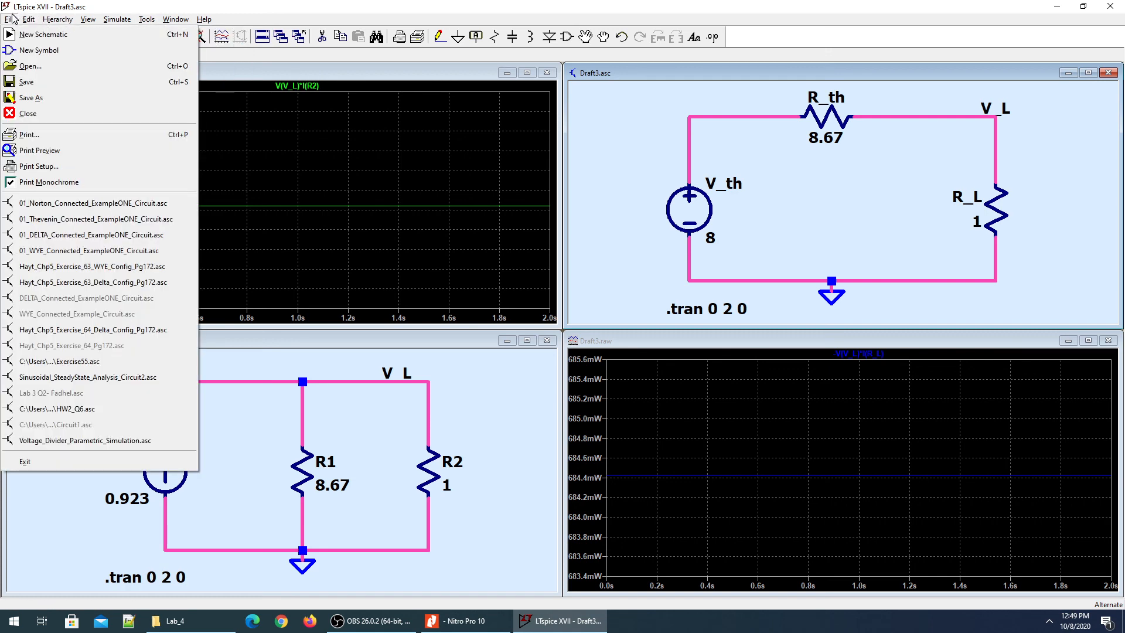
left_click(47, 151)
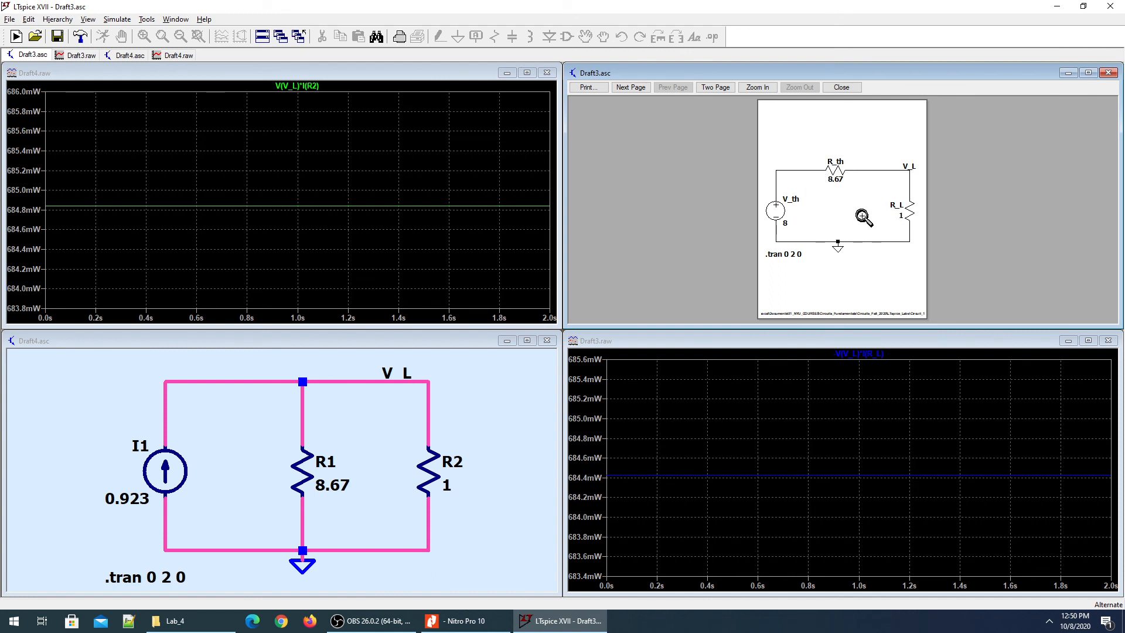
Close the print preview and bring OBS Studio to the front.
left_click(1108, 73)
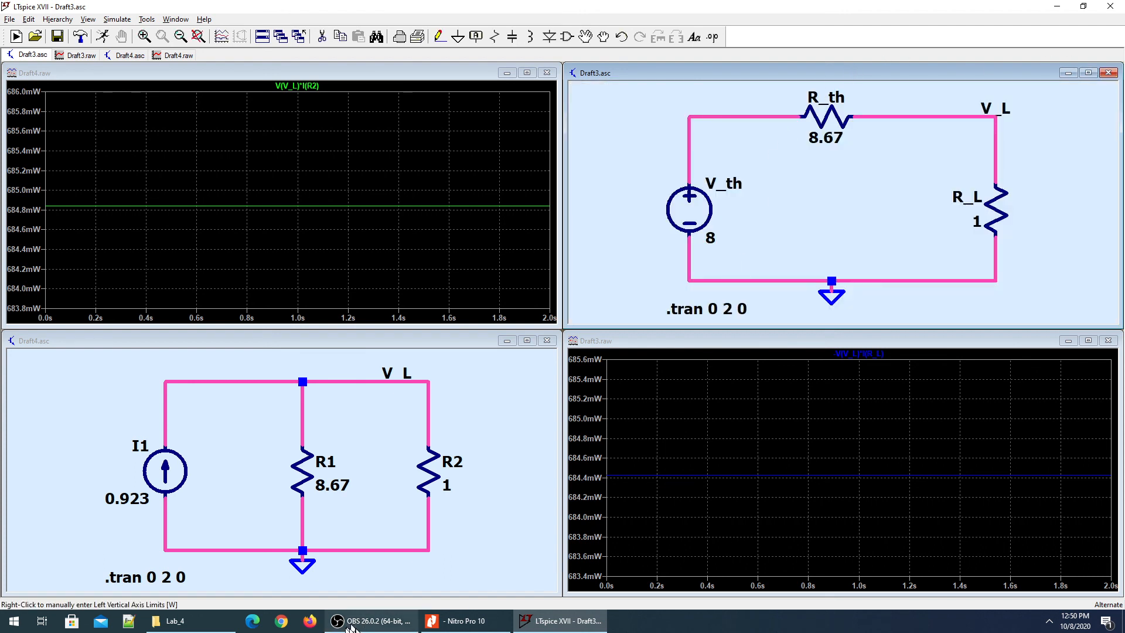
mouse_move(373, 627)
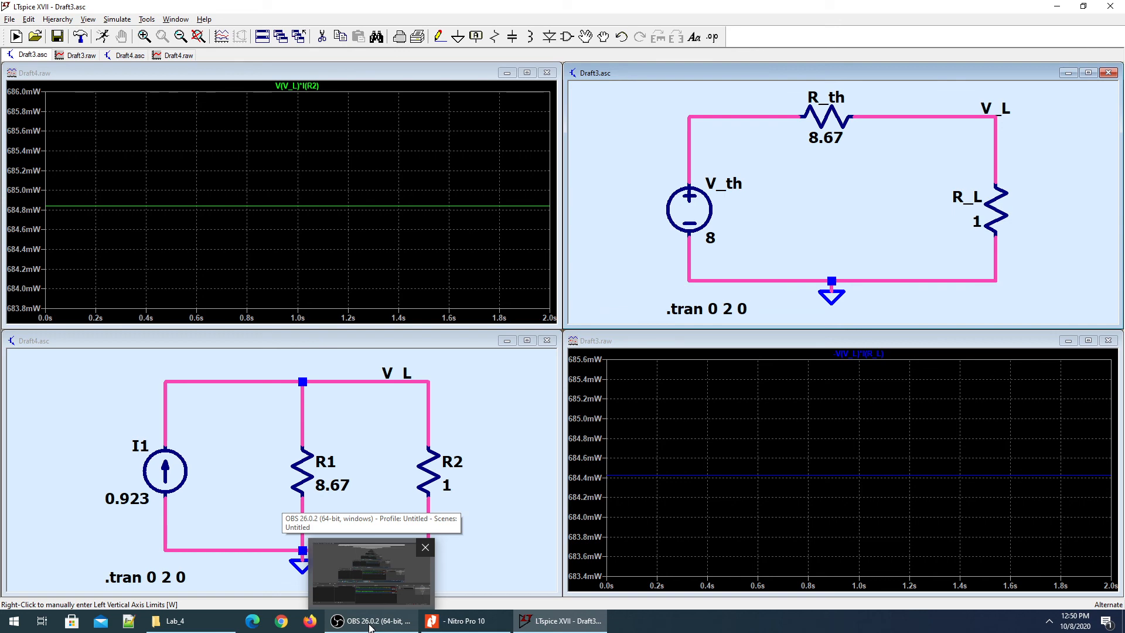
left_click(370, 626)
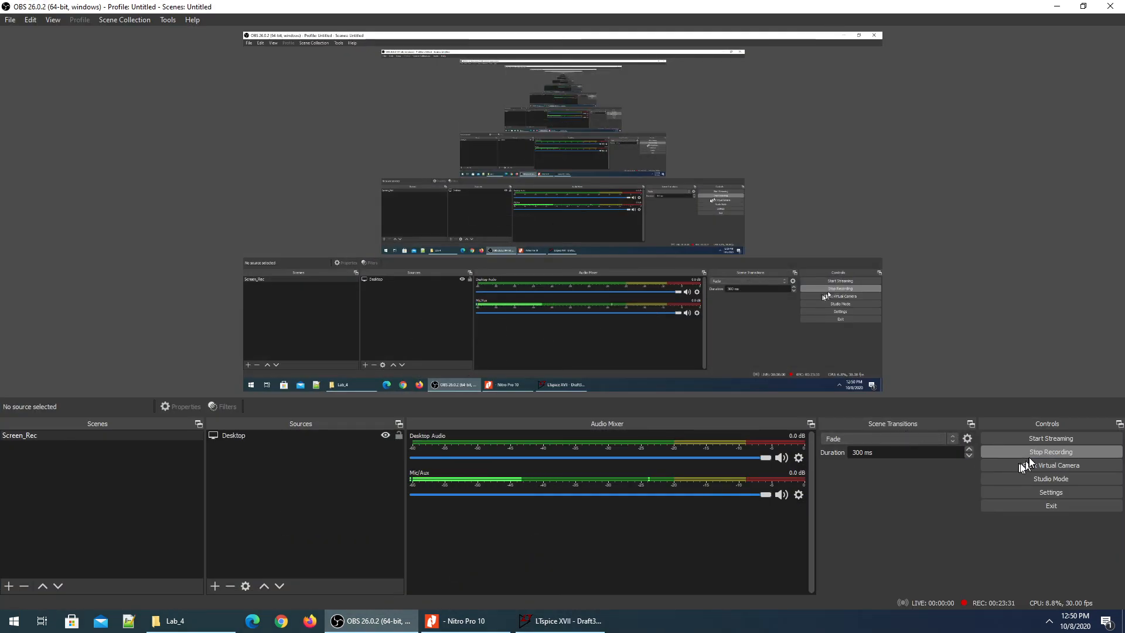